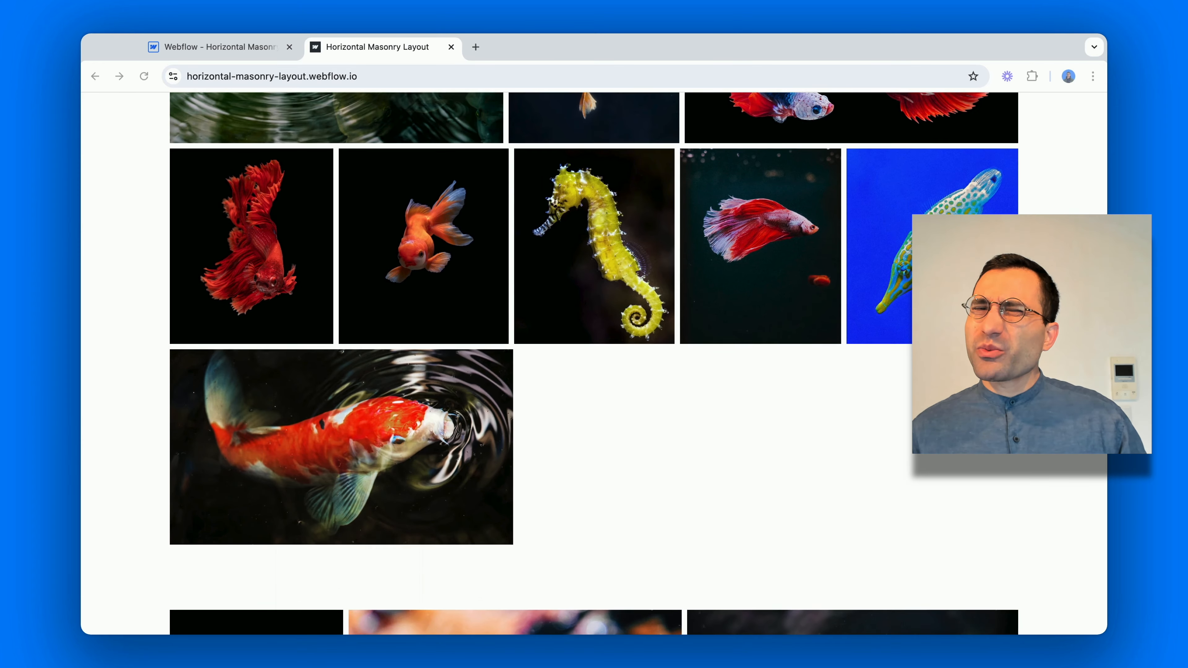
scroll(594, 362, up, 7)
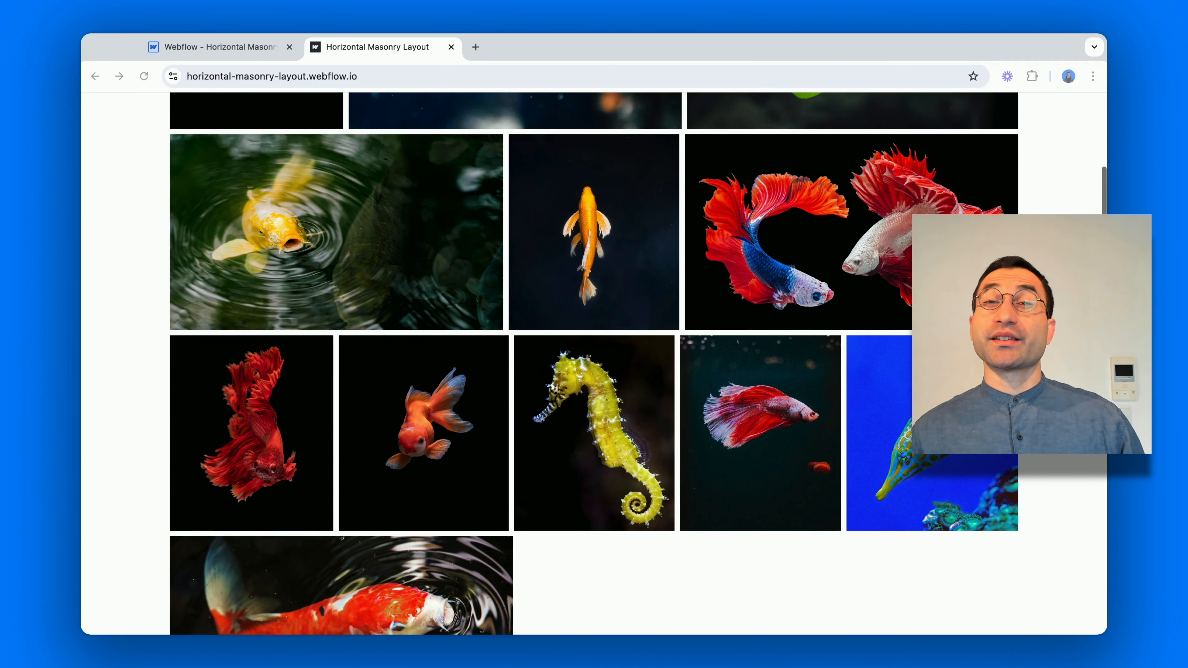
scroll(594, 363, up, 5)
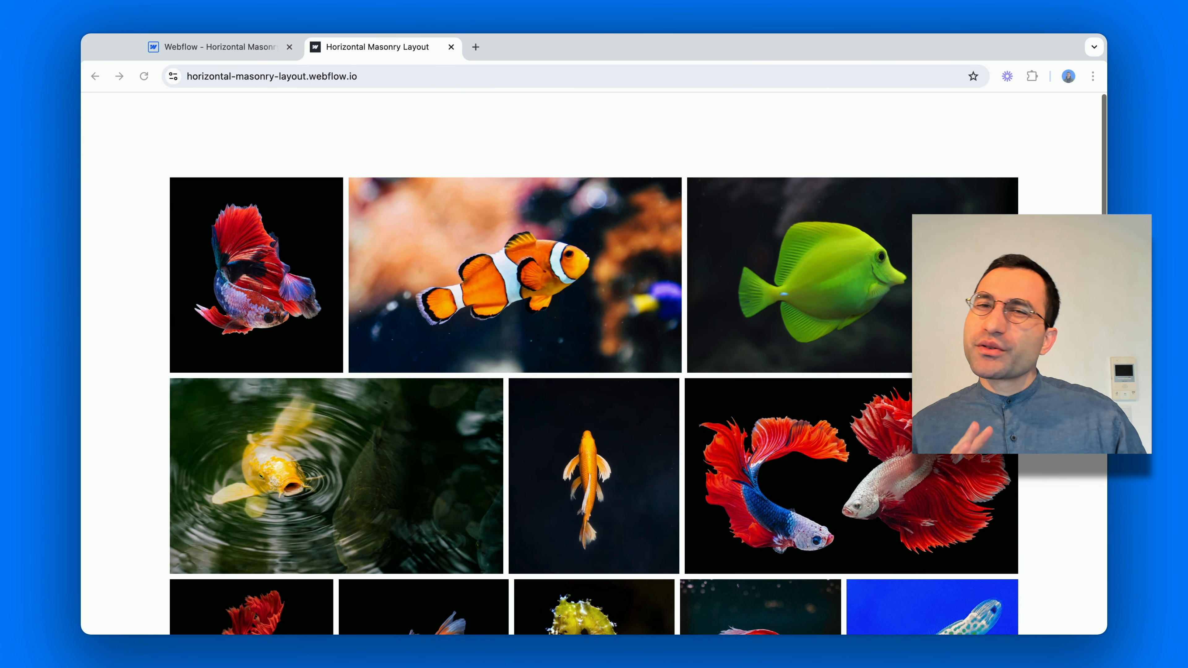
scroll(594, 362, down, 2)
scroll(594, 363, down, 3)
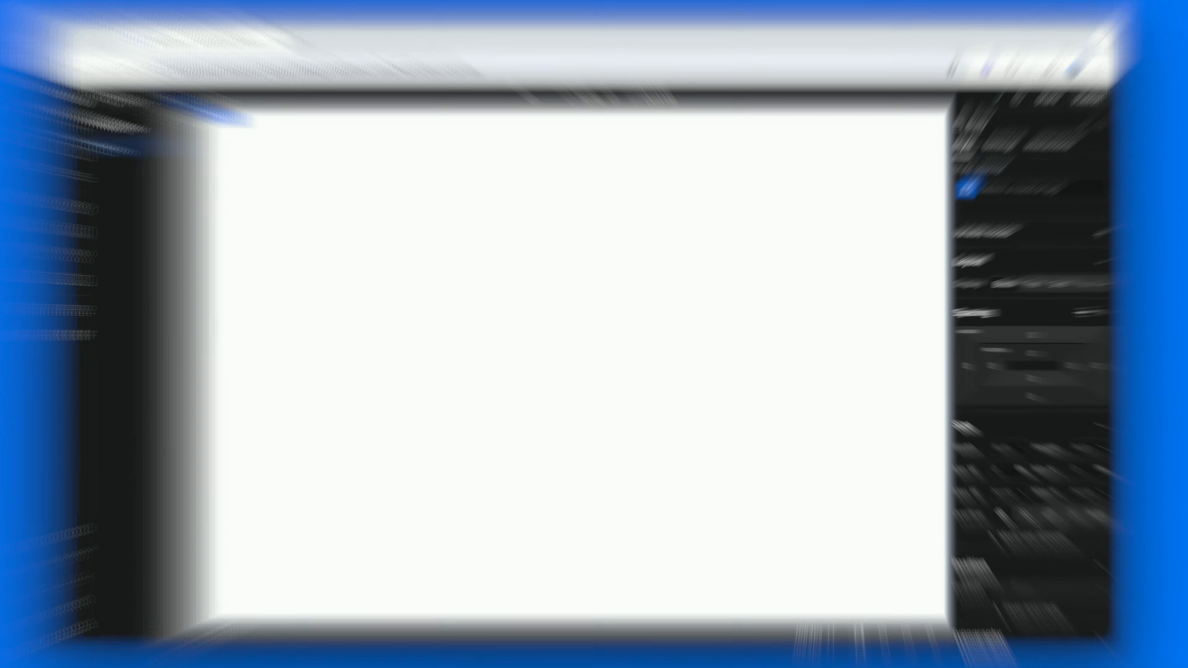
Add a Section element to the page body and give it the class "section"
key(super+e)
text(sec)
key(Return)
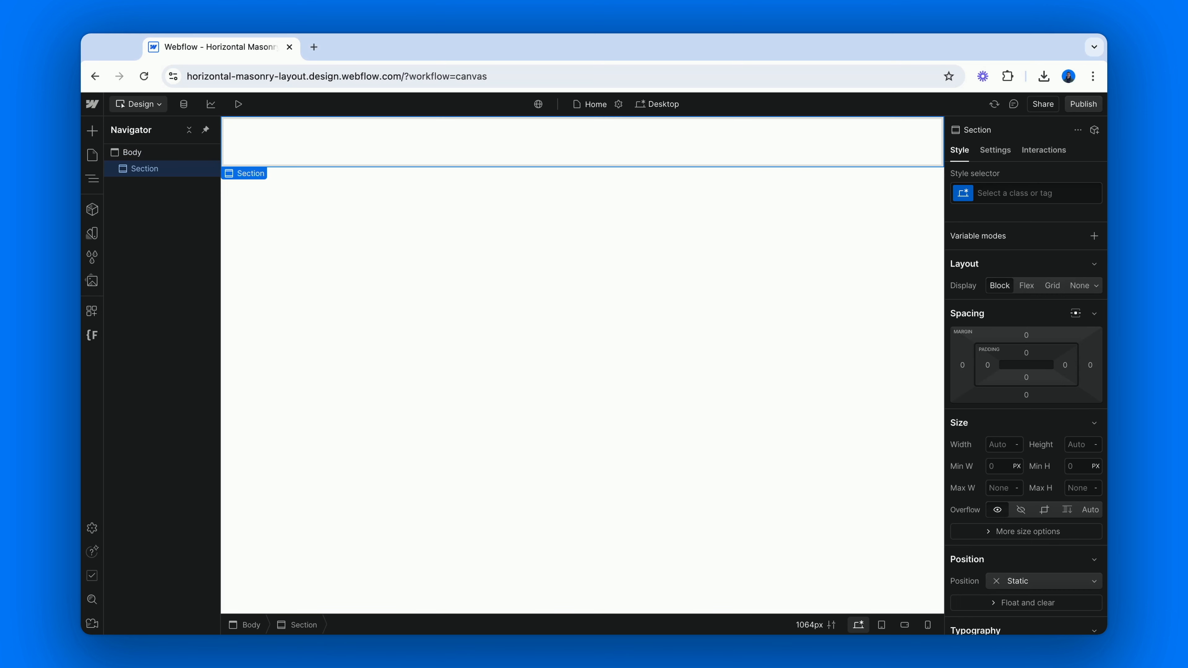
key(super+Return)
text(section)
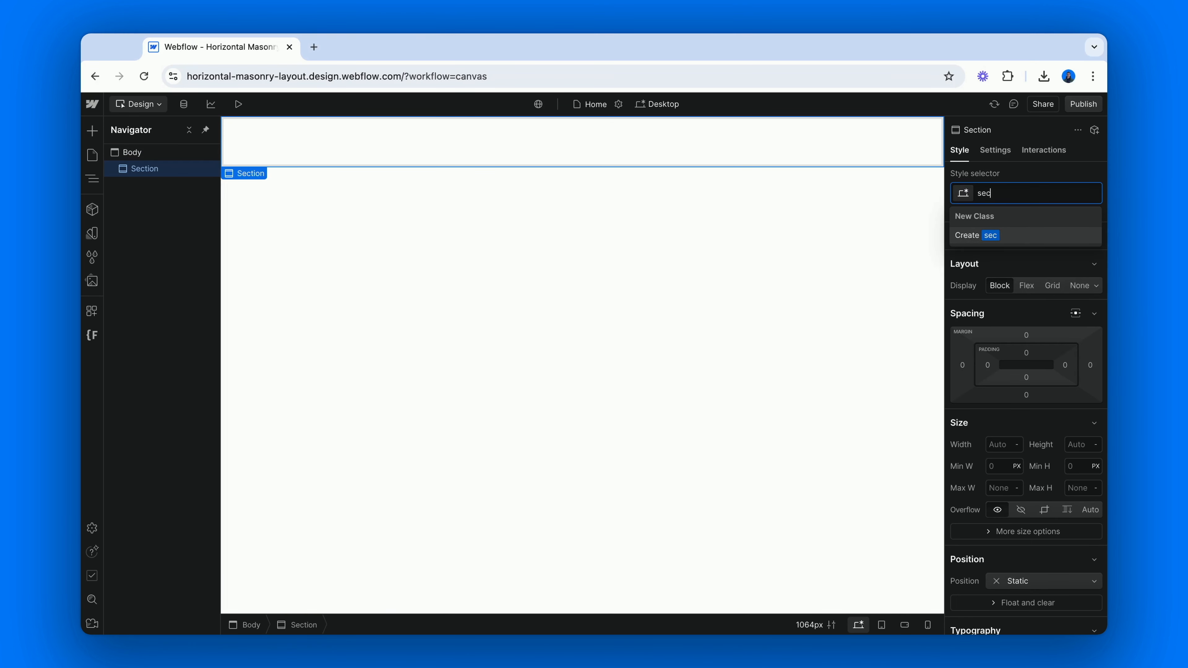
key(Return)
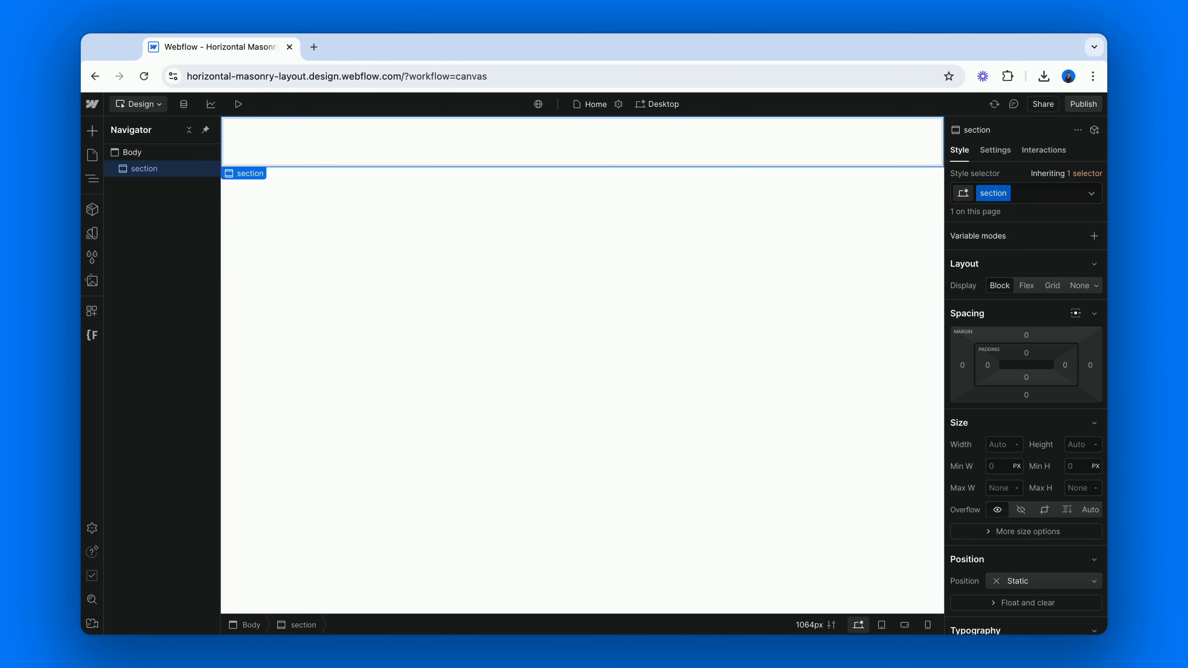
Add a Container element inside the section and give it the class "main-container"
key(super+e)
text(con)
key(Return)
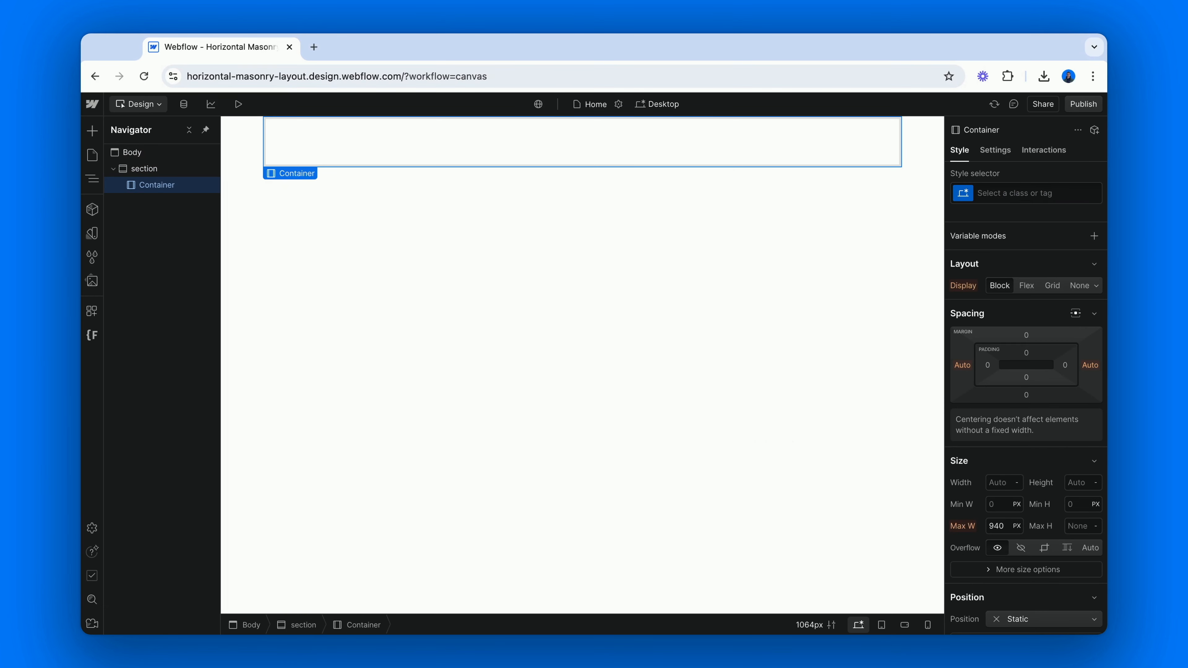
key(super+Return)
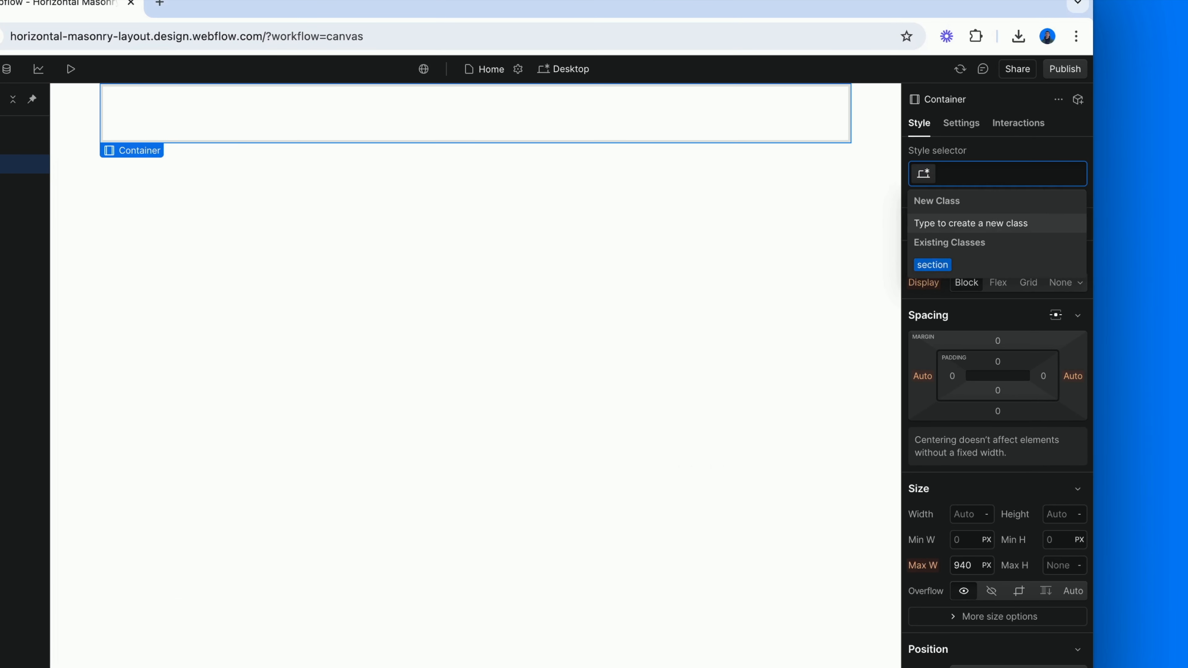
text(main-container)
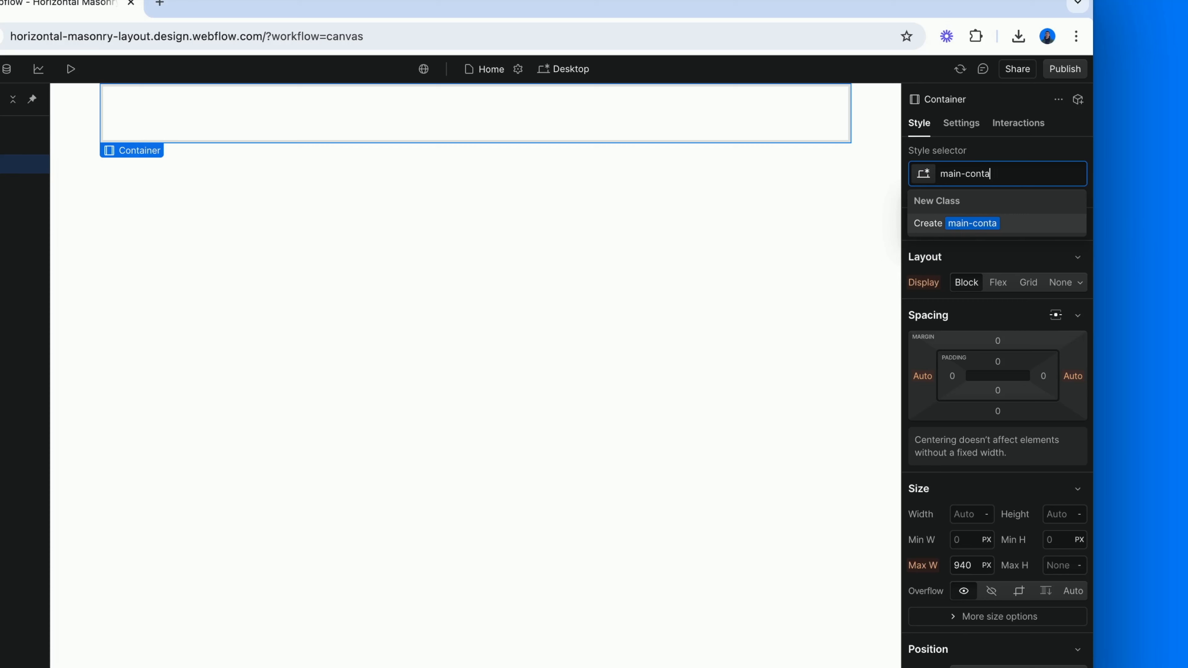
key(Return)
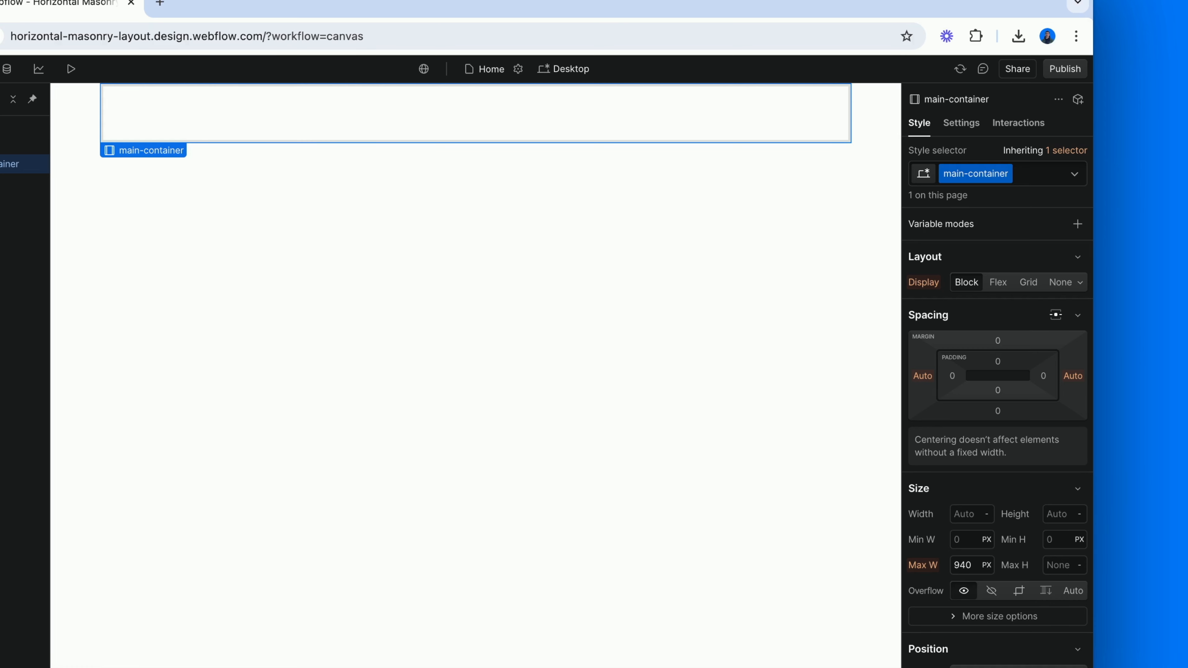
Set the main-container padding to 8rem at the top and bottom and 6rem on the left and right
click(998, 361)
text(8rem)
key(Return)
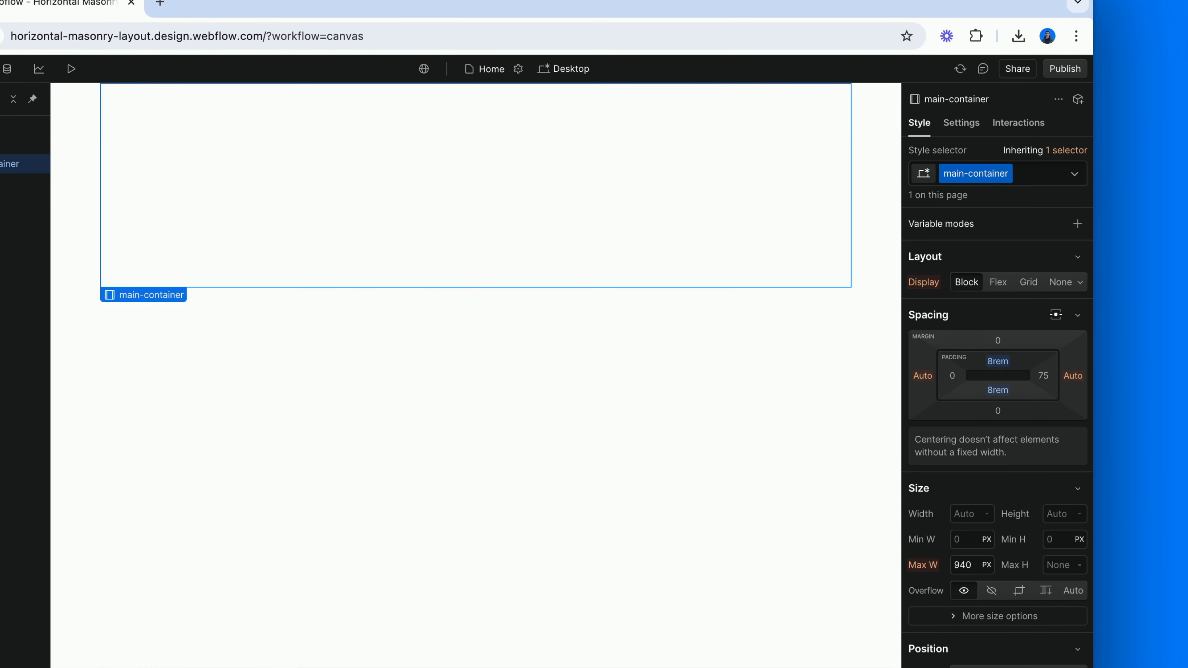
click(948, 375)
text(4rem)
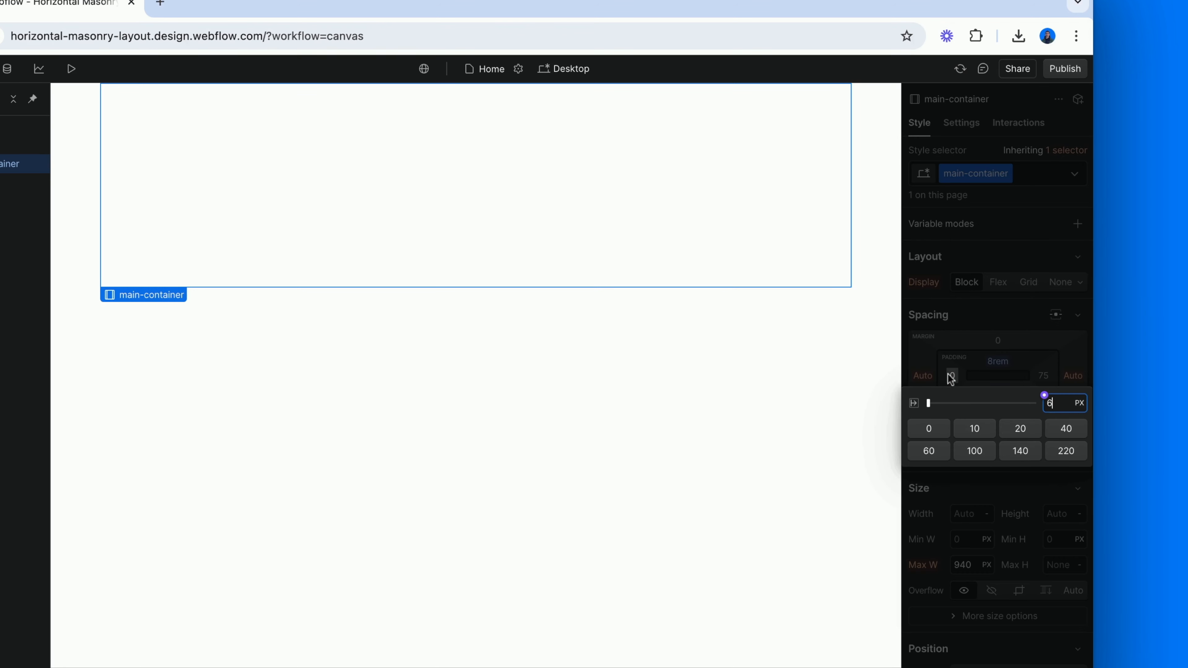
key(Return)
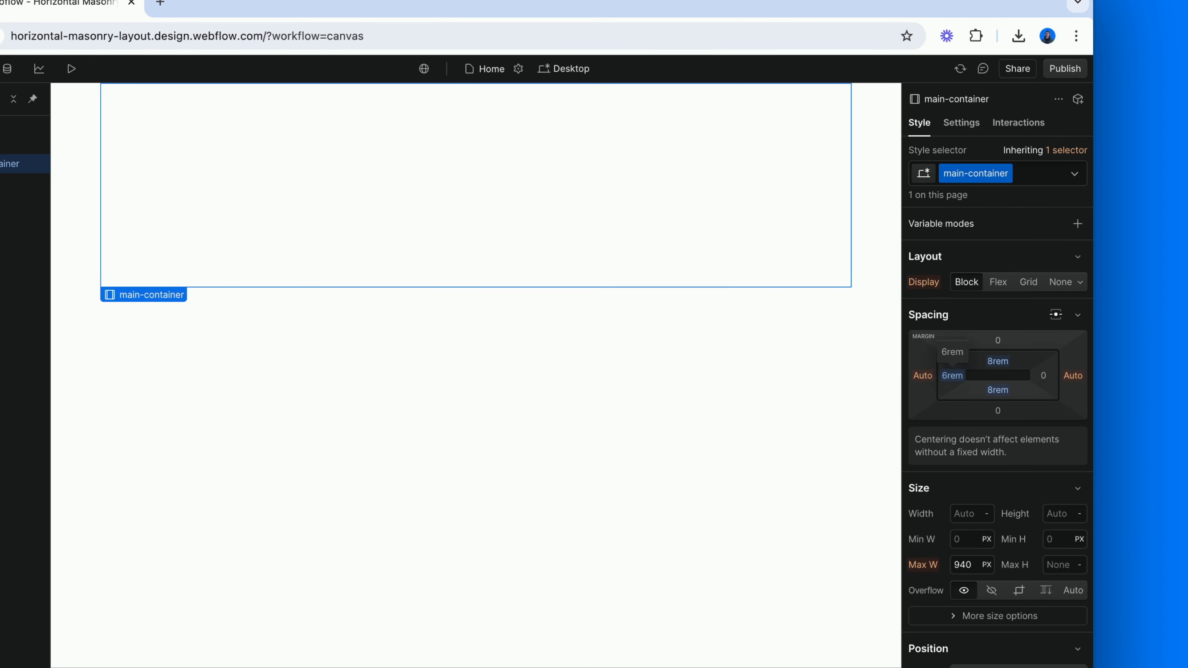
Set the maximum width of the main-container to 90rem
scroll(963, 475, down, 3)
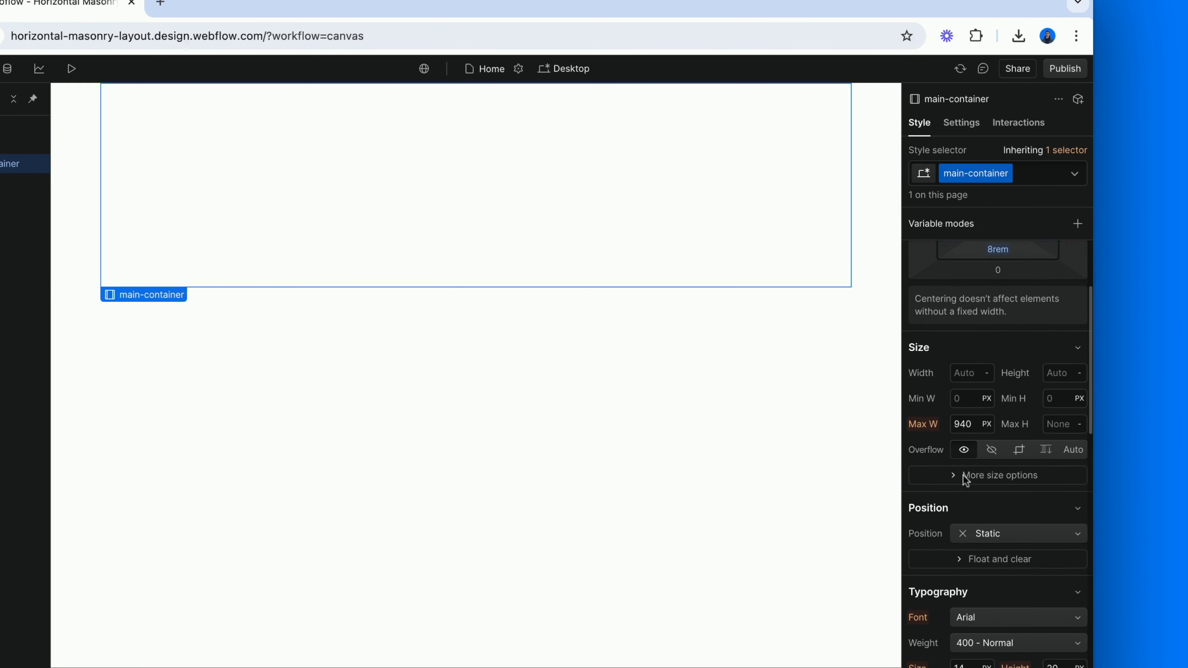
click(963, 424)
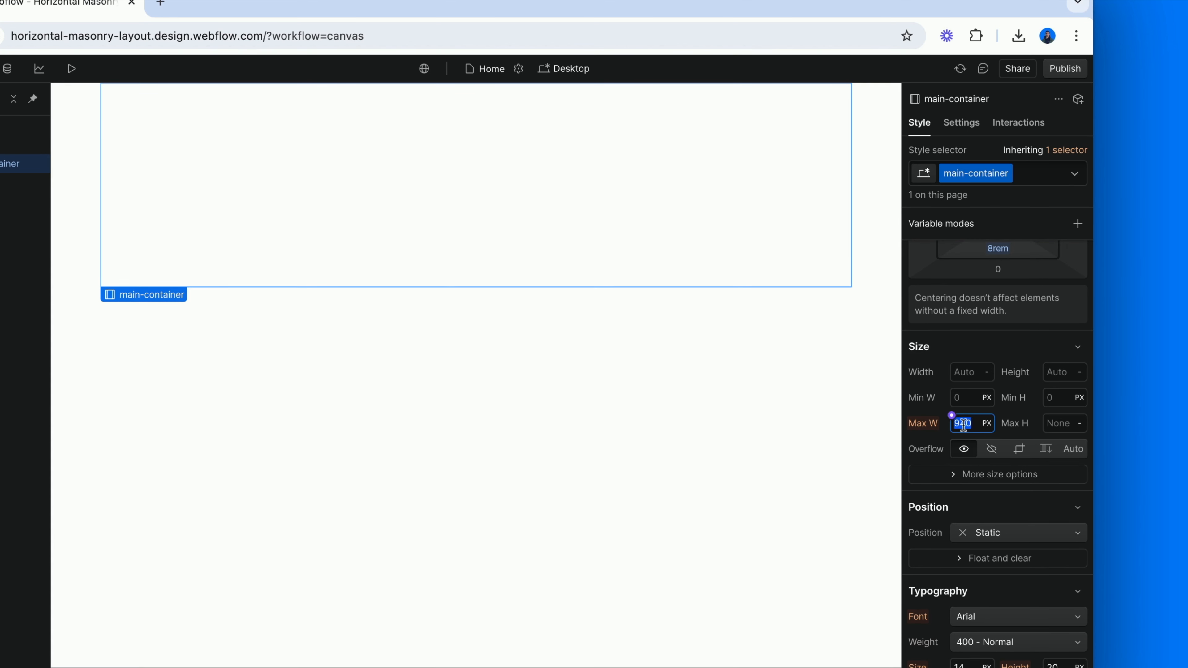
text(90rem)
key(Return)
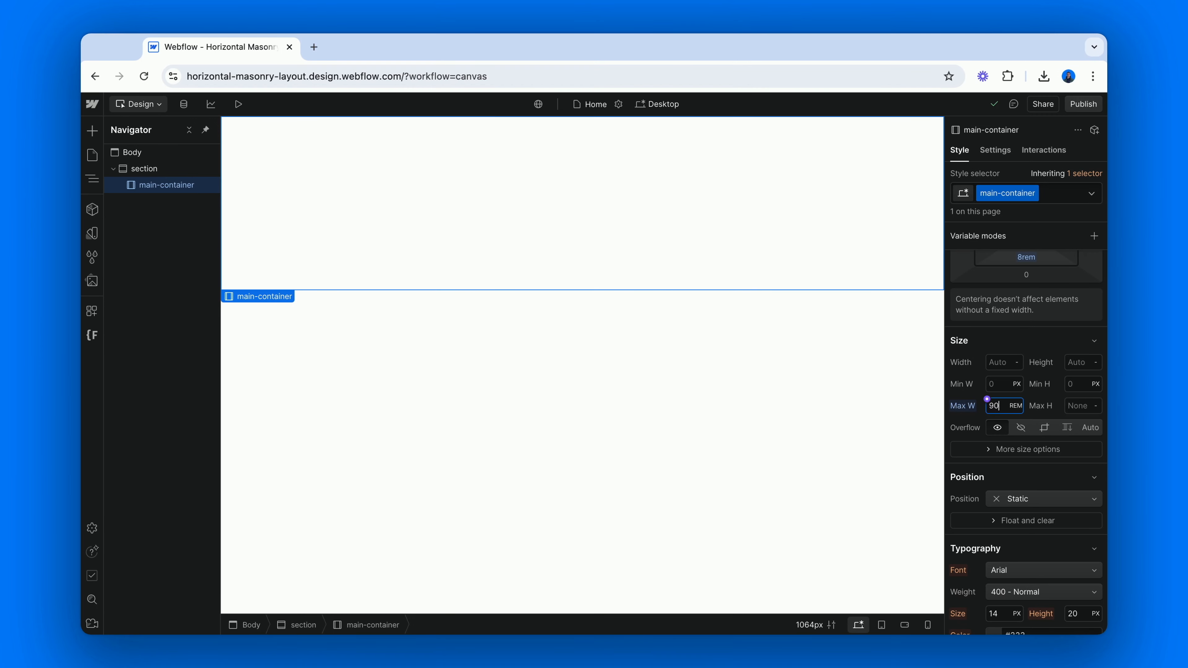
Add a Div Block inside the main-container and give it the class "section_content-wrapper"
key(super+k)
text(d)
key(Return)
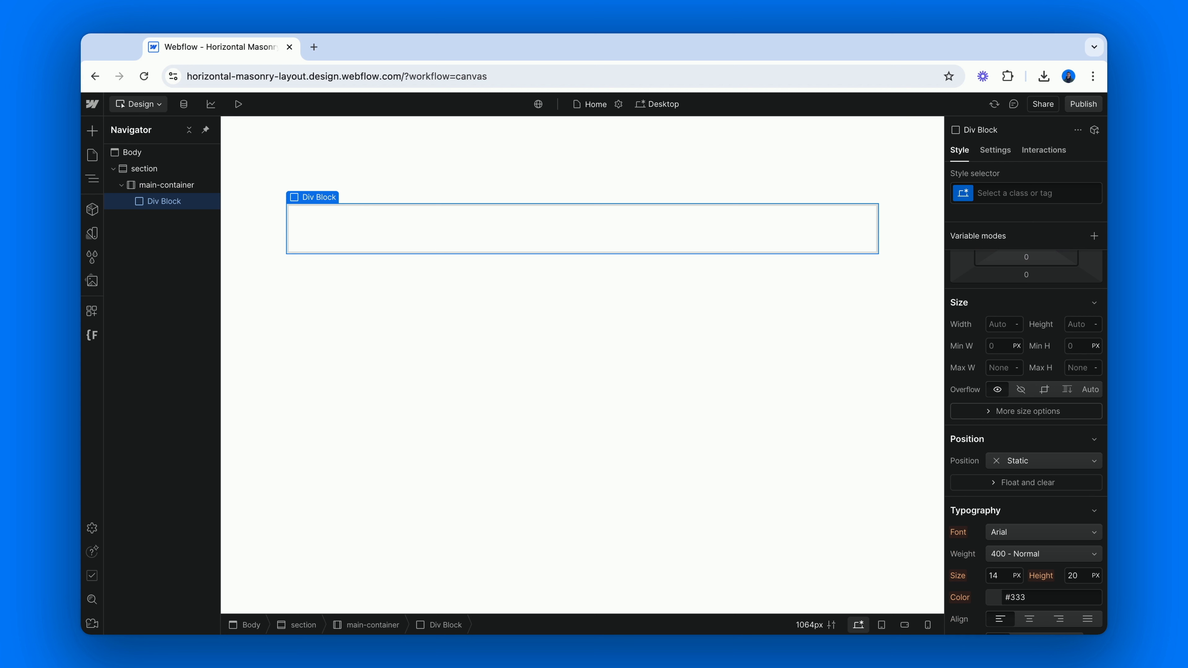
key(super+Return)
text(sec)
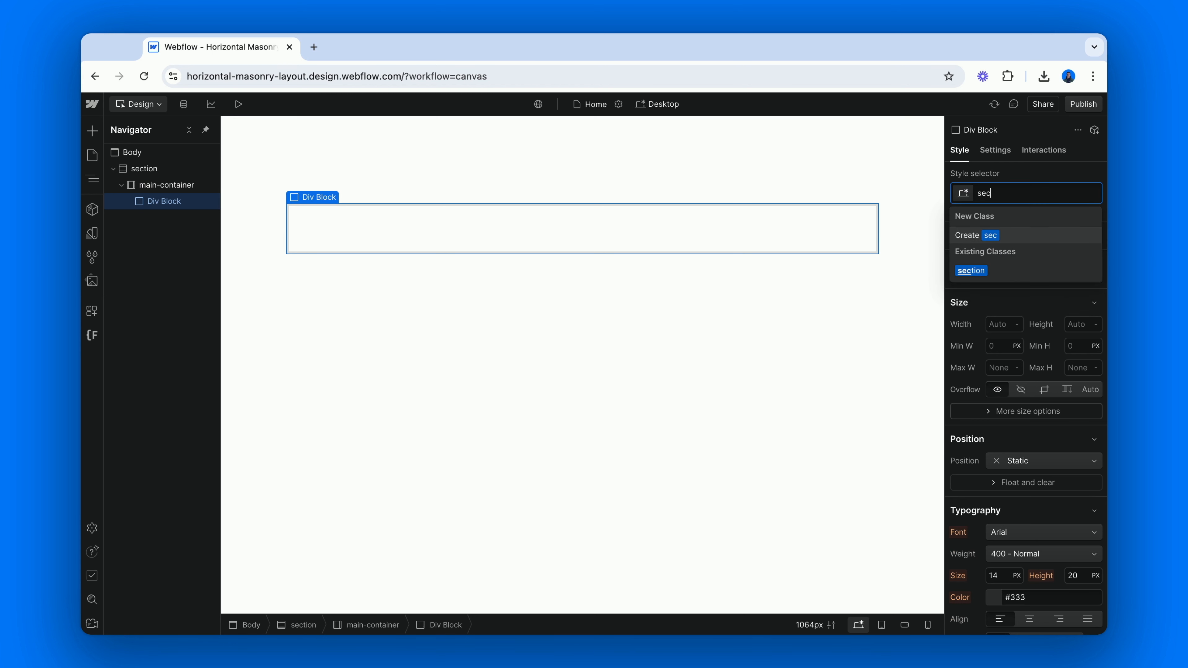
text(tion_cont)
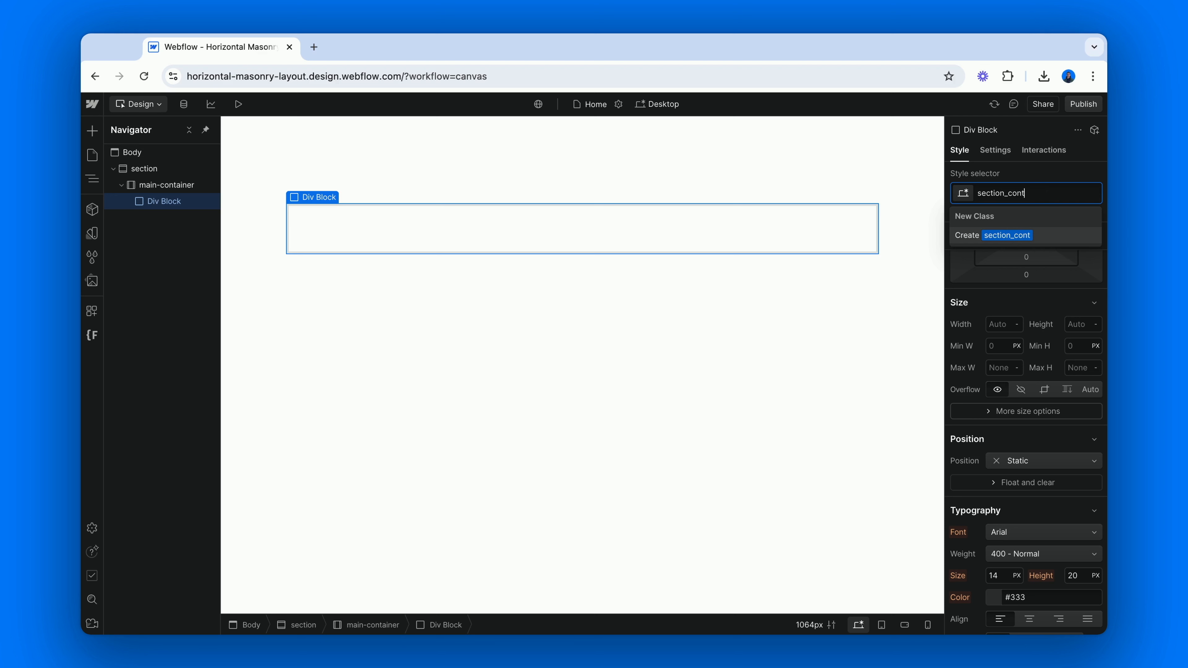
text(ent-wrapper)
key(Return)
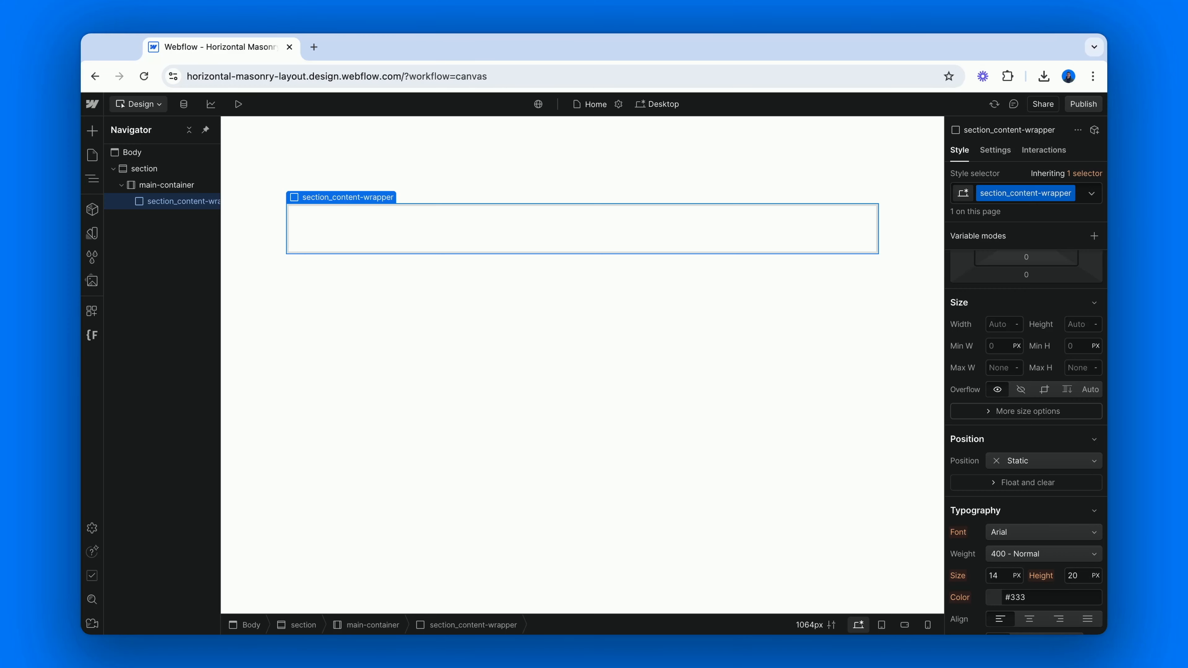
Add a List element inside the section_content-wrapper and give it the class "gallery_list"
key(super+e)
text(list)
key(Return)
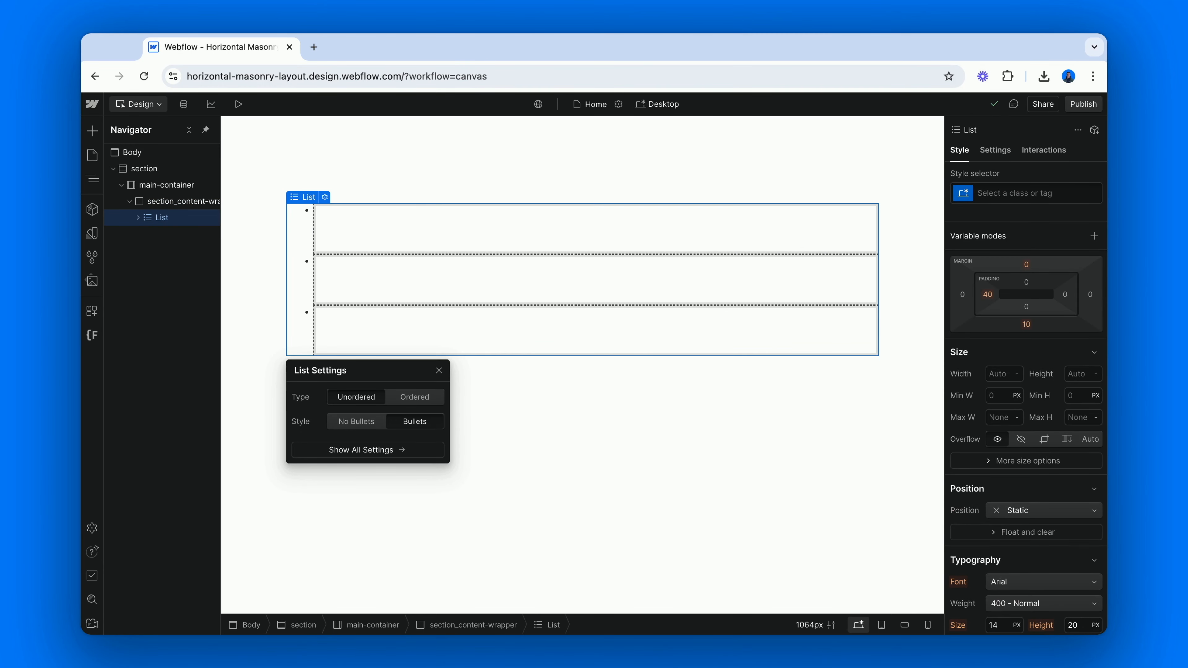
key(super+Return)
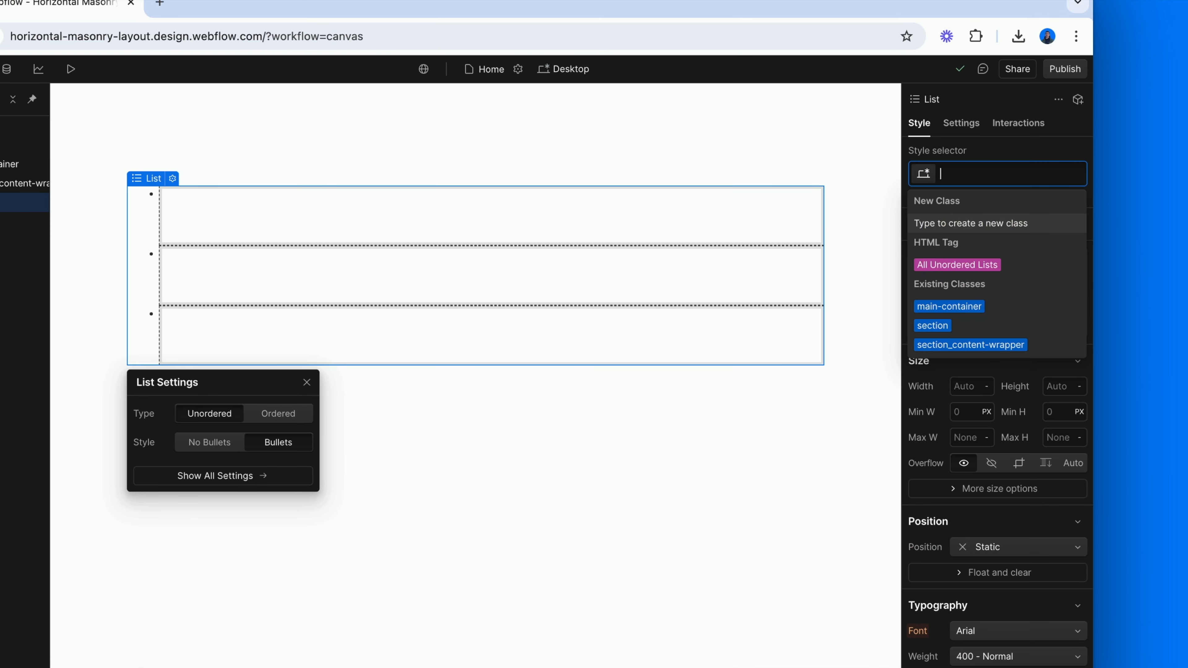
text(gallery_list)
key(Return)
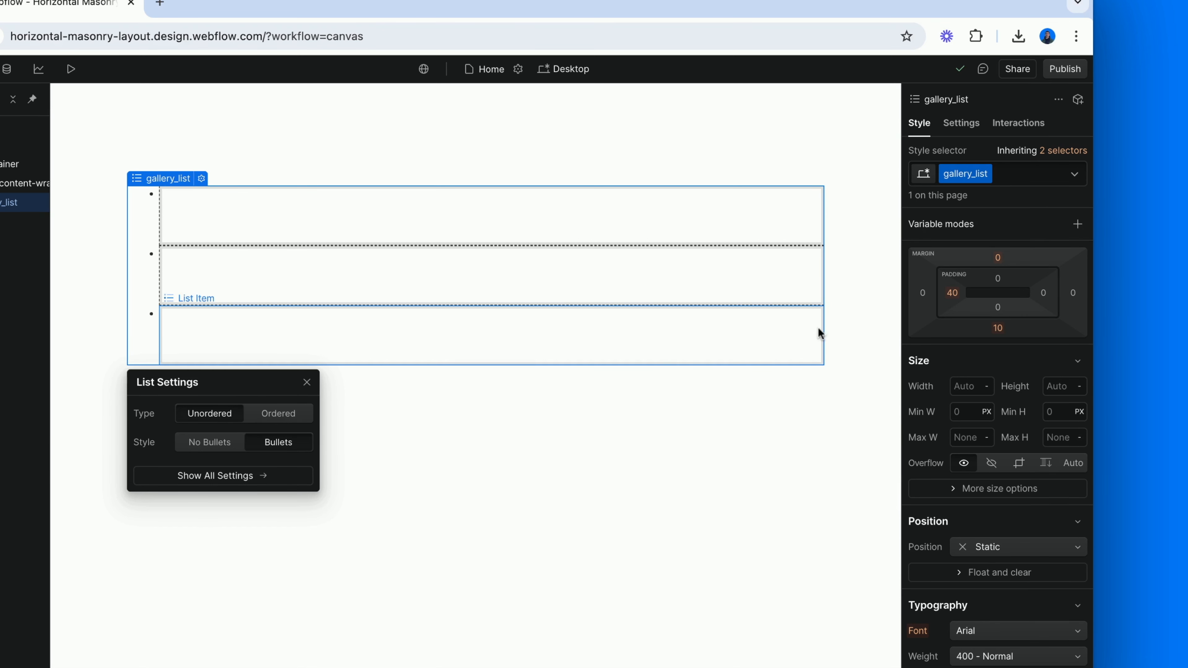
Change the gallery_list display to Flex and set its gap to 0.5rem
scroll(949, 374, up, 3)
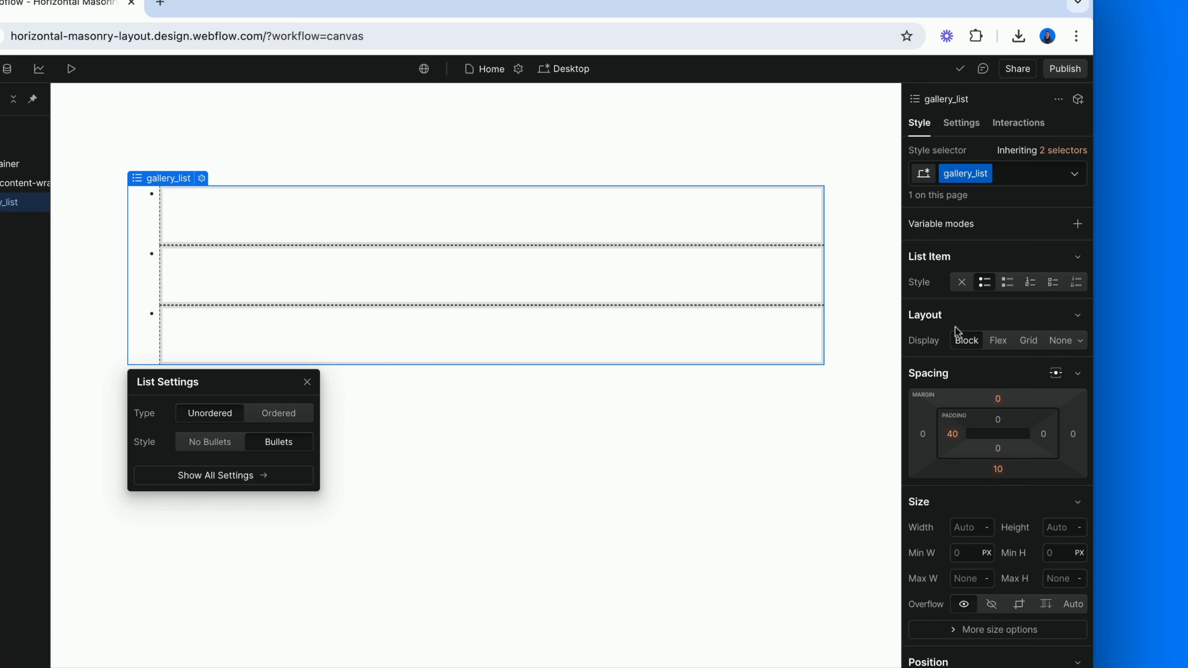
click(998, 341)
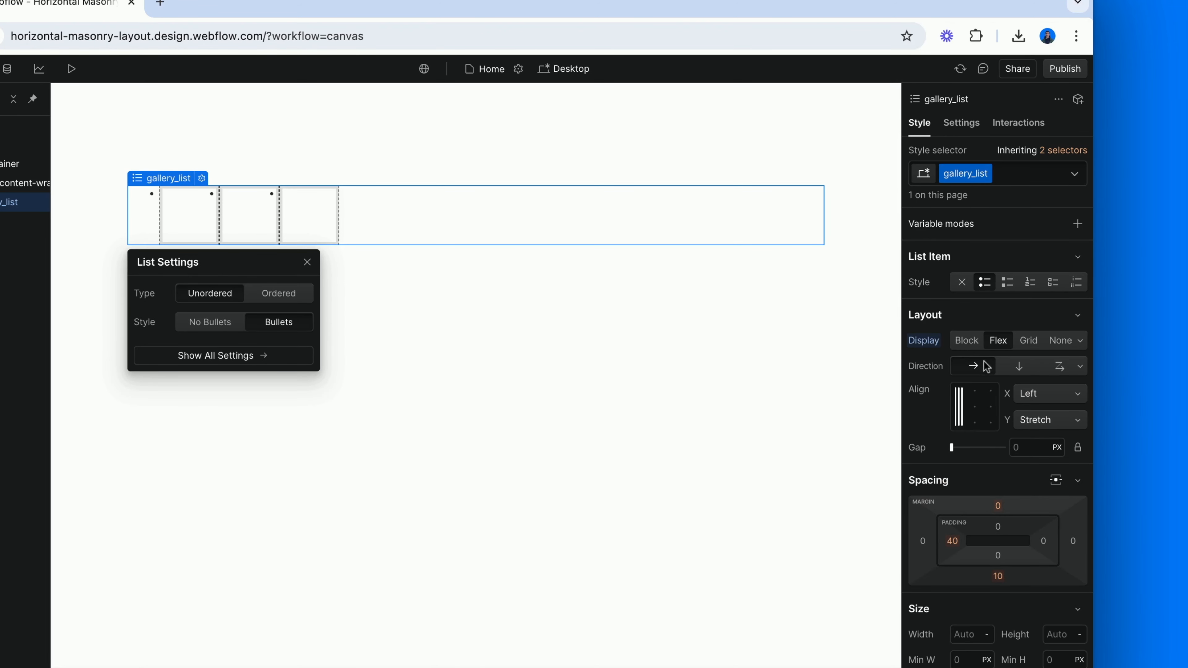
scroll(920, 429, down, 3)
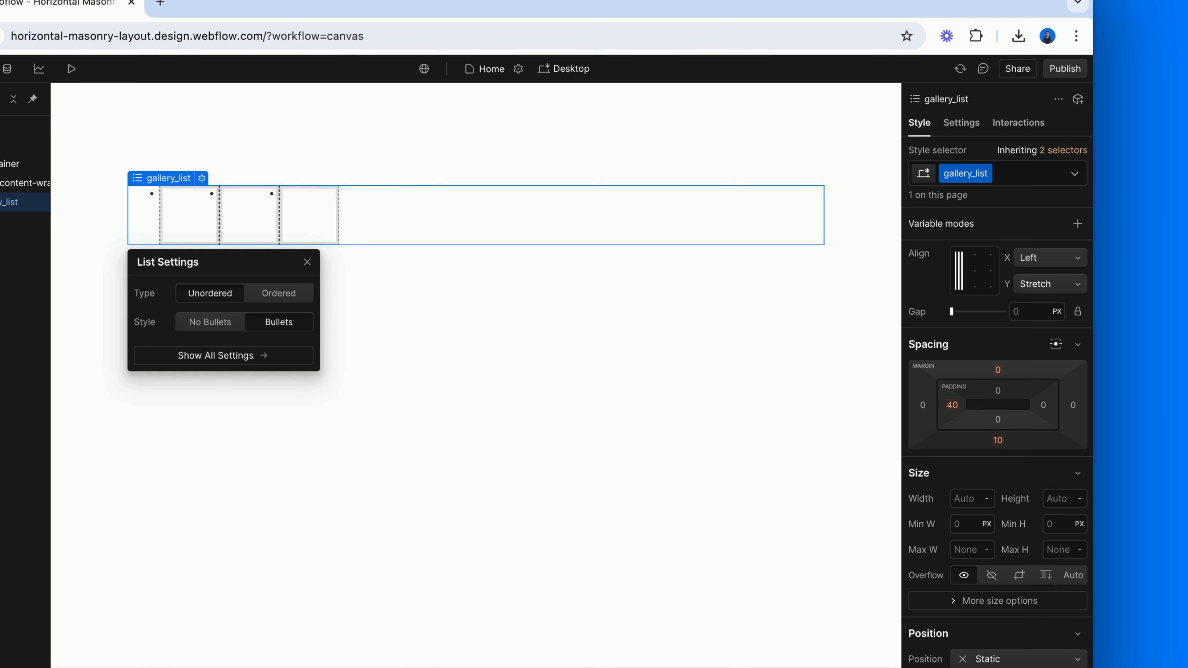
click(1023, 306)
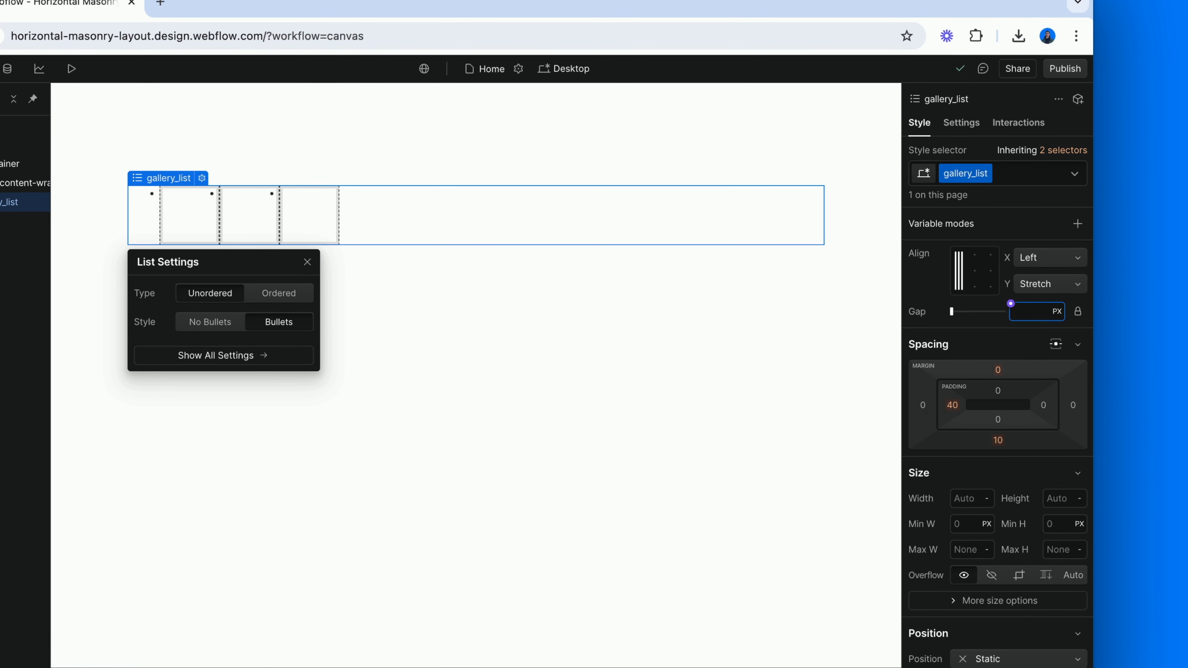
text(0.5rem)
key(Return)
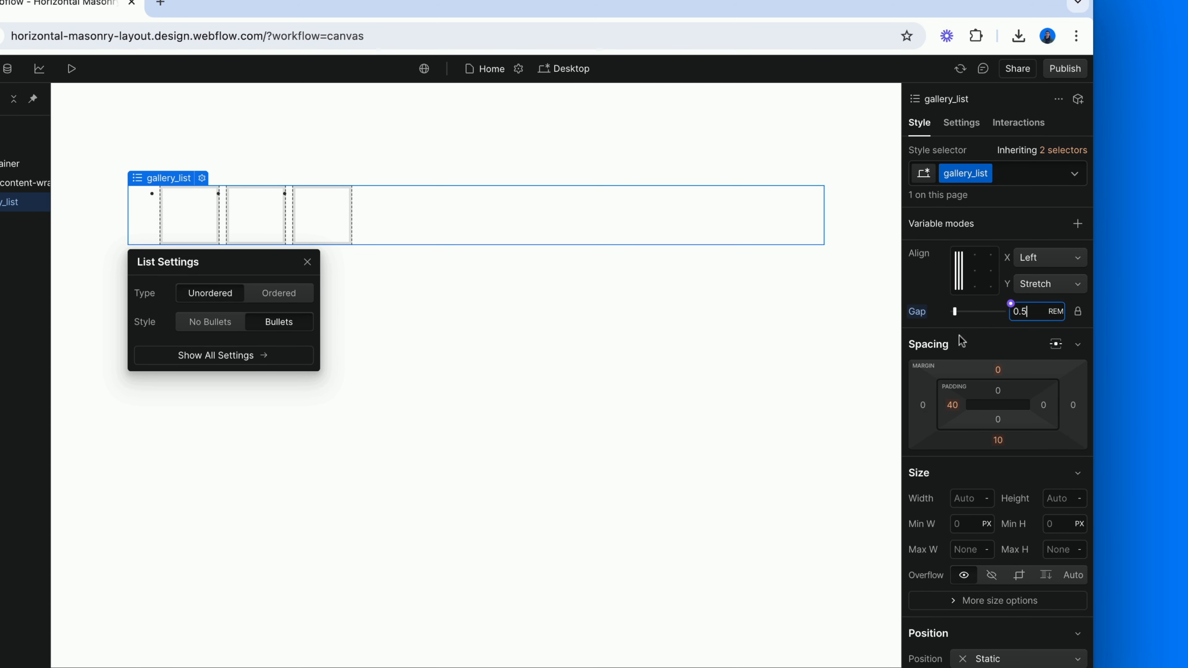
Set the left padding and the bottom margin of the gallery_list to 0
scroll(959, 340, down, 1)
click(953, 356)
text(0)
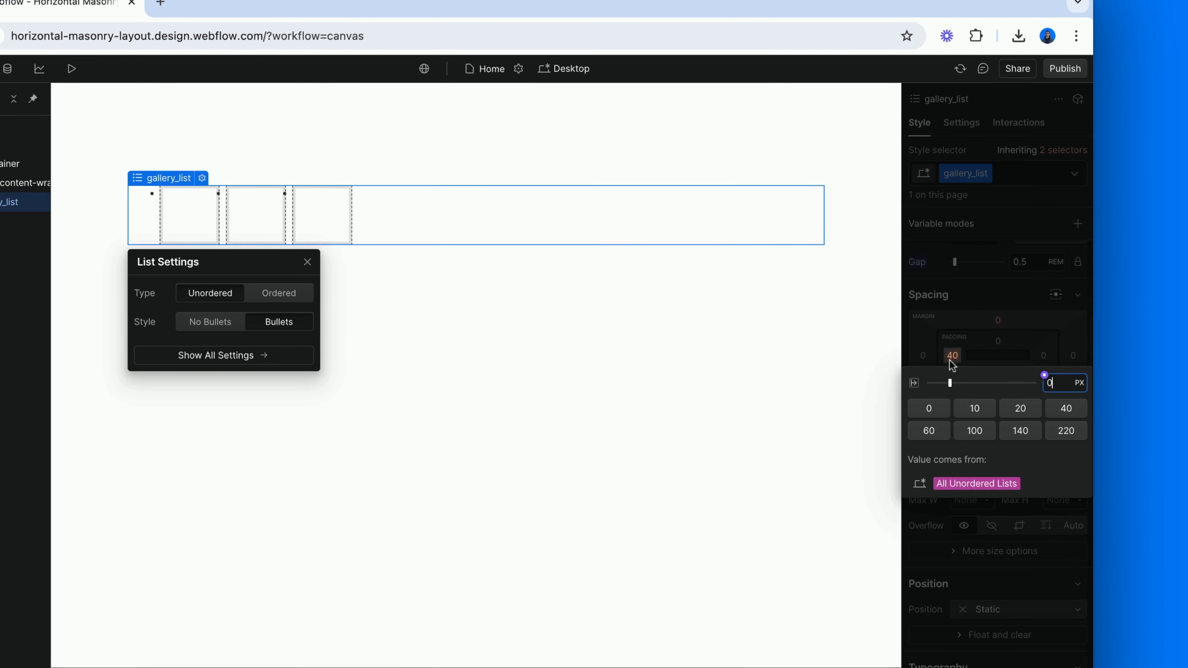
key(Return)
click(998, 390)
text(0)
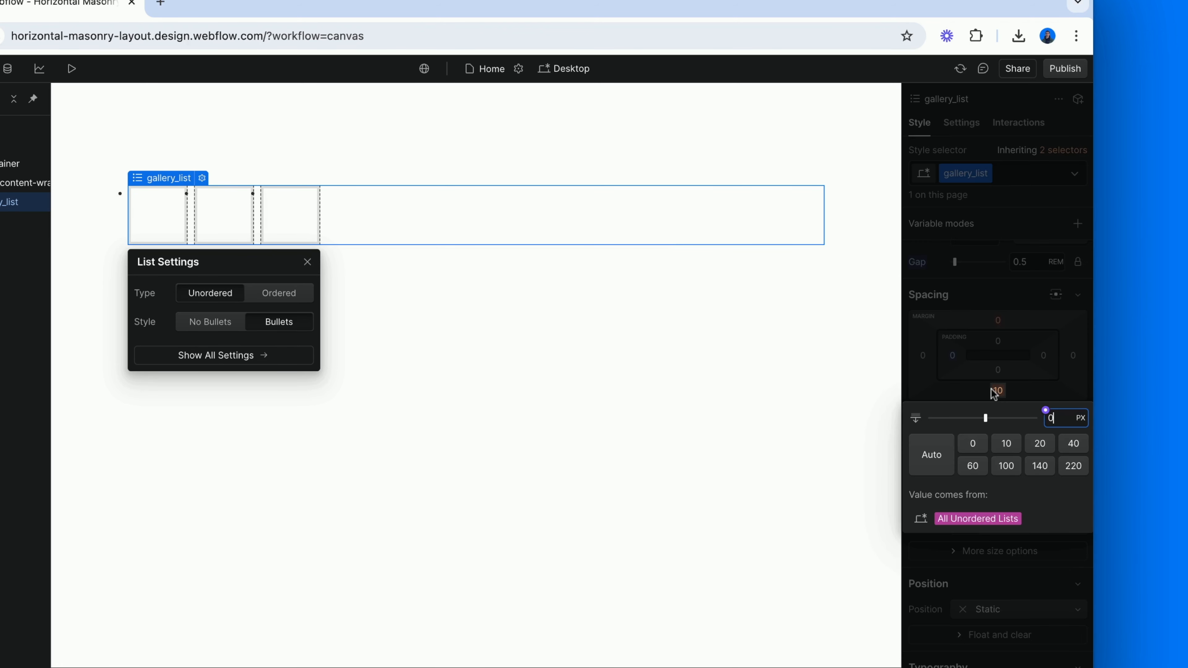
key(Return)
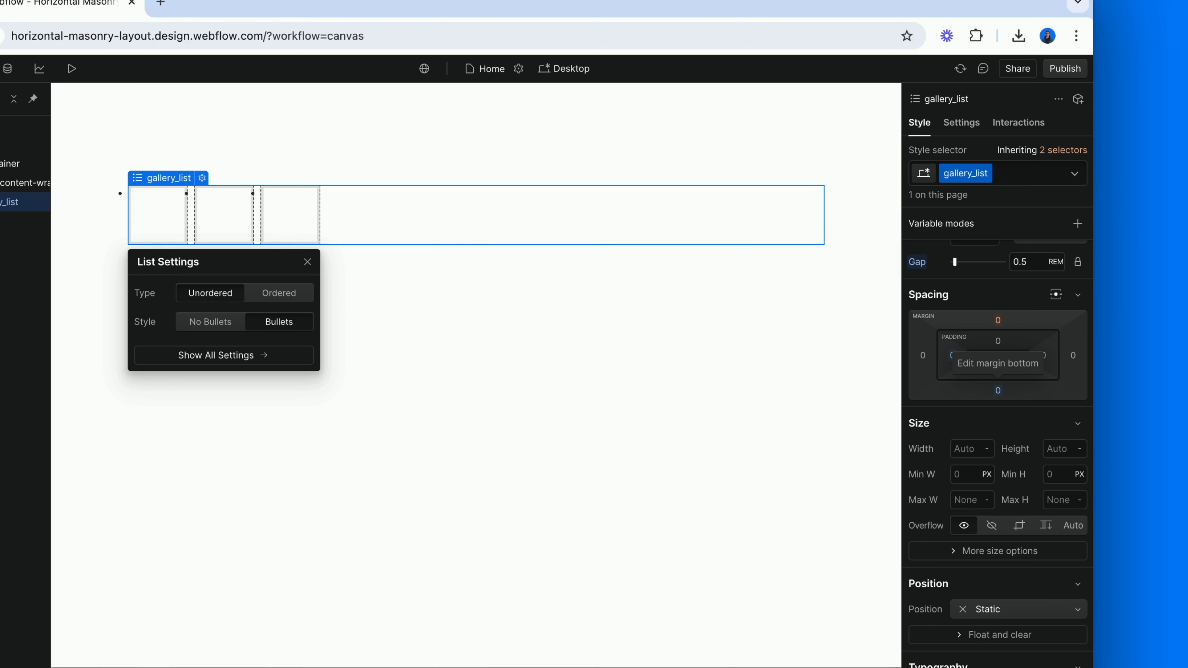
Set the gallery_list style to No Bullets and delete two of its three list items
click(975, 127)
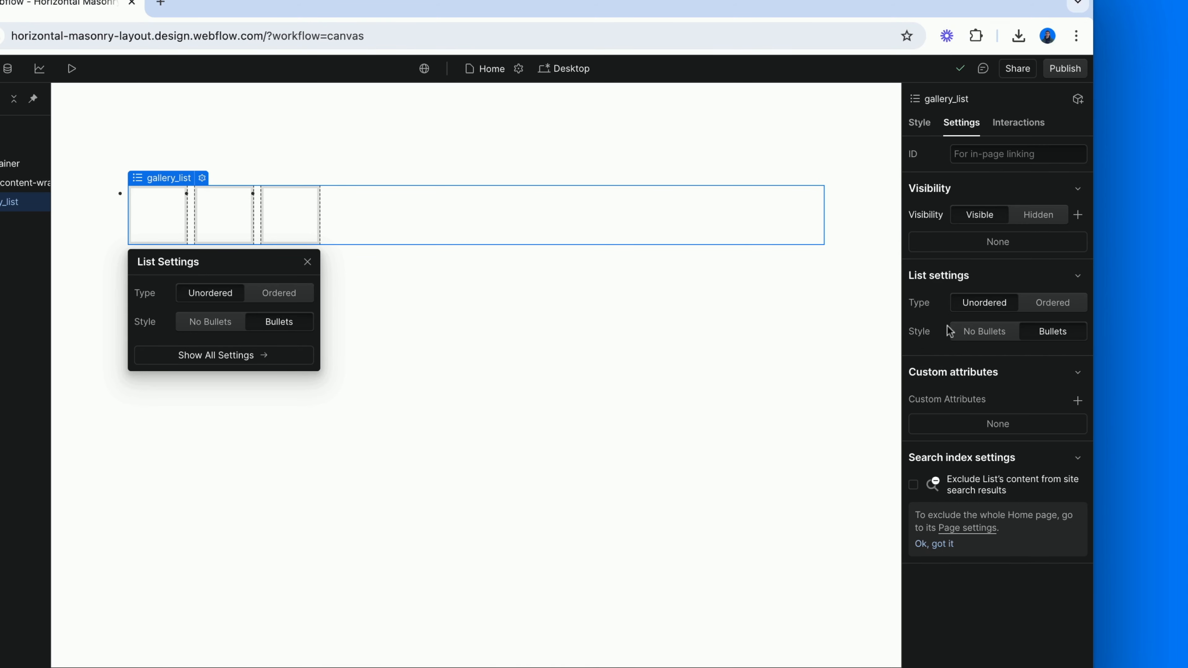
click(975, 335)
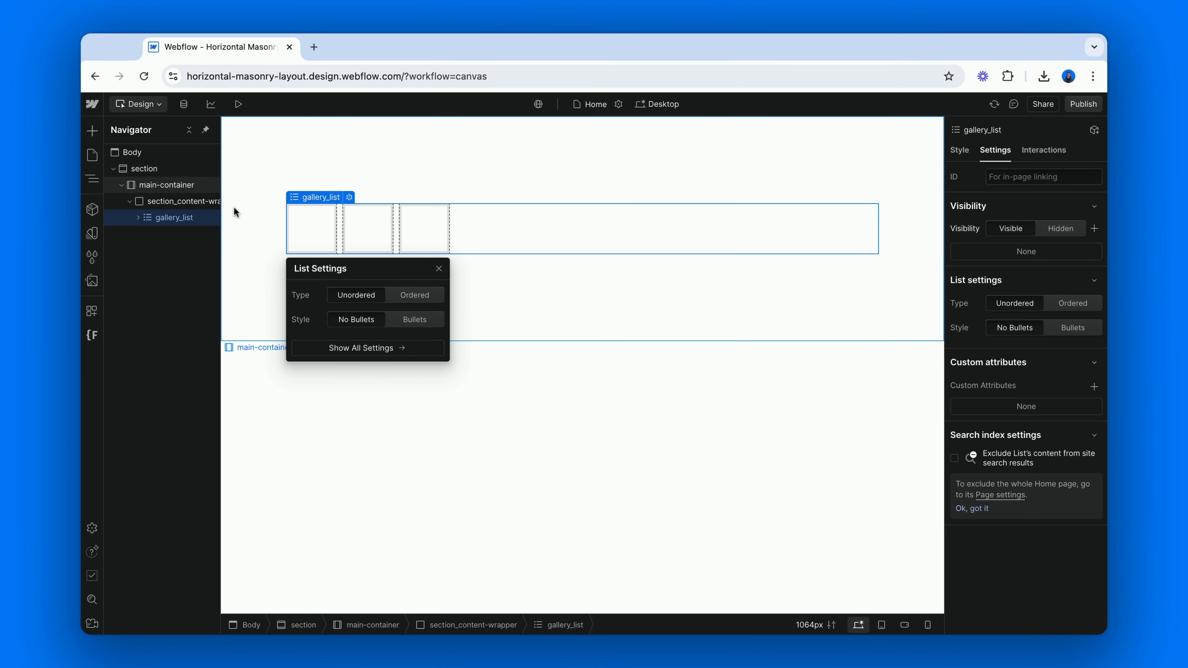
click(137, 217)
click(179, 236)
key(Delete)
key(Delete)
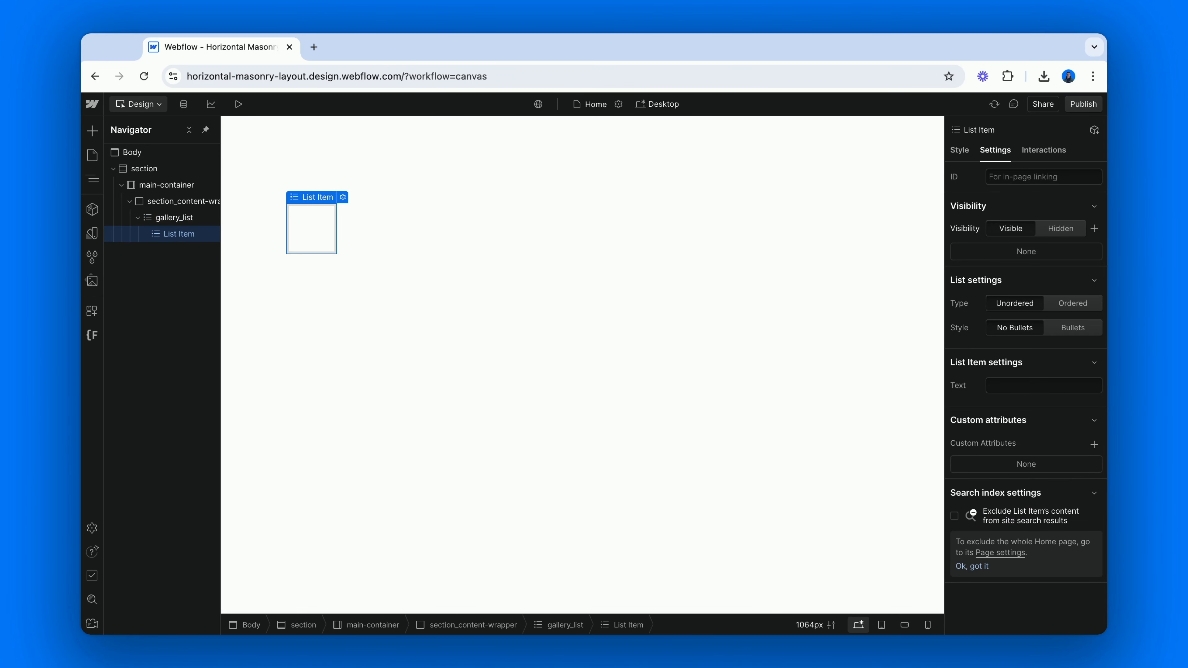
Give the remaining list item the class "gallery_item"
key(super+Return)
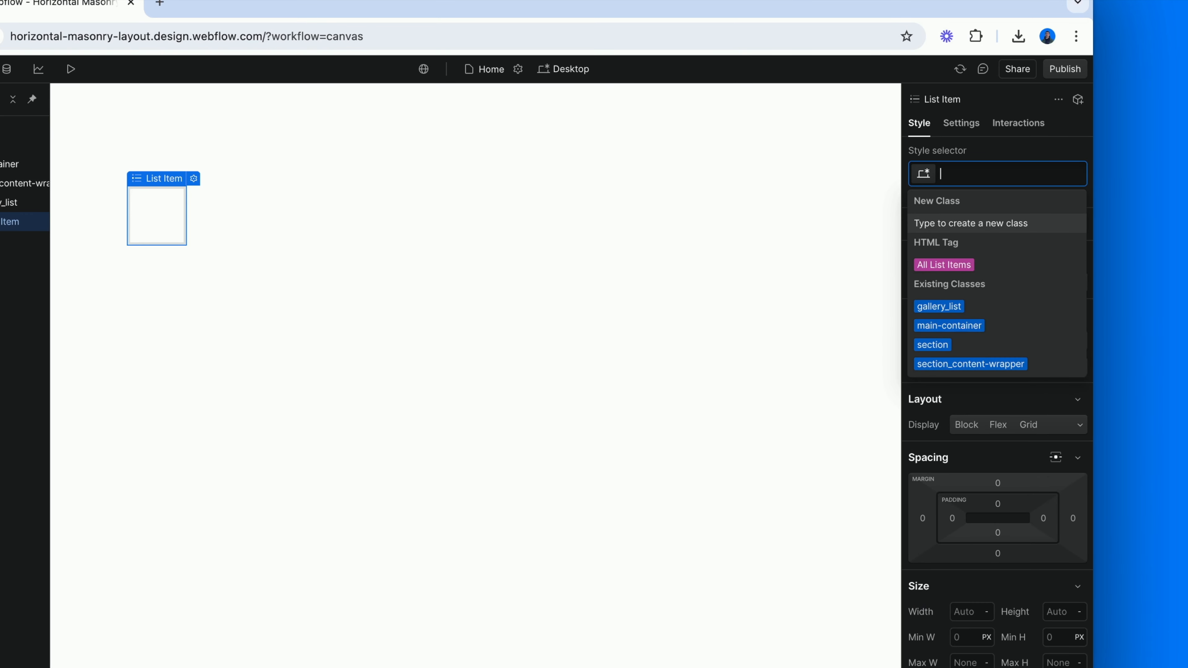
text(gallery_i)
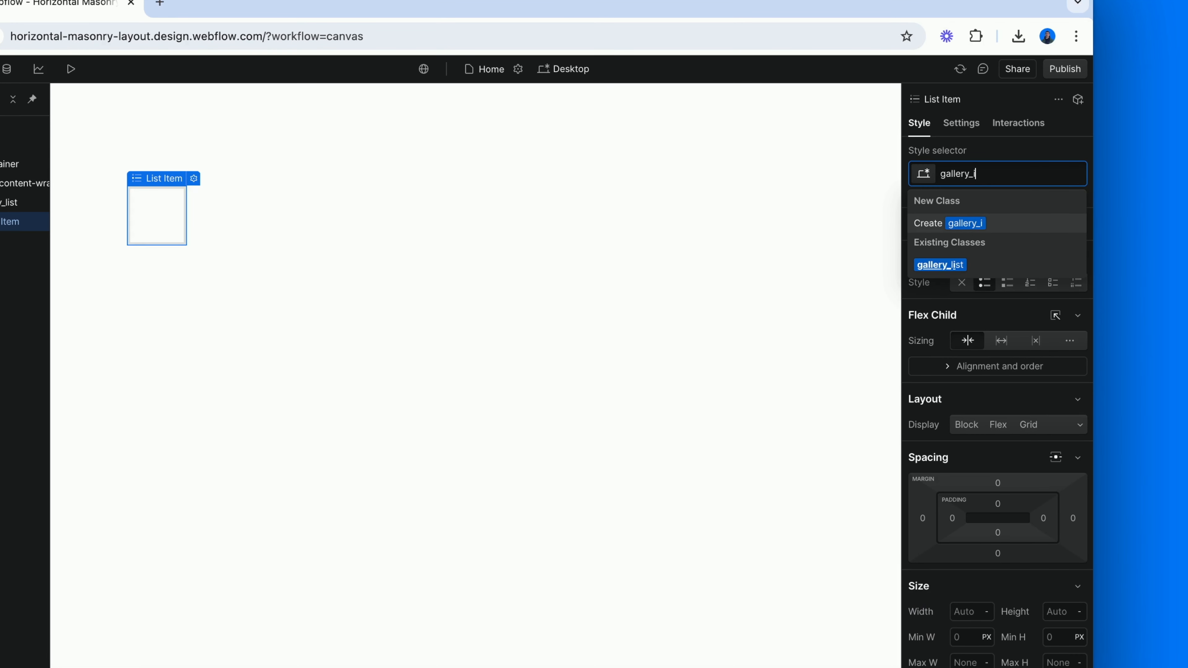
text(tem)
key(Return)
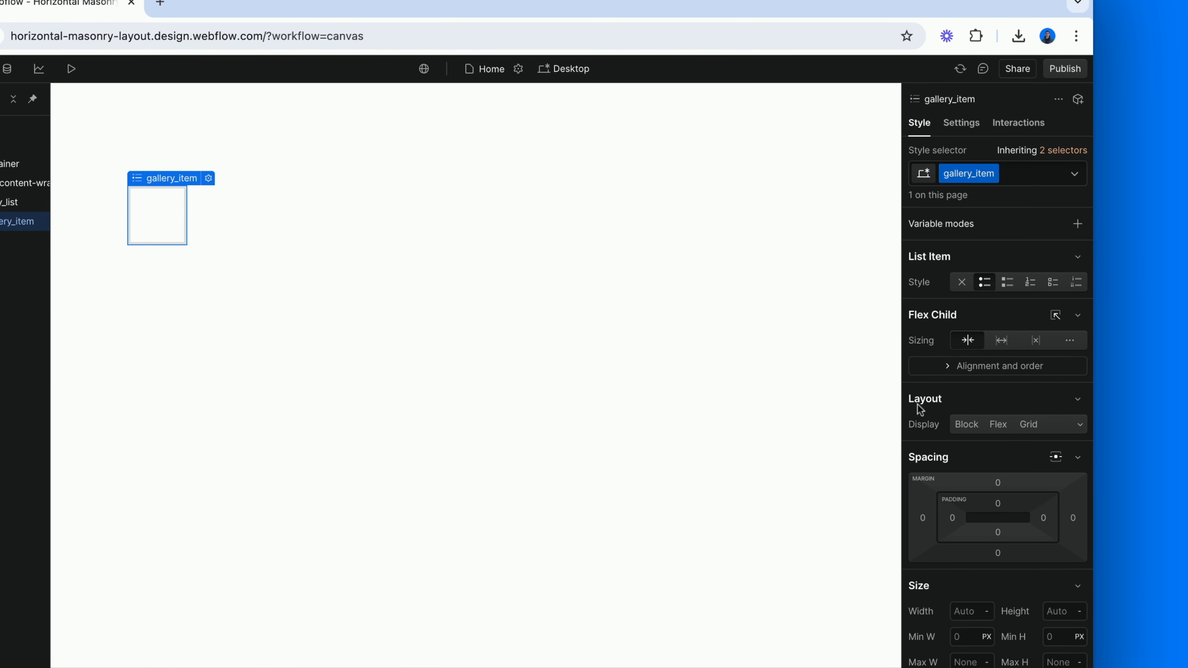
Set the gallery_item height to 36 VH
click(1059, 403)
text(36vh)
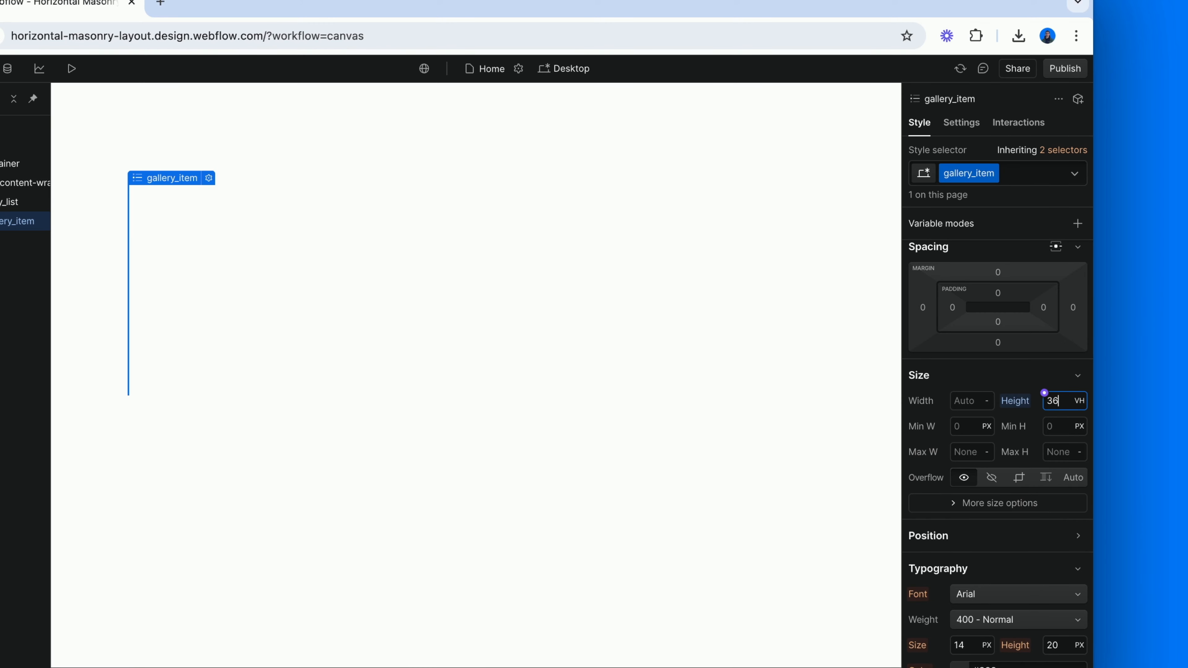
click(1025, 534)
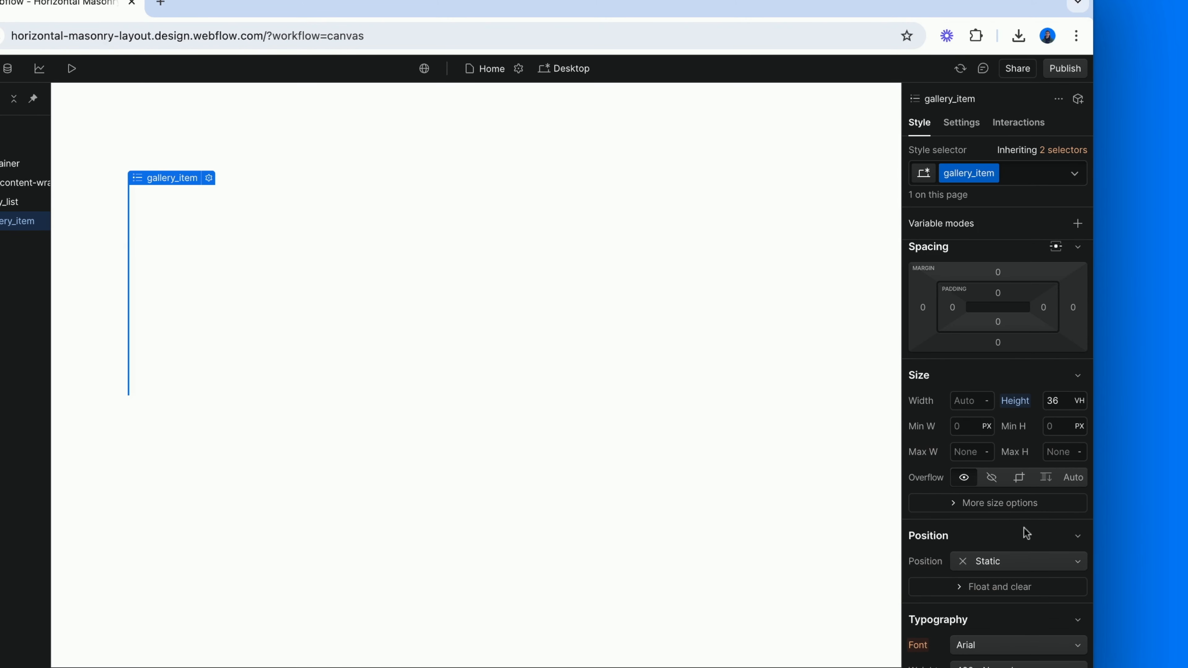
scroll(972, 483, down, 2)
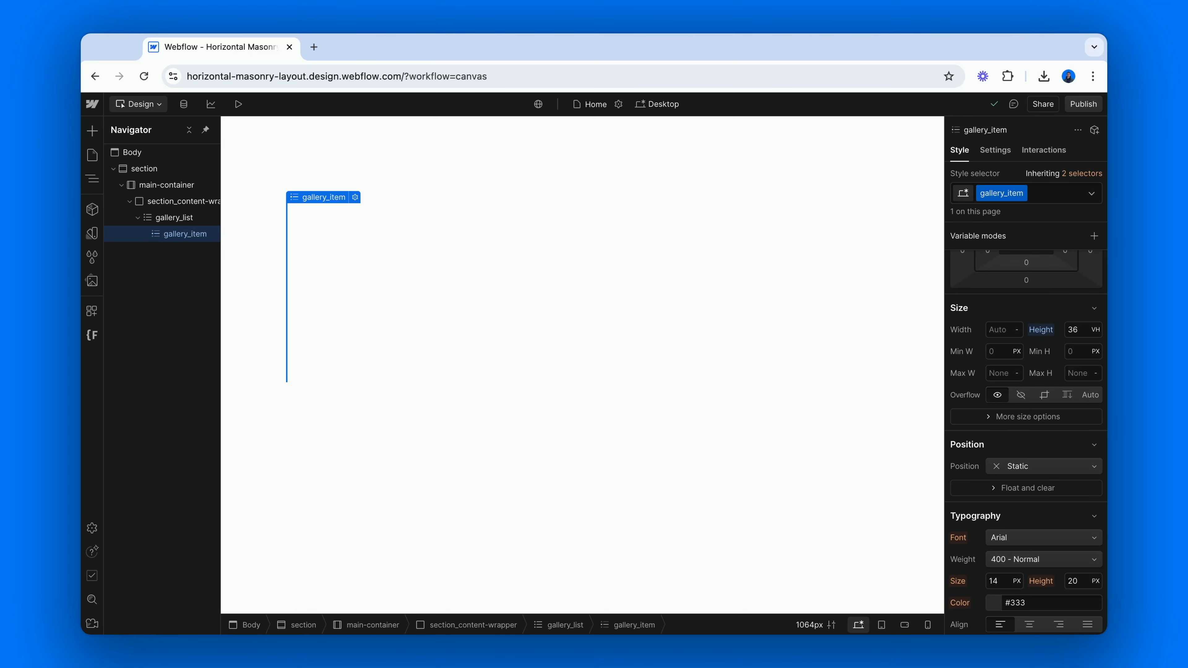
Add an Image element inside the gallery_item and give it the class "gallery_item-image"
key(super+k)
text(im)
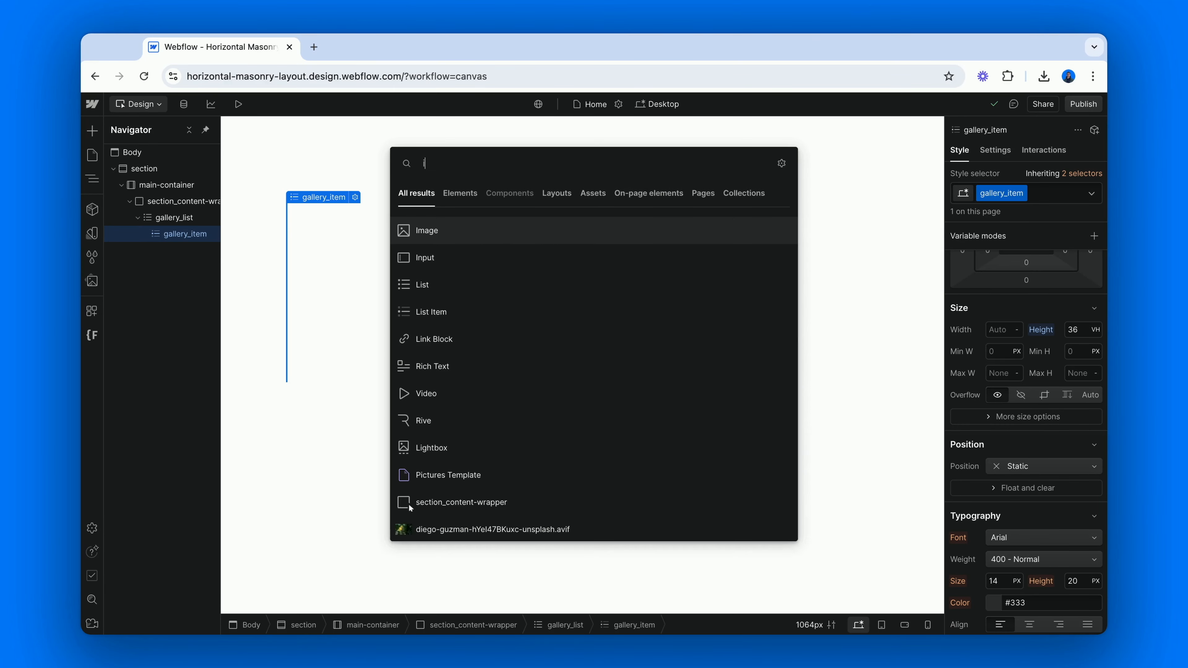
key(Return)
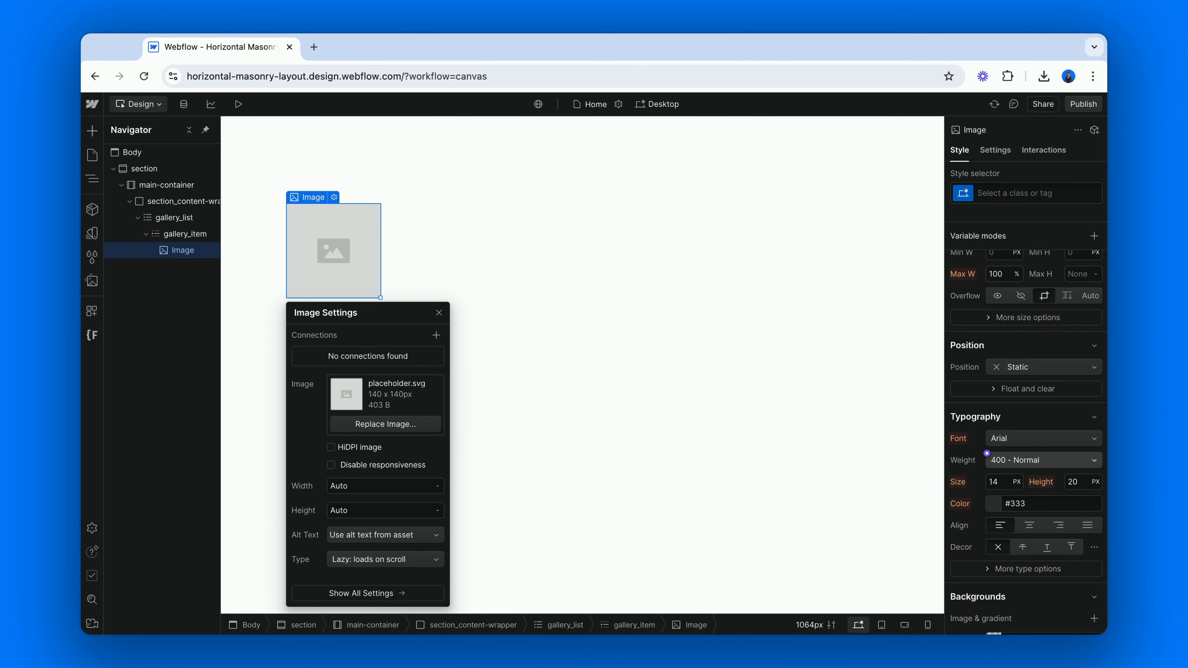
key(super+Return)
text(g)
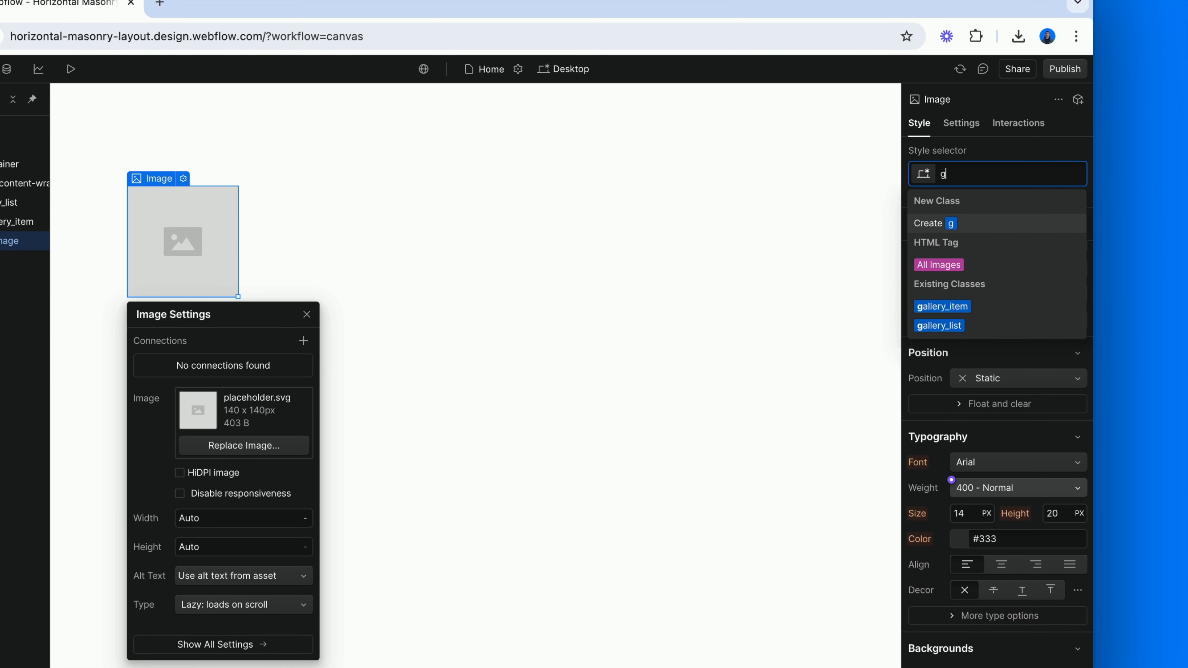
text(allery_ite)
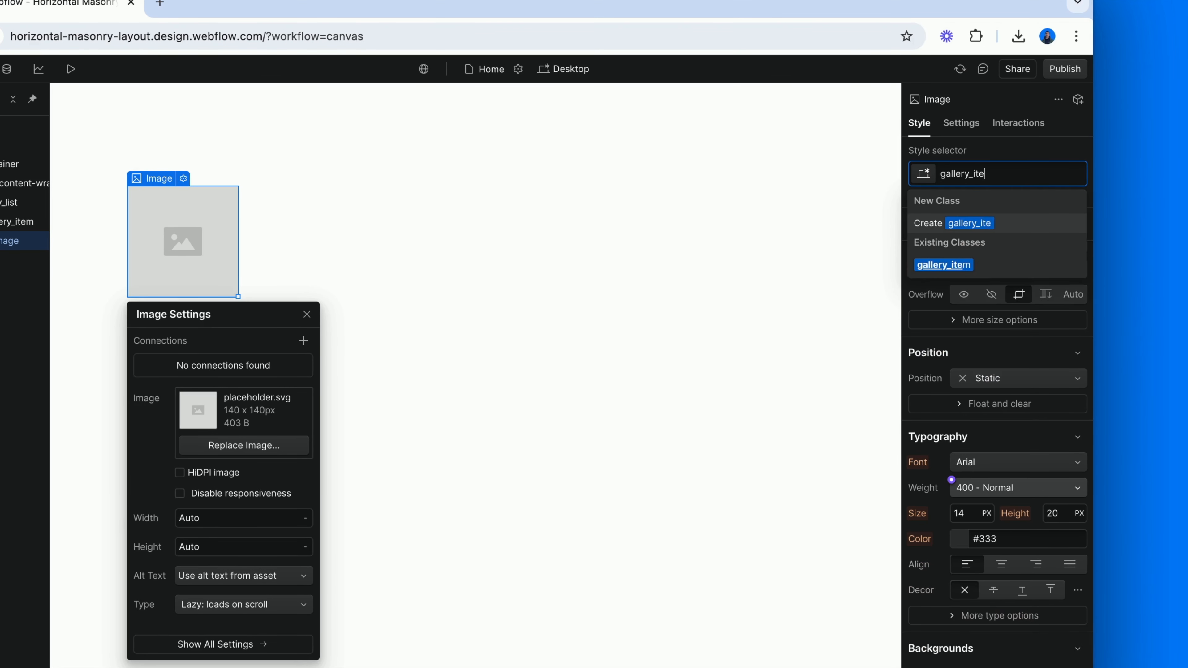
text(m-image)
key(Return)
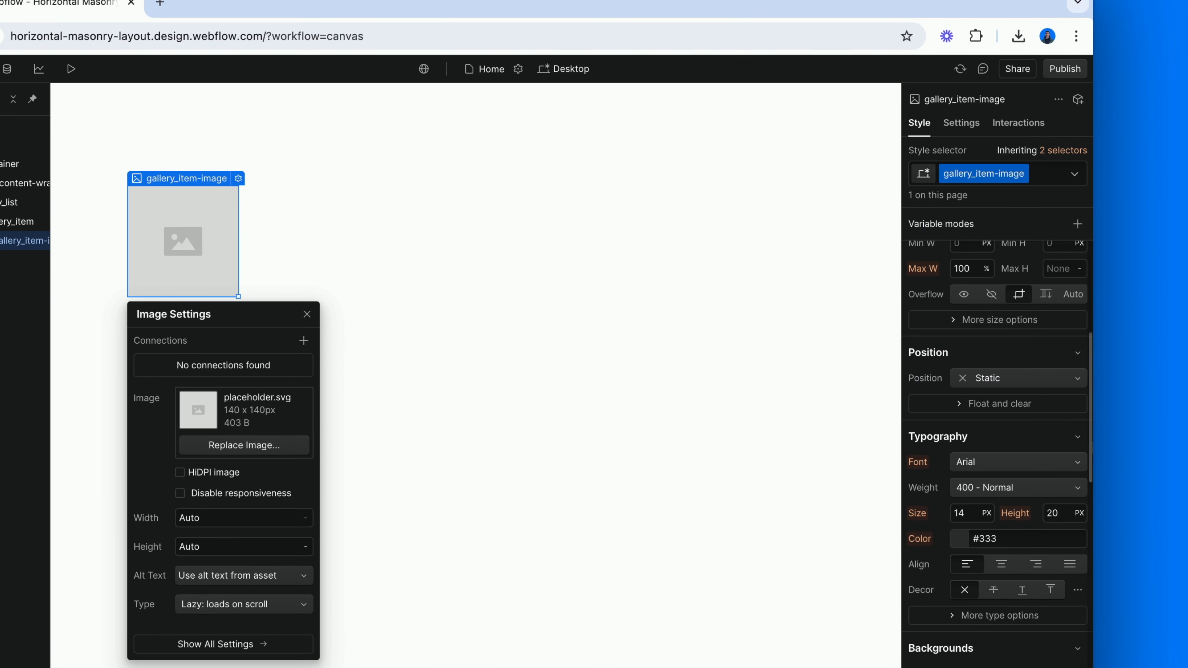
Set the gallery_item-image width and height to 100%
scroll(980, 337, up, 3)
click(967, 356)
text(100%)
key(Return)
click(1062, 356)
text(100%)
key(Return)
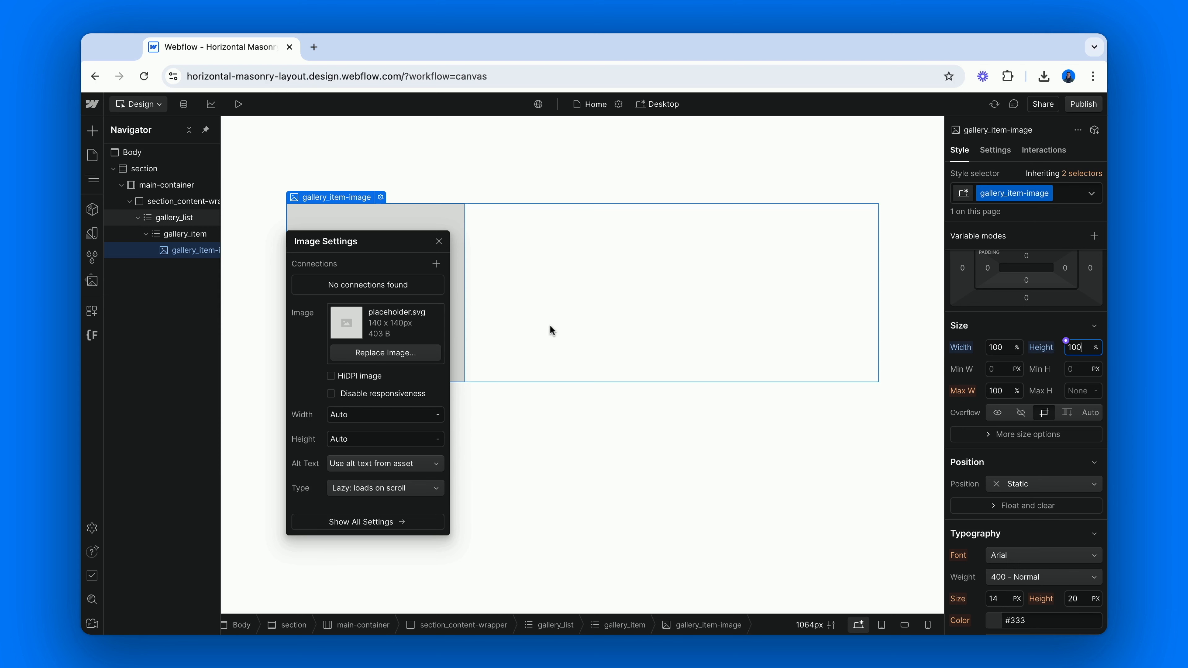
Duplicate the gallery_item with its image until the gallery_list holds 12 items
click(176, 235)
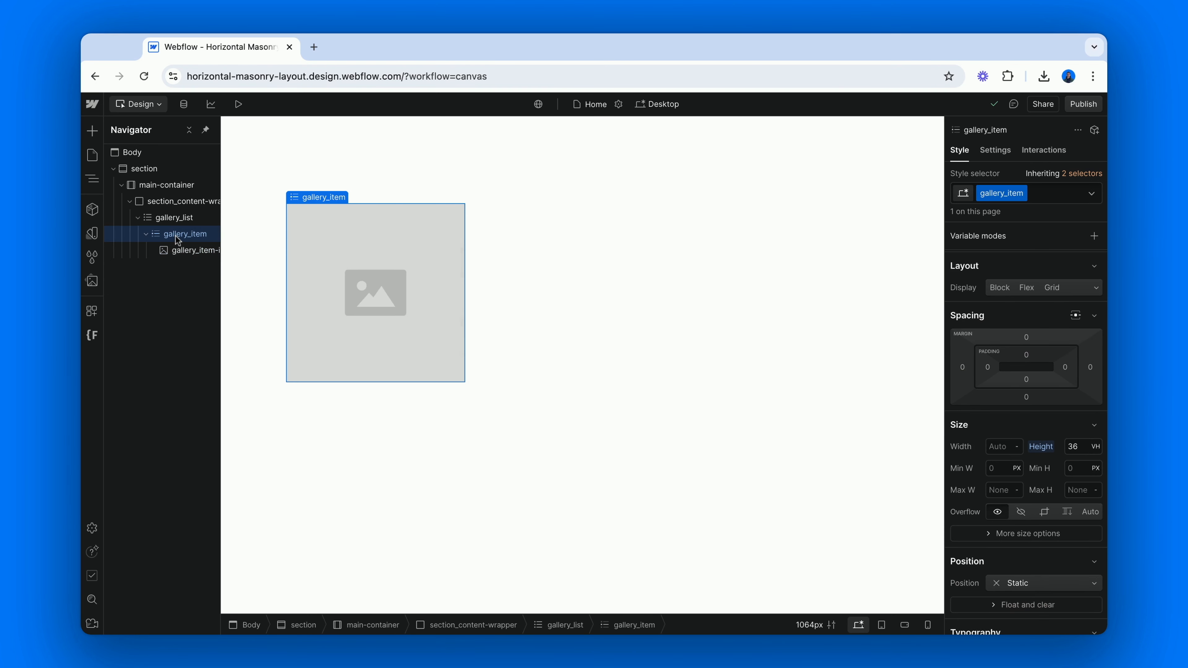
key(super+d)
key(super+d)
key(super+d)
key(super+d)
key(super+d)
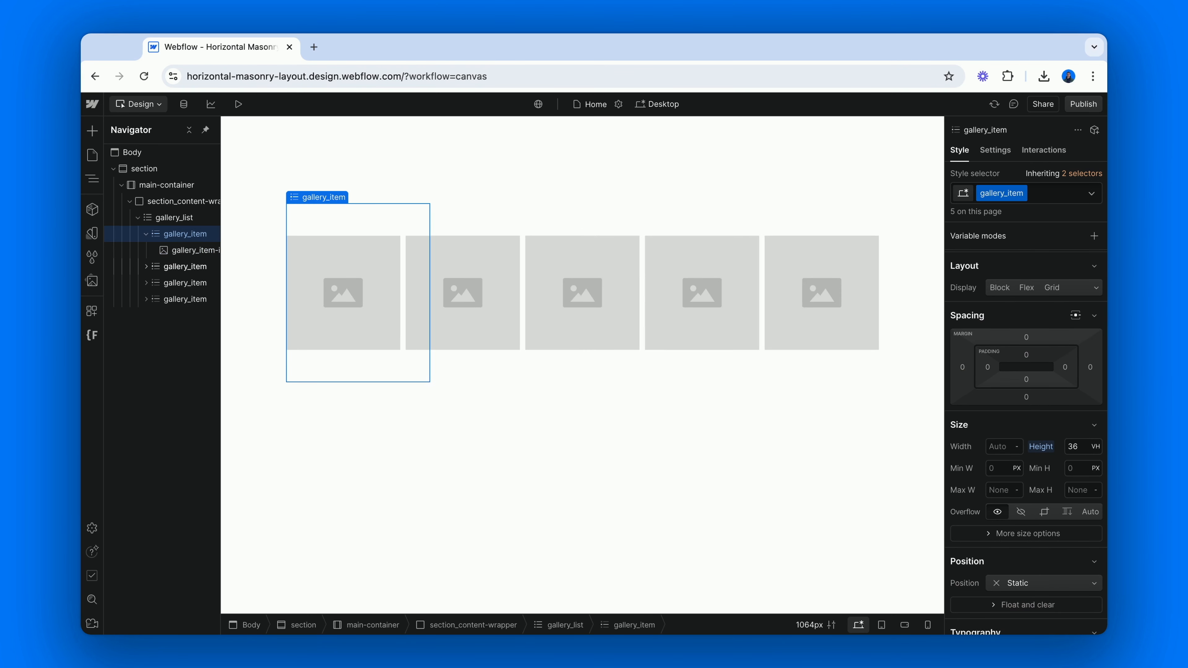
key(super+d)
key(super+d)
key(super+d)
key(super+d)
key(super+d)
key(super+d)
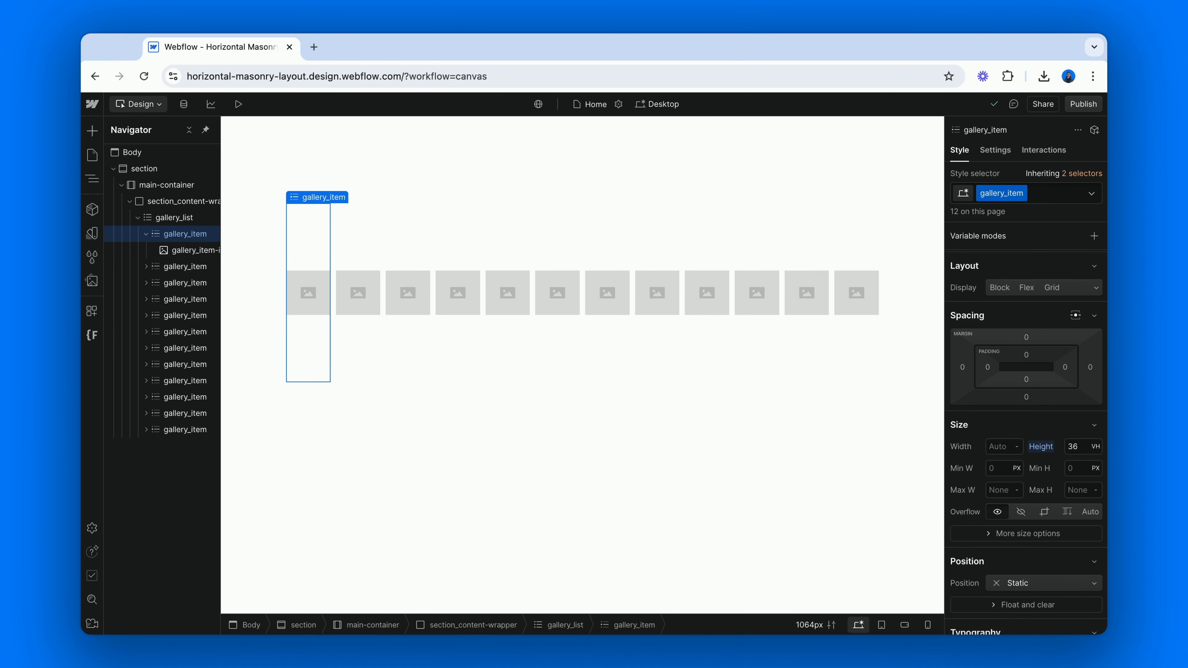
Replace the placeholders of the first and second gallery items with the red-and-blue betta and the clownfish image assets
click(192, 250)
click(381, 197)
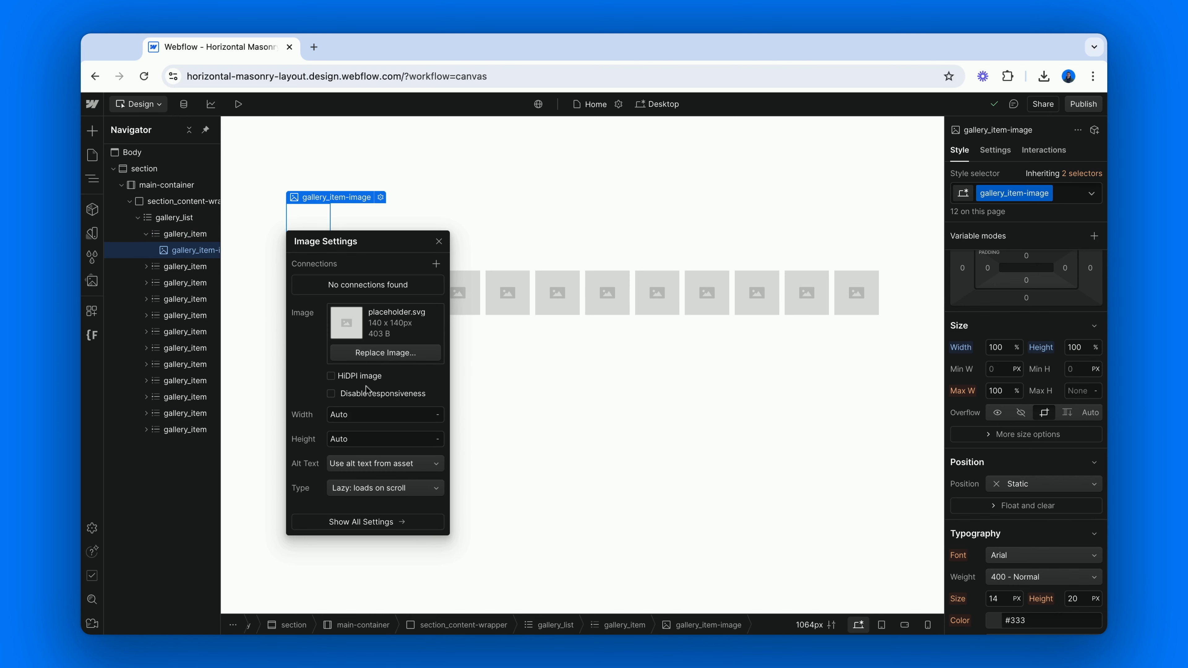
click(374, 355)
click(187, 344)
click(463, 262)
click(348, 252)
click(417, 198)
click(422, 353)
click(243, 407)
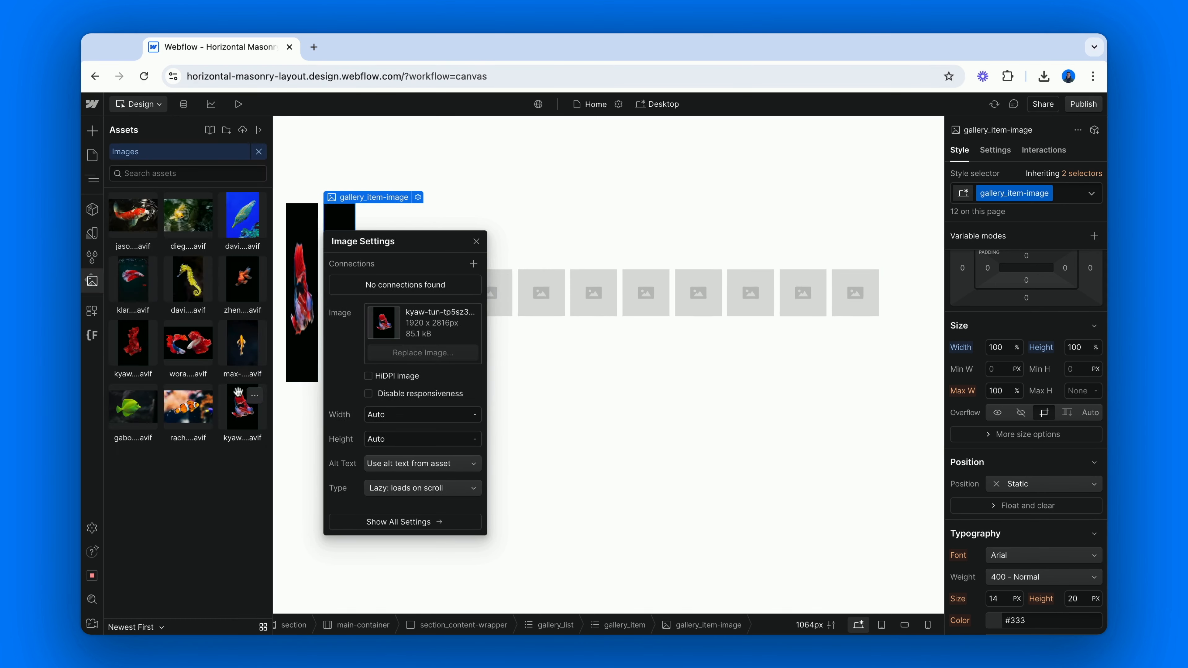
click(188, 407)
Replace the third and fourth gallery placeholders with the green fish and the golden koi in rippling water assets
click(420, 294)
click(487, 197)
click(492, 353)
click(479, 288)
click(551, 197)
click(519, 356)
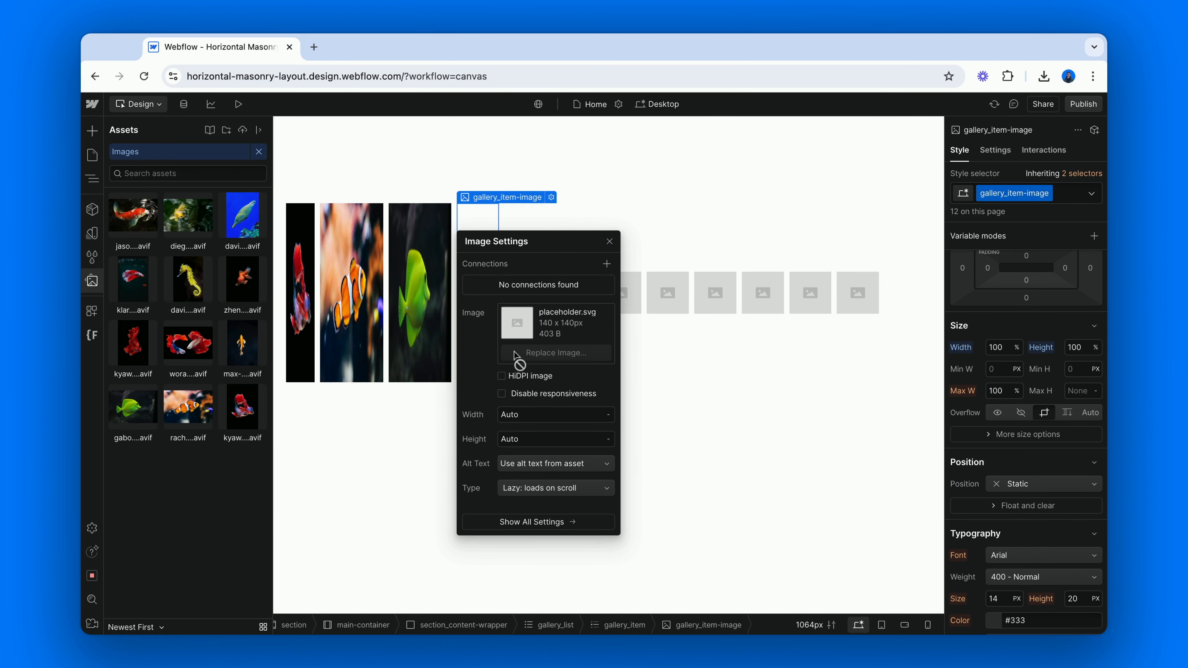
click(188, 216)
Replace the fifth and sixth gallery placeholders with the small orange koi and the pair of red bettas assets
click(667, 283)
click(538, 285)
click(611, 197)
click(594, 354)
click(242, 344)
click(574, 295)
click(649, 197)
click(623, 357)
click(188, 344)
Replace the seventh and eighth gallery placeholders with the all-red betta and the goldfish assets
click(767, 286)
click(631, 286)
click(707, 197)
click(668, 355)
click(134, 344)
click(663, 263)
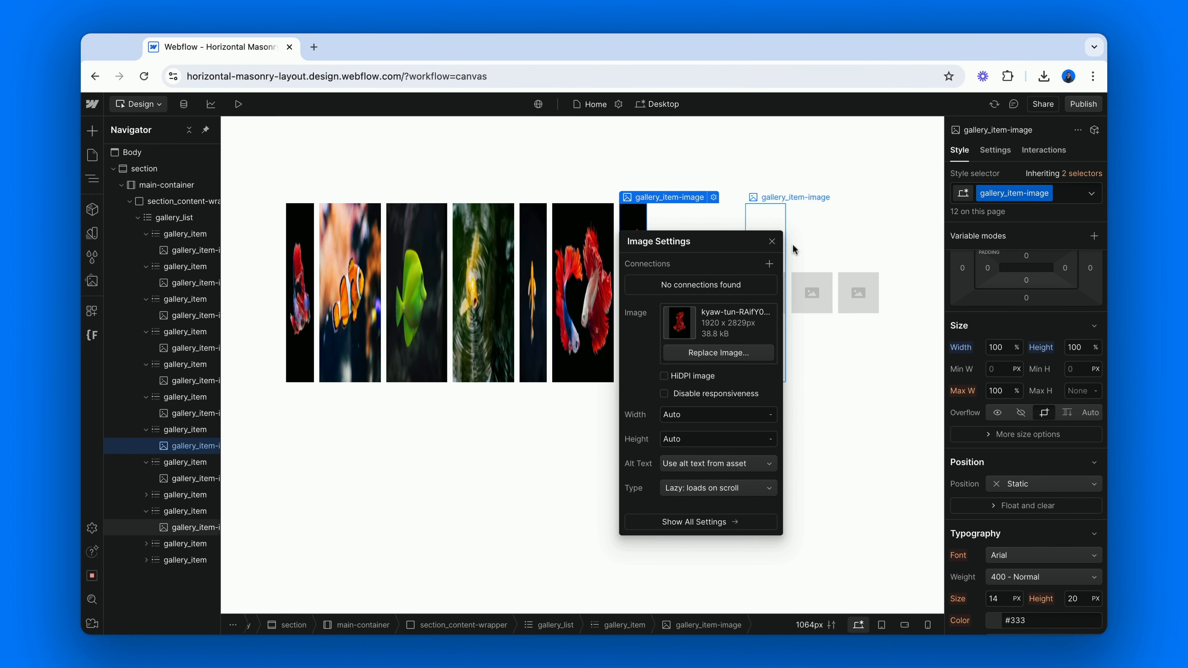
click(674, 286)
click(747, 197)
click(720, 354)
click(241, 403)
Replace the ninth and tenth gallery placeholders with the yellow seahorse and the red-and-white betta assets
click(682, 292)
click(722, 307)
click(790, 197)
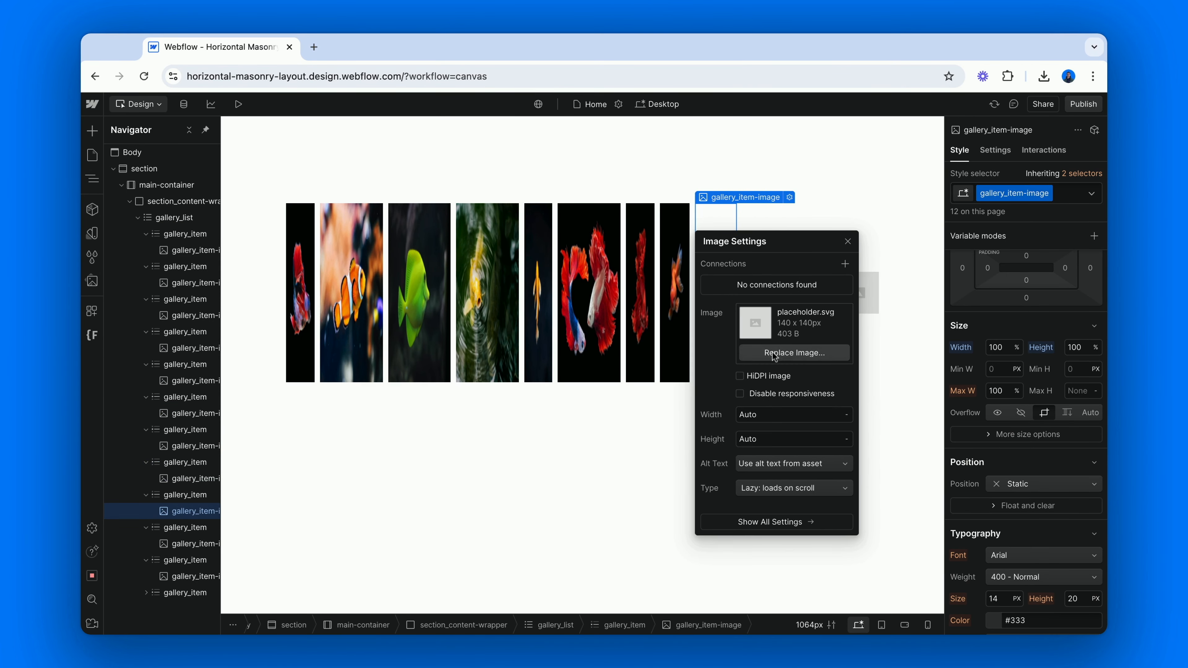
click(770, 354)
click(188, 281)
click(767, 313)
click(832, 197)
click(814, 354)
click(146, 302)
Replace the last two gallery placeholders with the fish on blue water and the orange-and-white koi assets
click(604, 293)
click(815, 299)
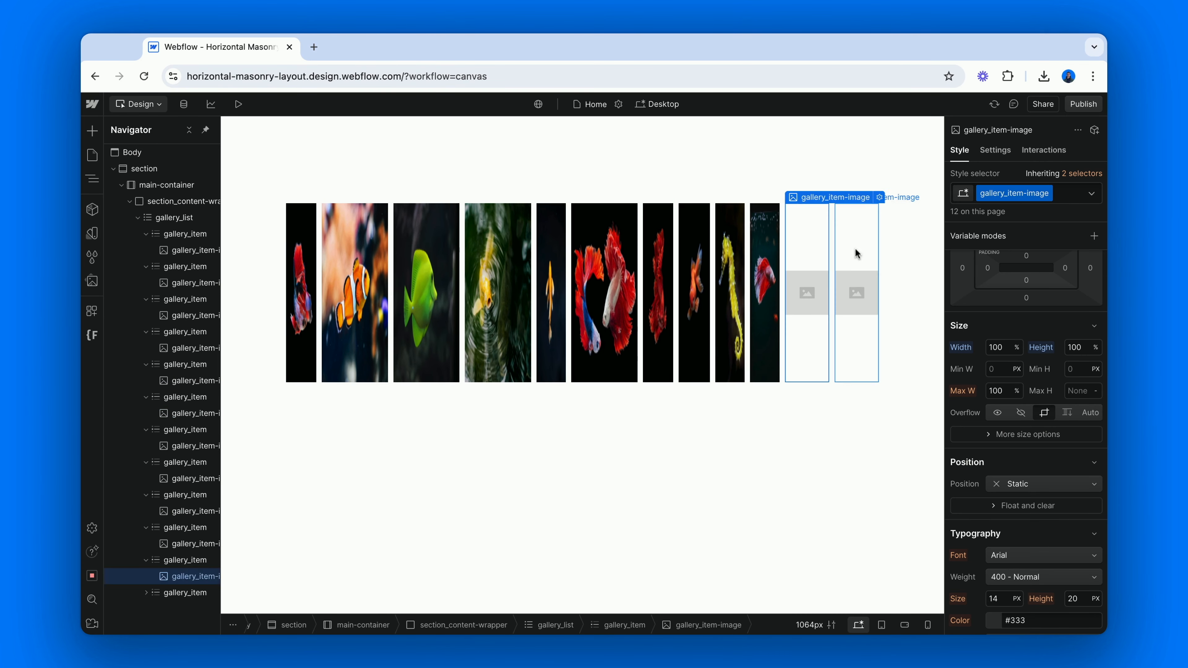
click(879, 197)
click(879, 352)
click(243, 218)
click(702, 285)
click(855, 283)
click(925, 197)
click(797, 353)
click(187, 285)
click(382, 172)
Narrow the canvas to 992px and set the gallery_list flex direction to wrap its children downward
drag(221, 305, 224, 306)
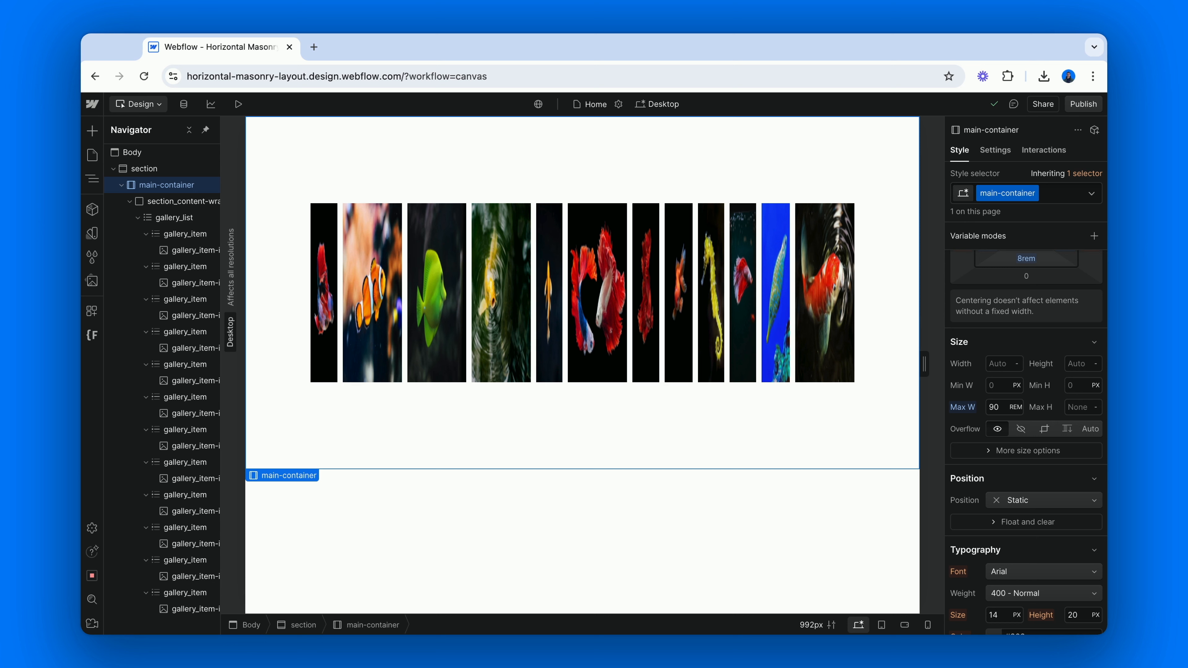
click(180, 219)
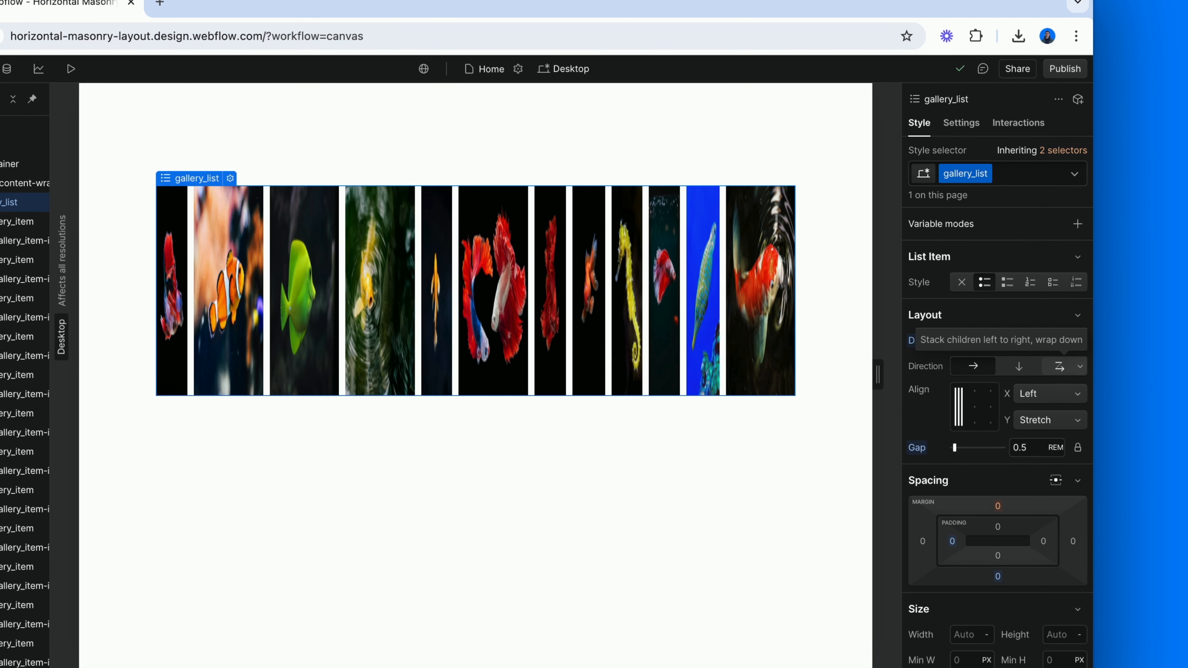
click(1059, 366)
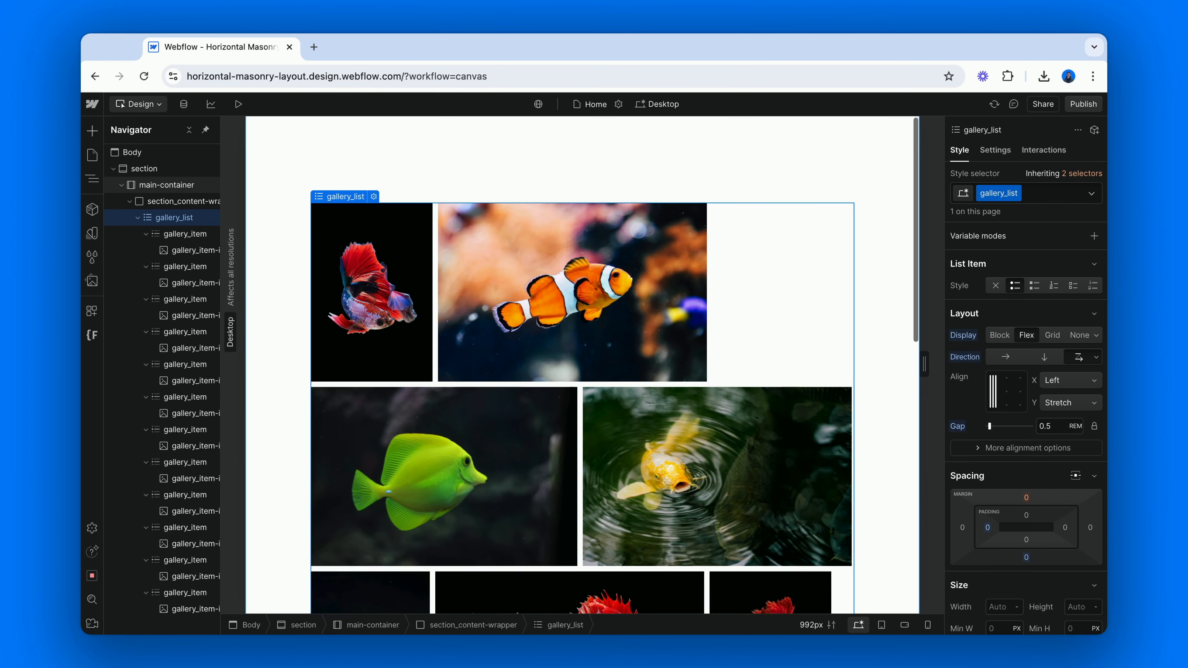
Examine how the gallery images fill each wrapped row, from the first row to the last
scroll(476, 374, down, 2)
scroll(582, 365, down, 5)
scroll(582, 365, down, 5)
scroll(582, 365, down, 3)
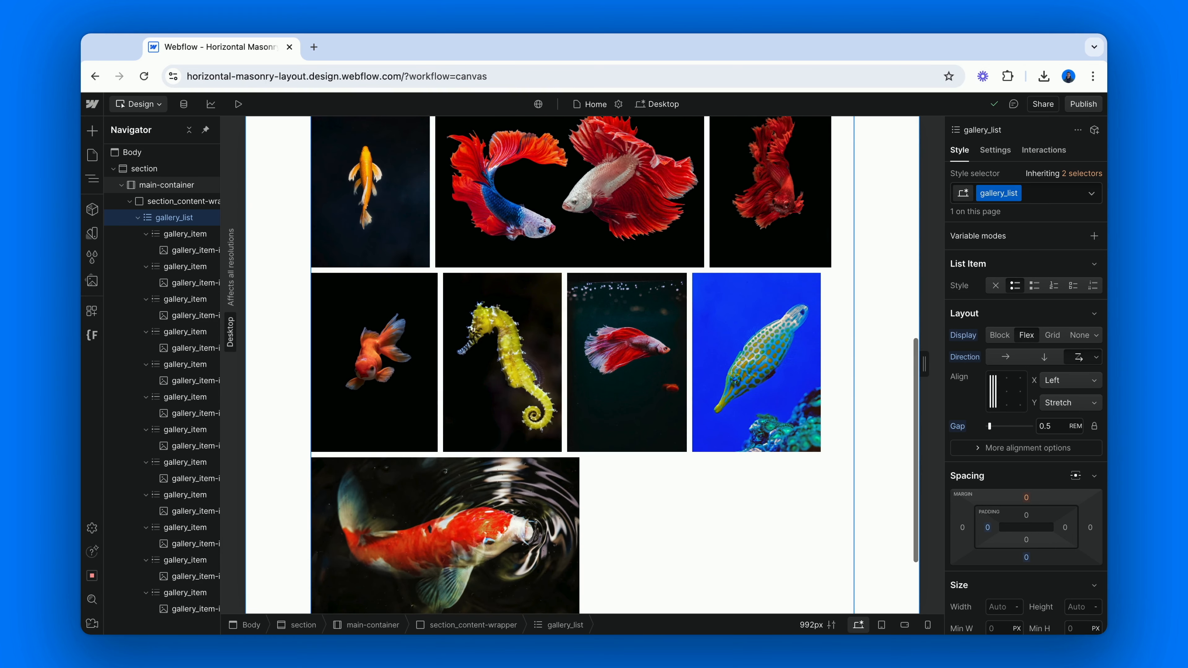
scroll(582, 365, up, 4)
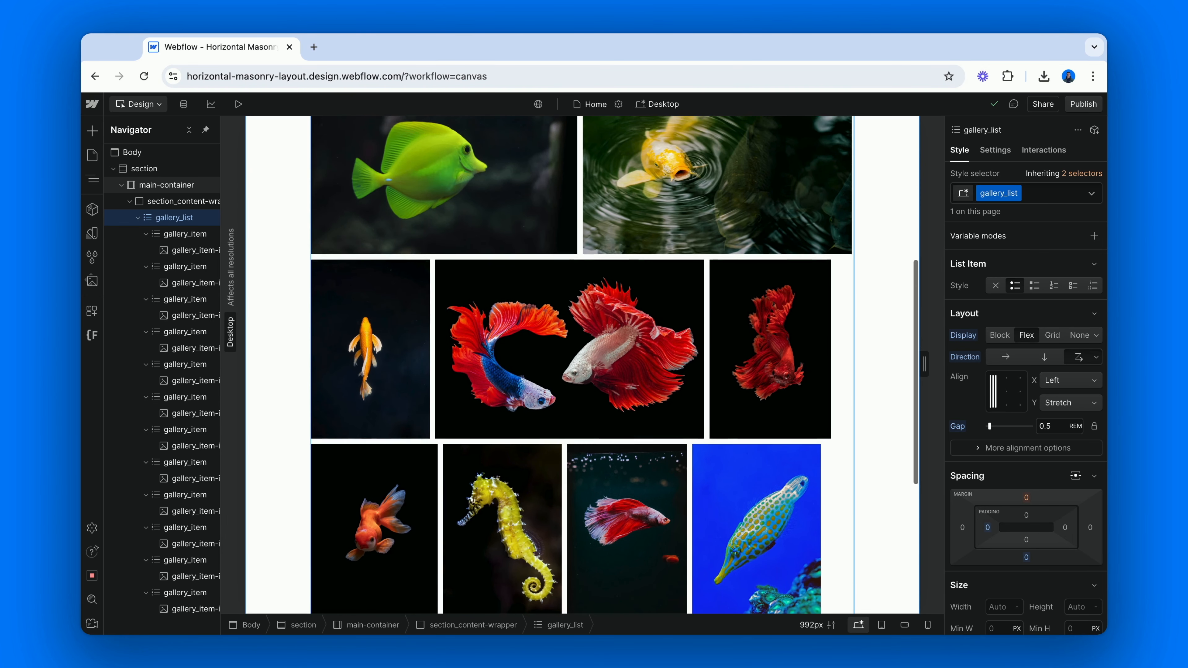
scroll(582, 365, up, 3)
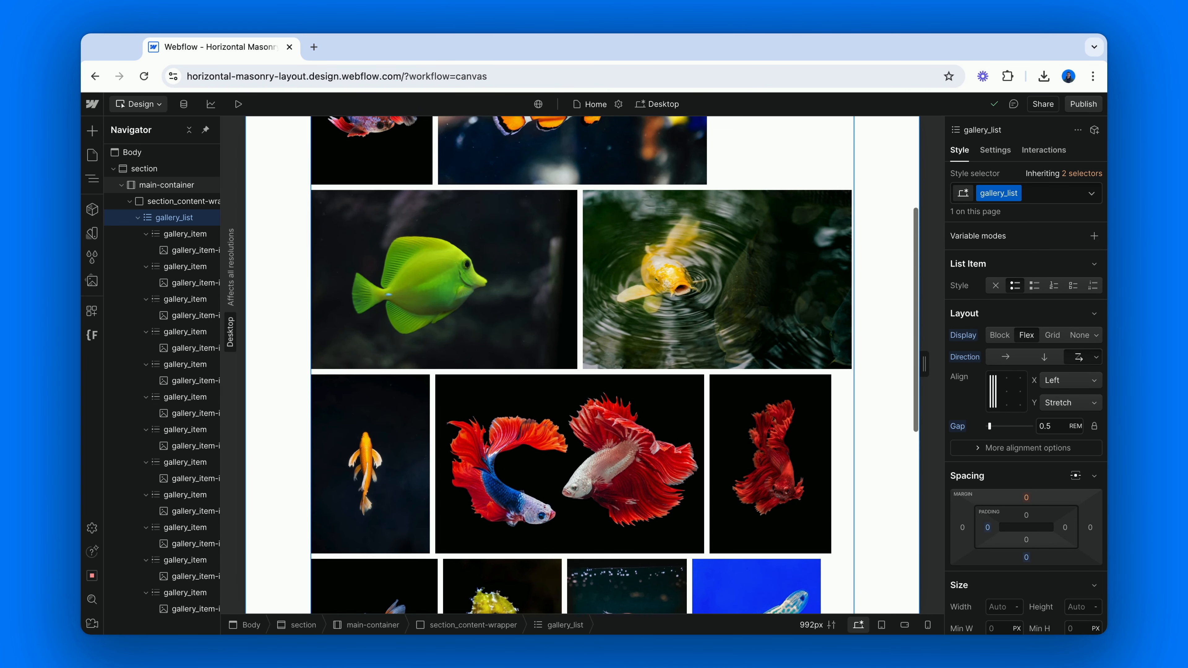
scroll(582, 365, up, 5)
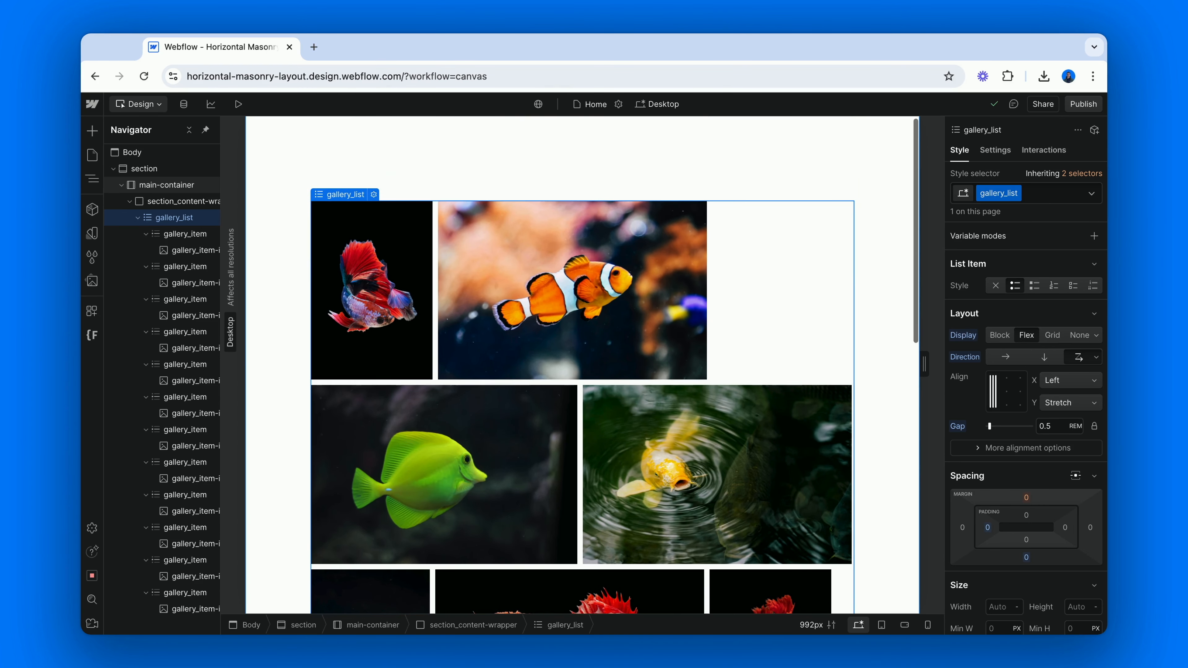
scroll(581, 365, down, 5)
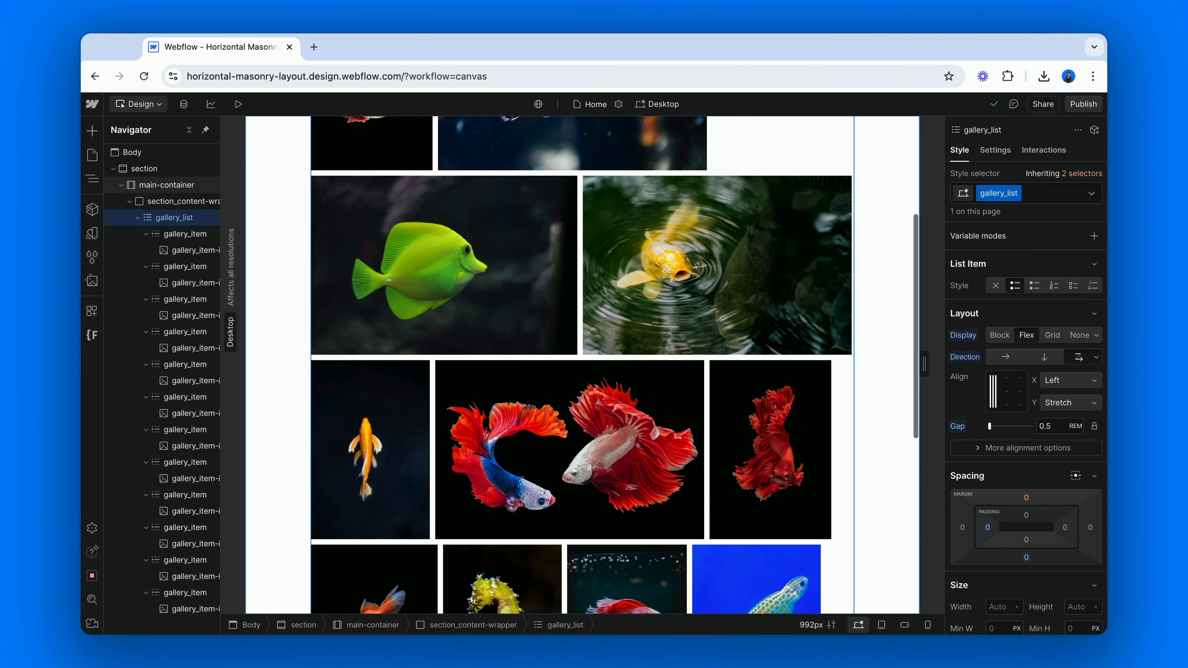
scroll(582, 365, down, 6)
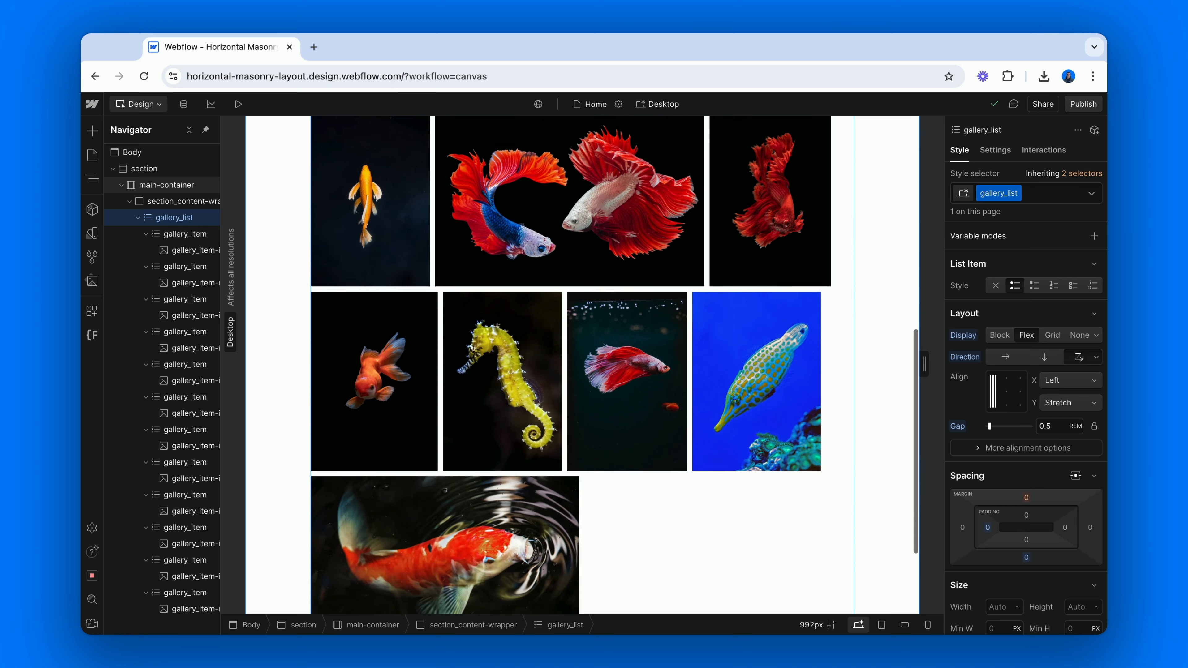
scroll(582, 365, down, 3)
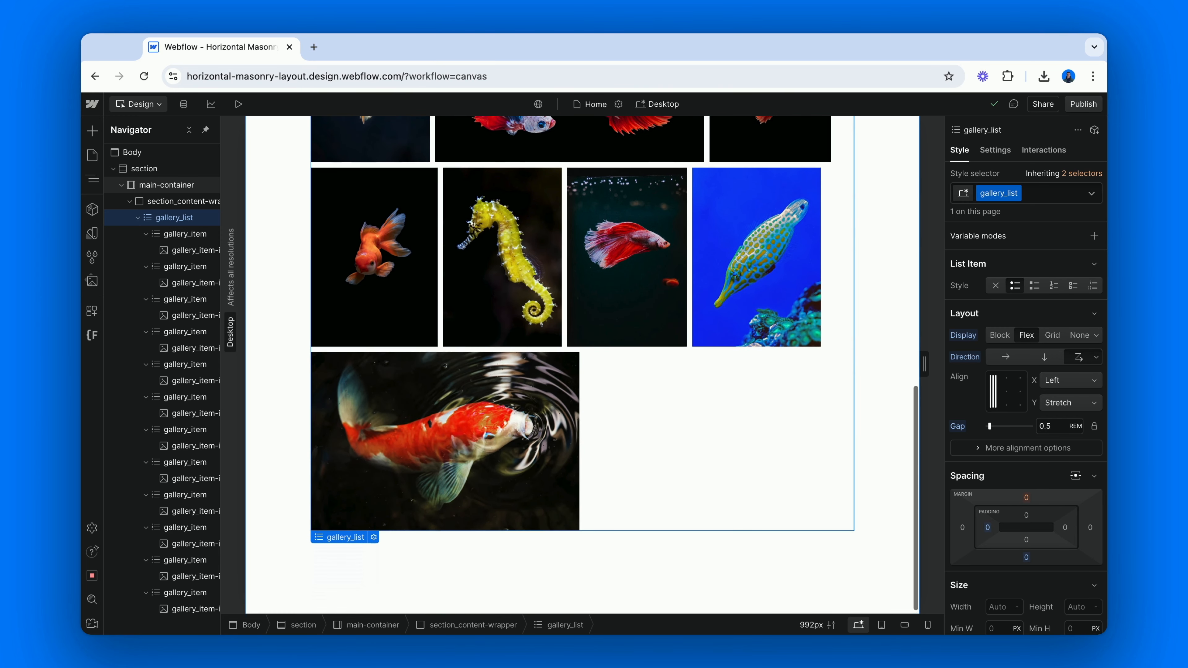
scroll(582, 365, up, 6)
scroll(582, 365, up, 9)
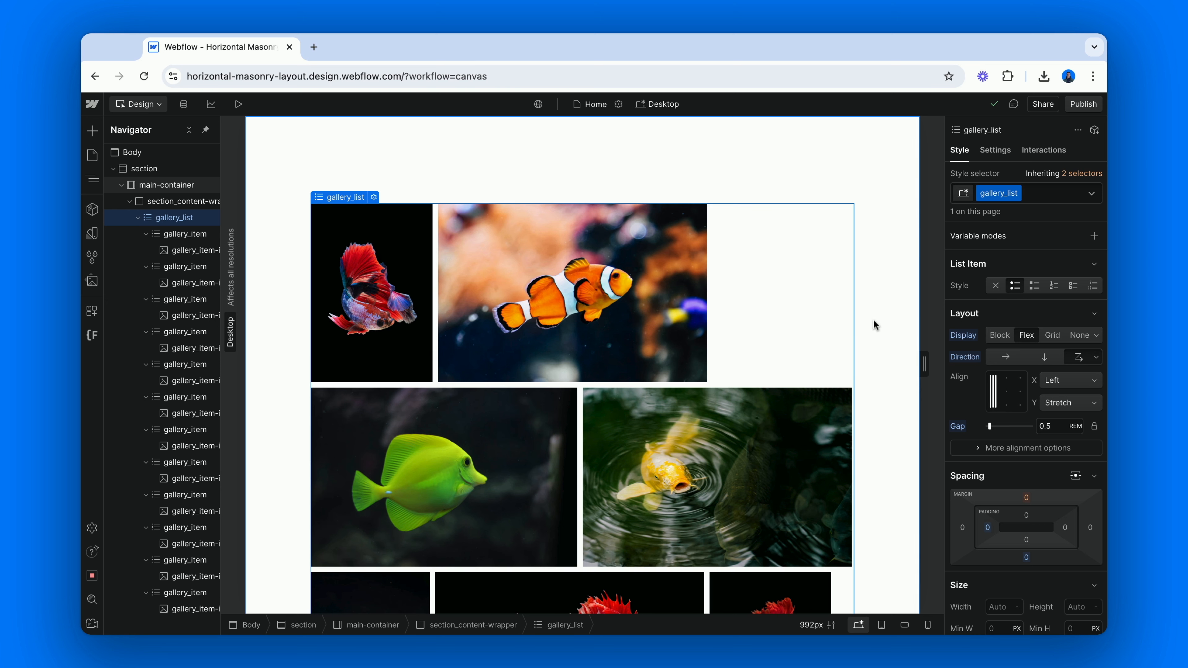
Give the gallery_item class custom flex child sizing with Grow set to 1
click(186, 236)
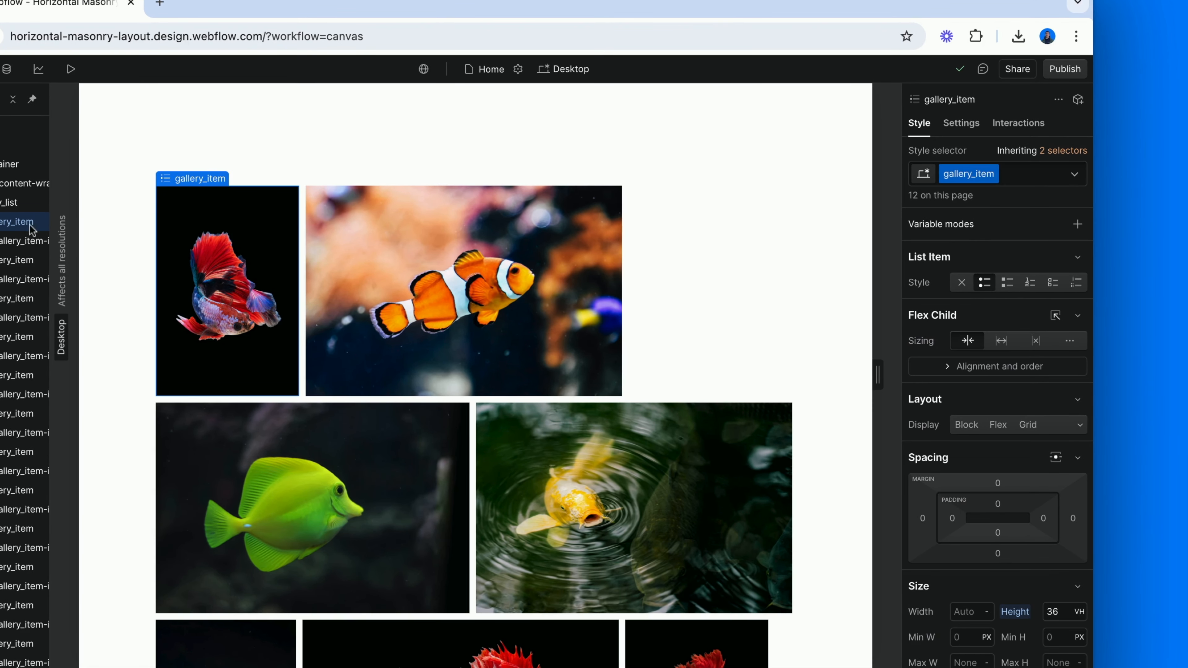
scroll(910, 336, down, 1)
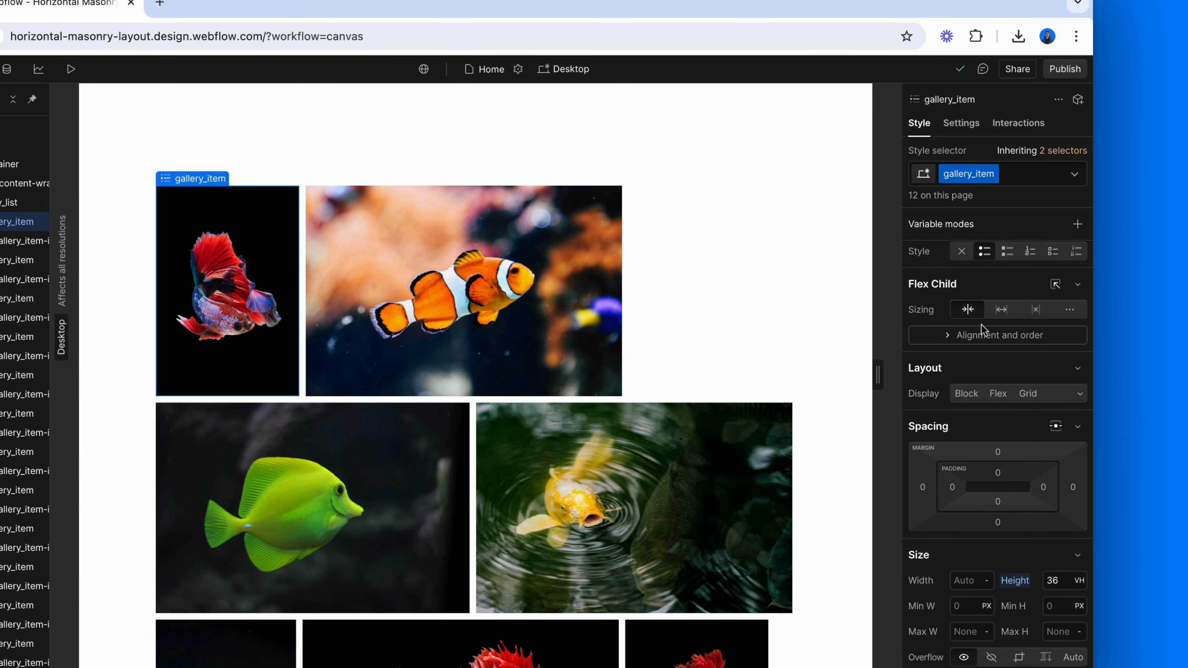
click(1069, 309)
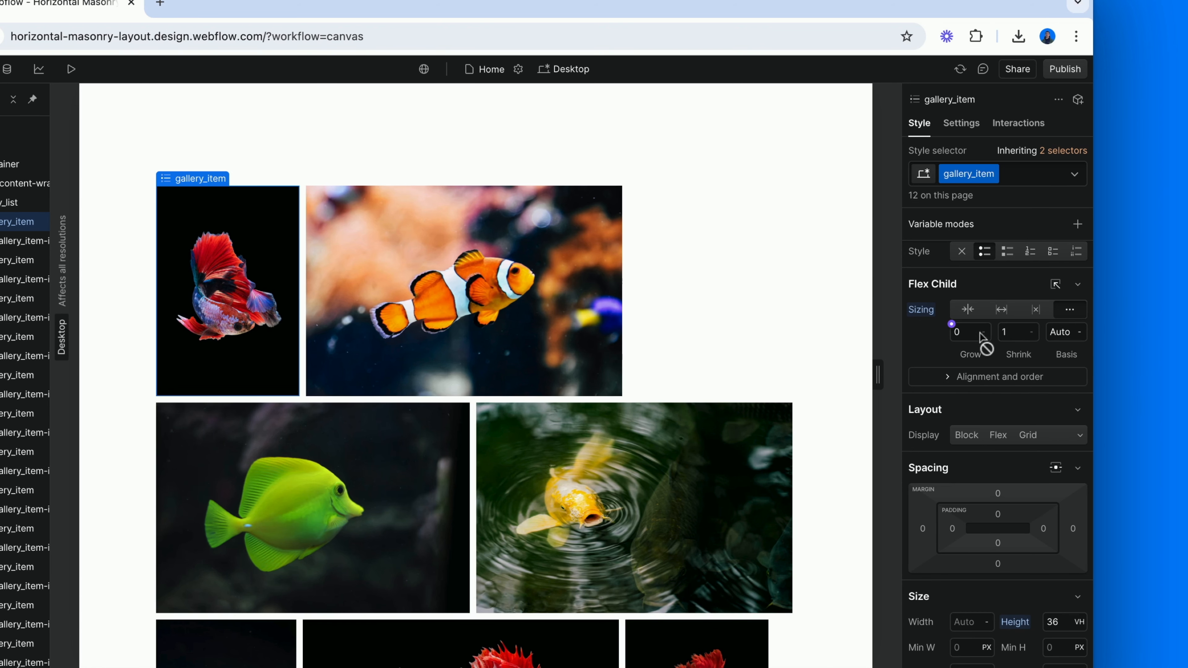
click(970, 334)
key(Return)
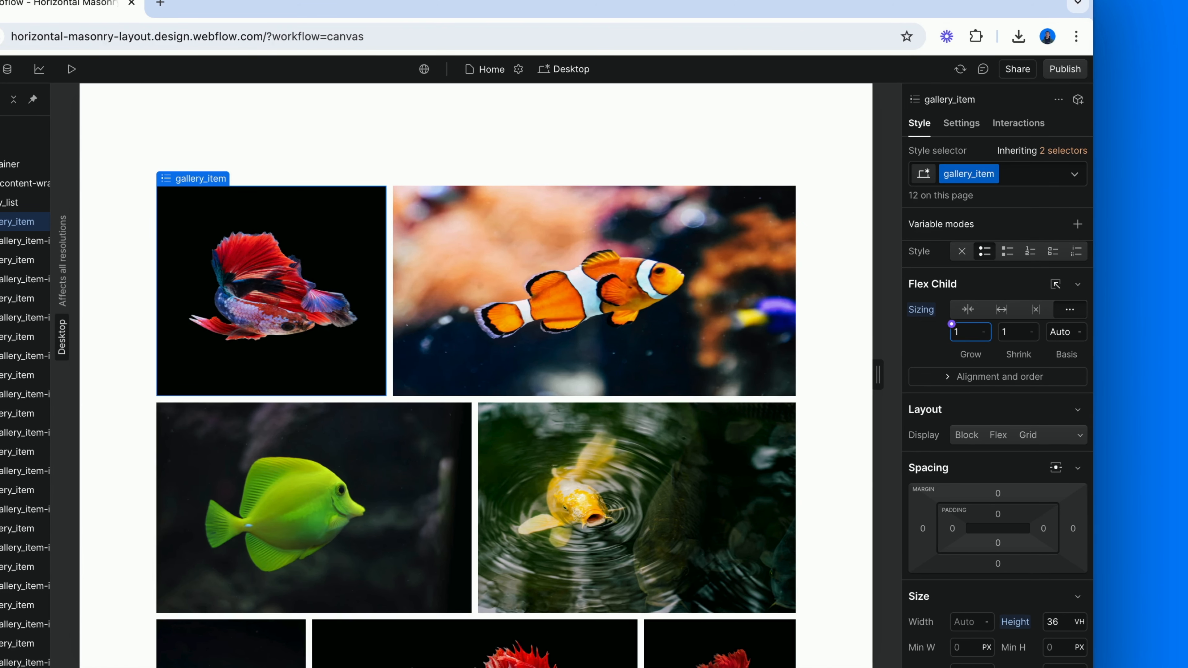
Examine how the growing gallery items fill each row and whether their images look stretched, from the first row to the last
scroll(833, 345, down, 2)
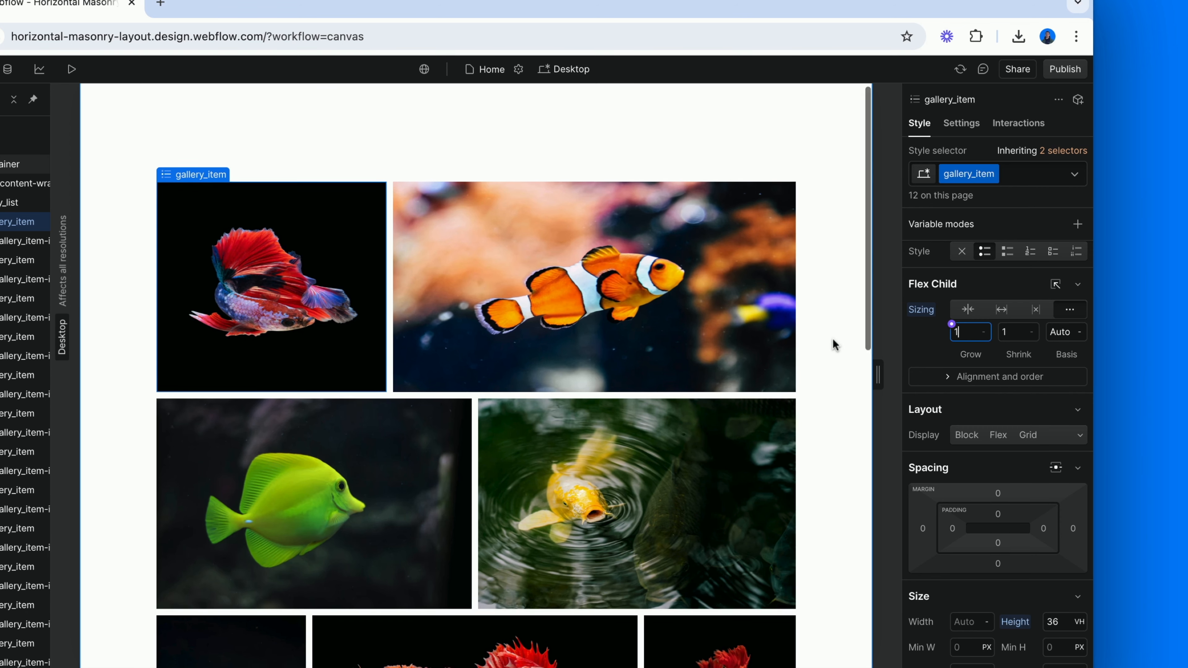
scroll(832, 345, down, 10)
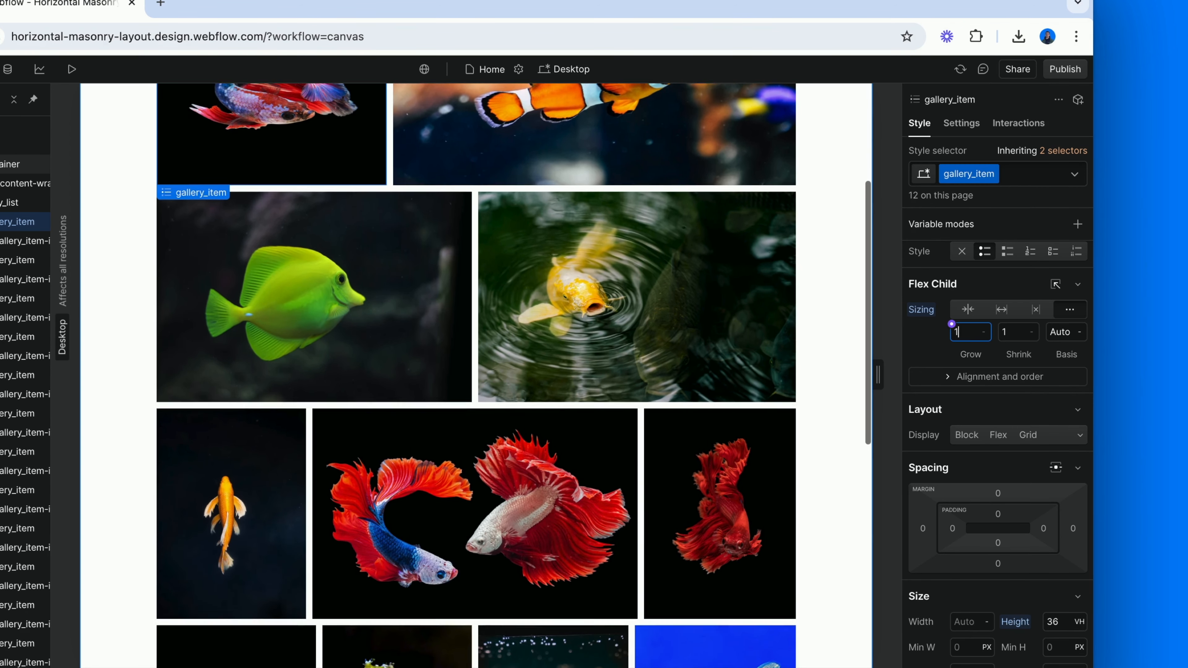
scroll(832, 345, down, 15)
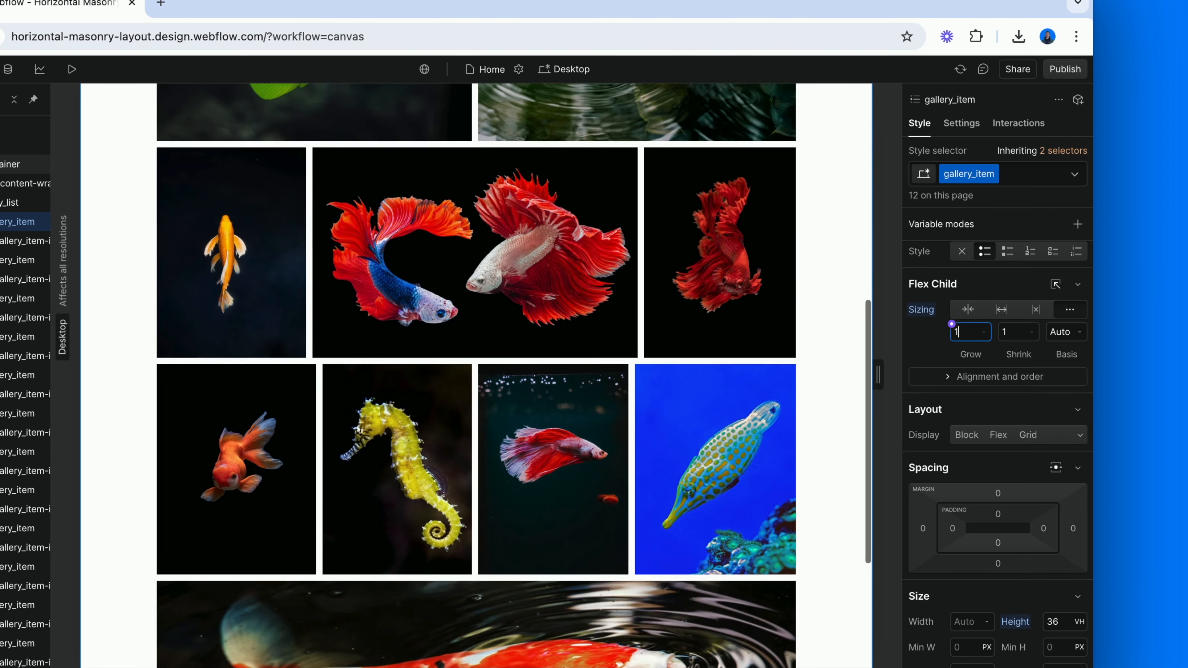
scroll(833, 345, down, 6)
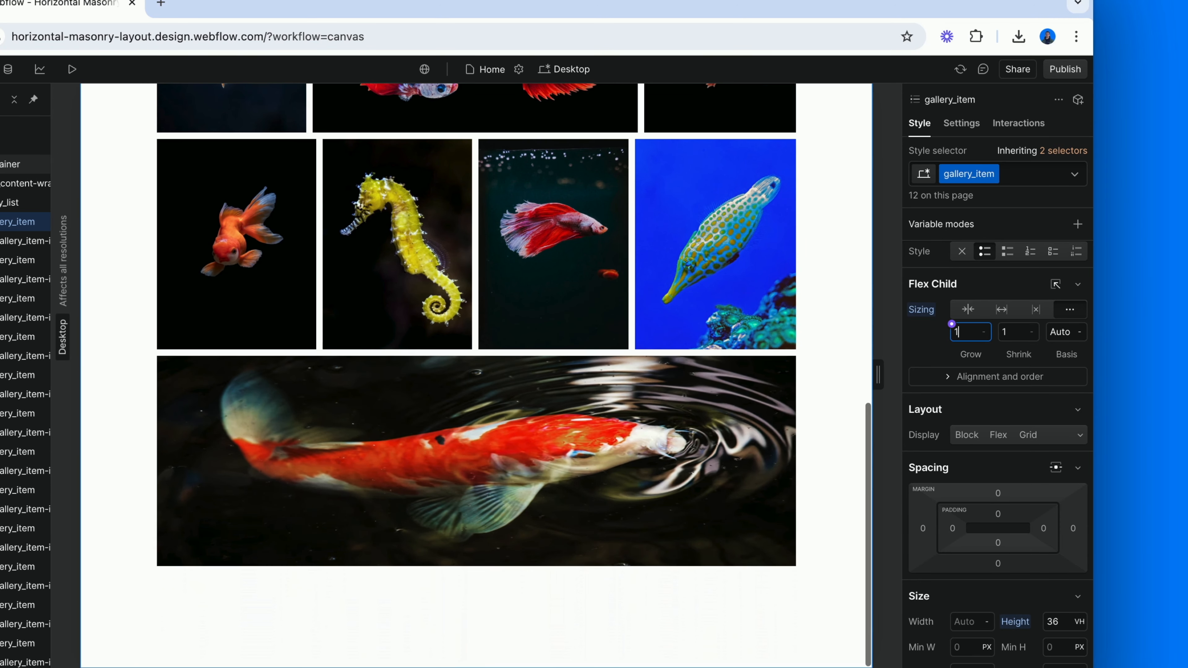
scroll(832, 345, up, 10)
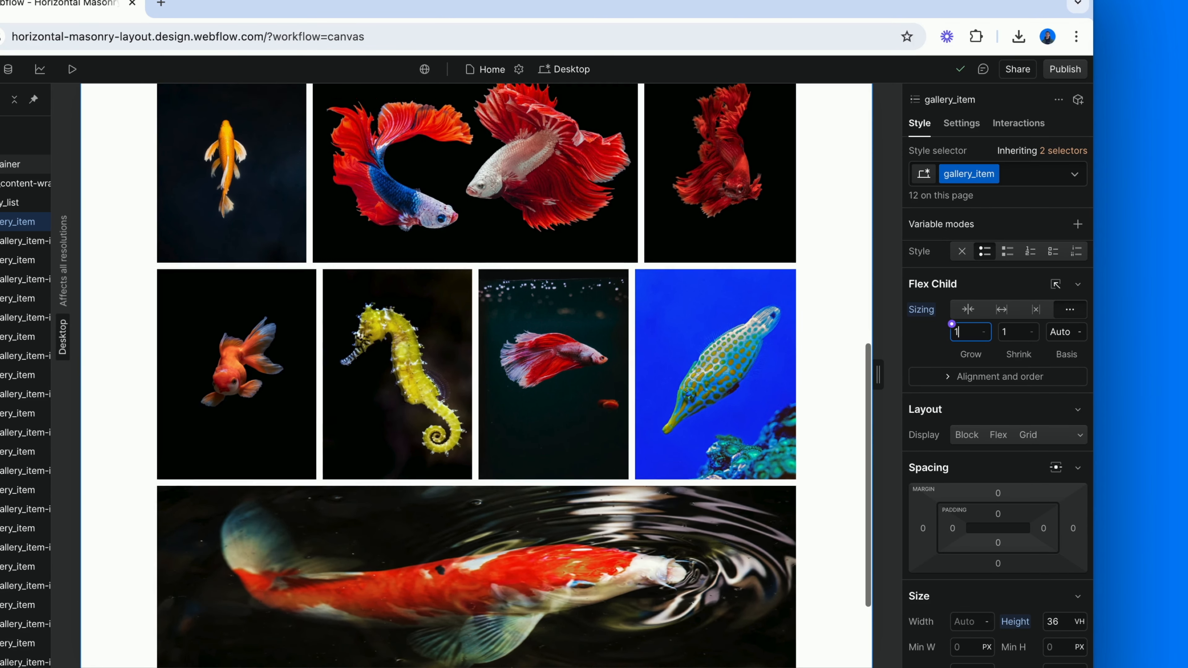
scroll(833, 345, up, 7)
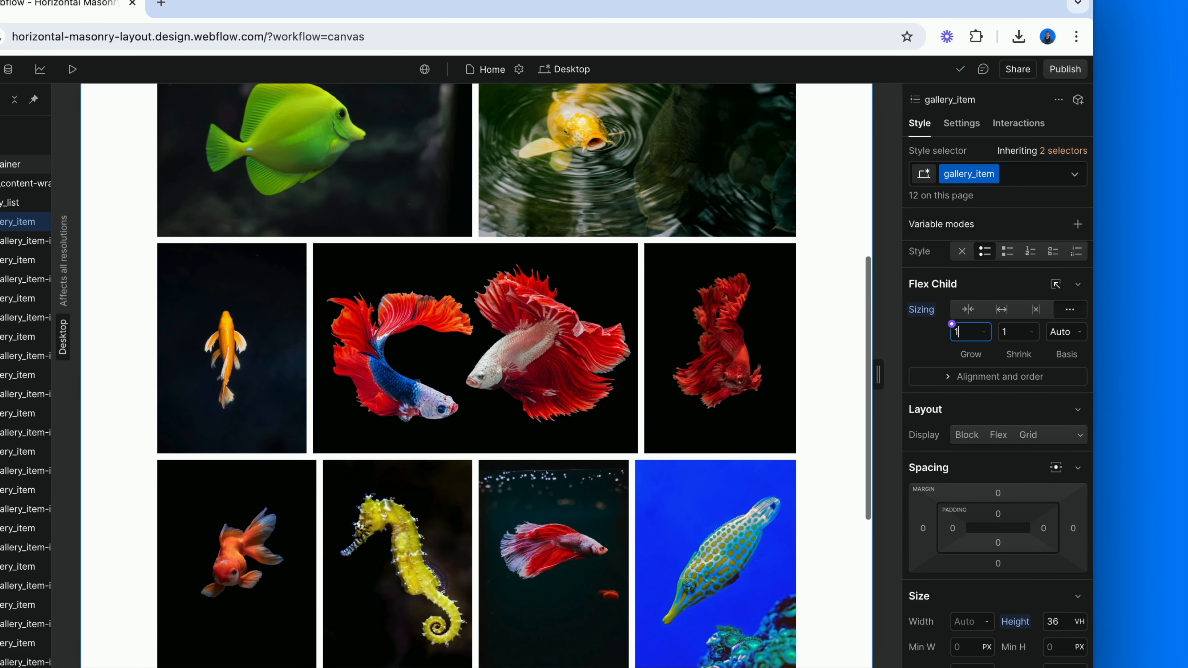
scroll(833, 345, up, 8)
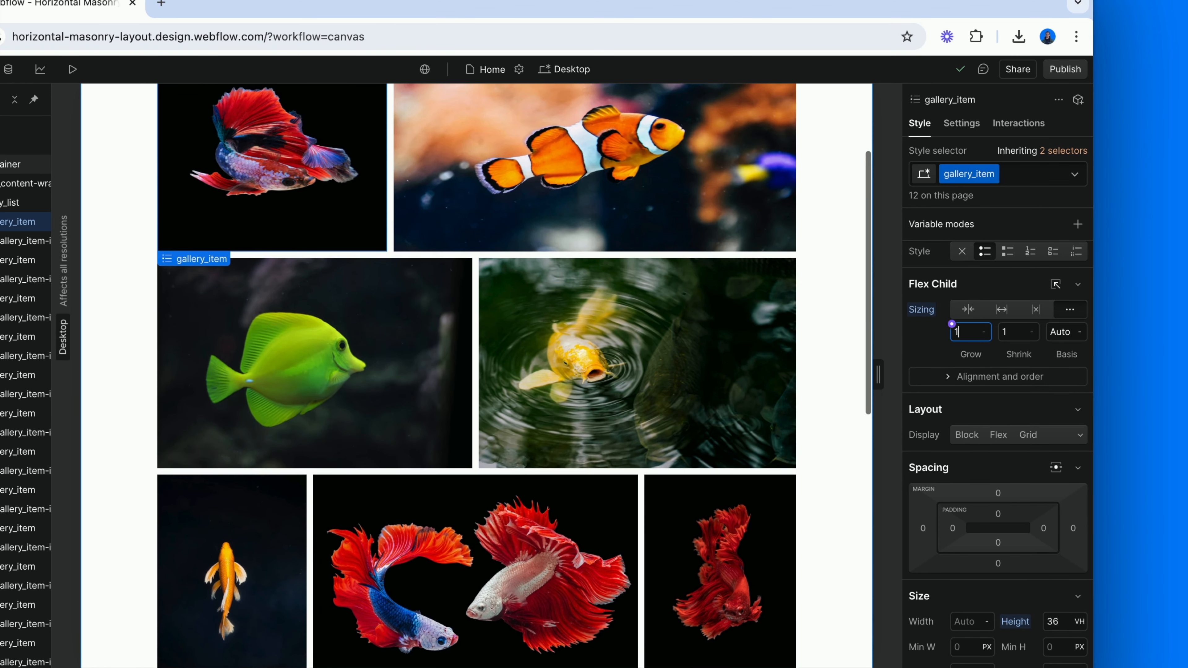
scroll(832, 345, up, 7)
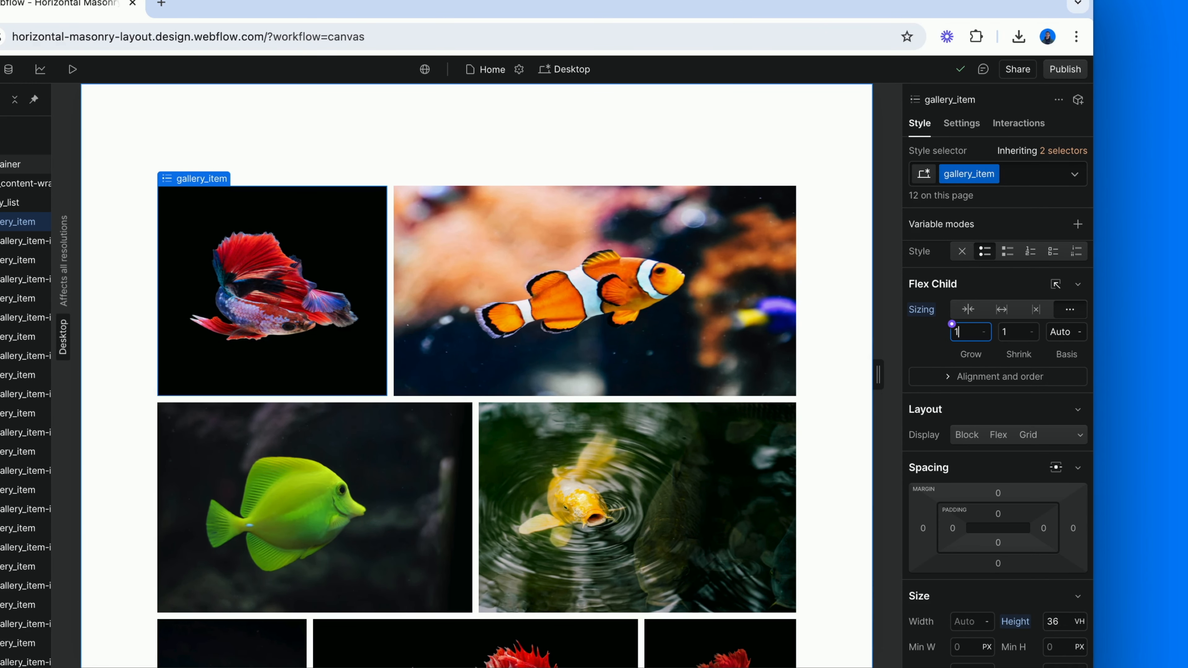
scroll(833, 345, down, 10)
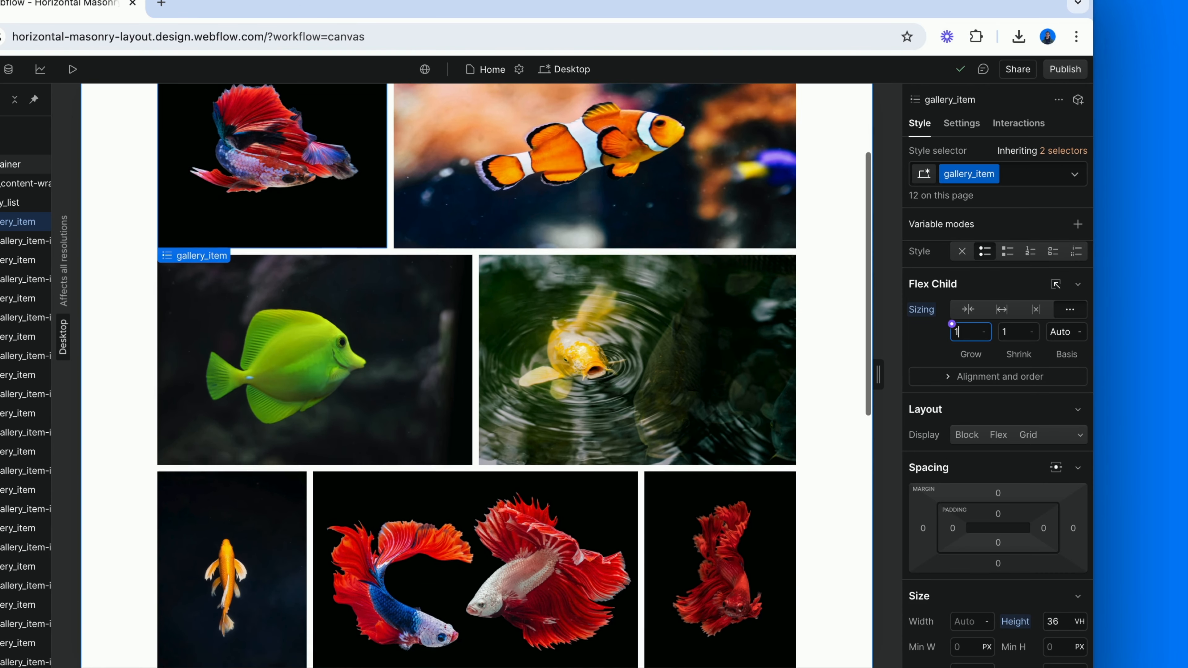
scroll(832, 345, down, 14)
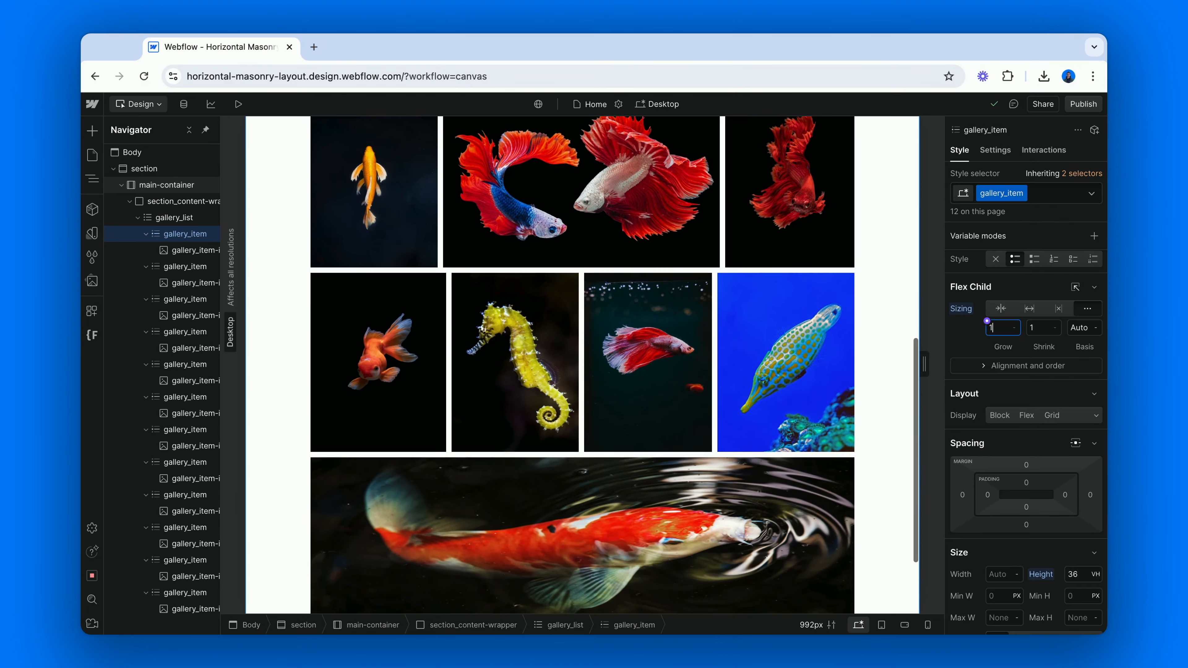
scroll(583, 366, down, 3)
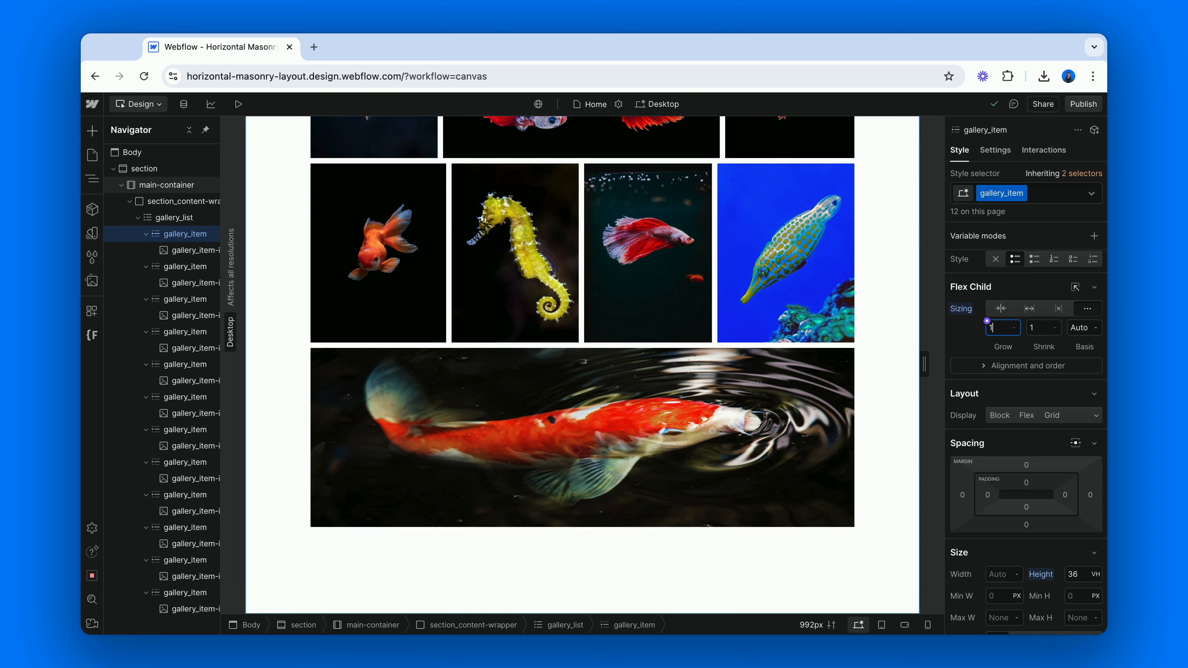
scroll(582, 365, up, 3)
scroll(582, 365, up, 3)
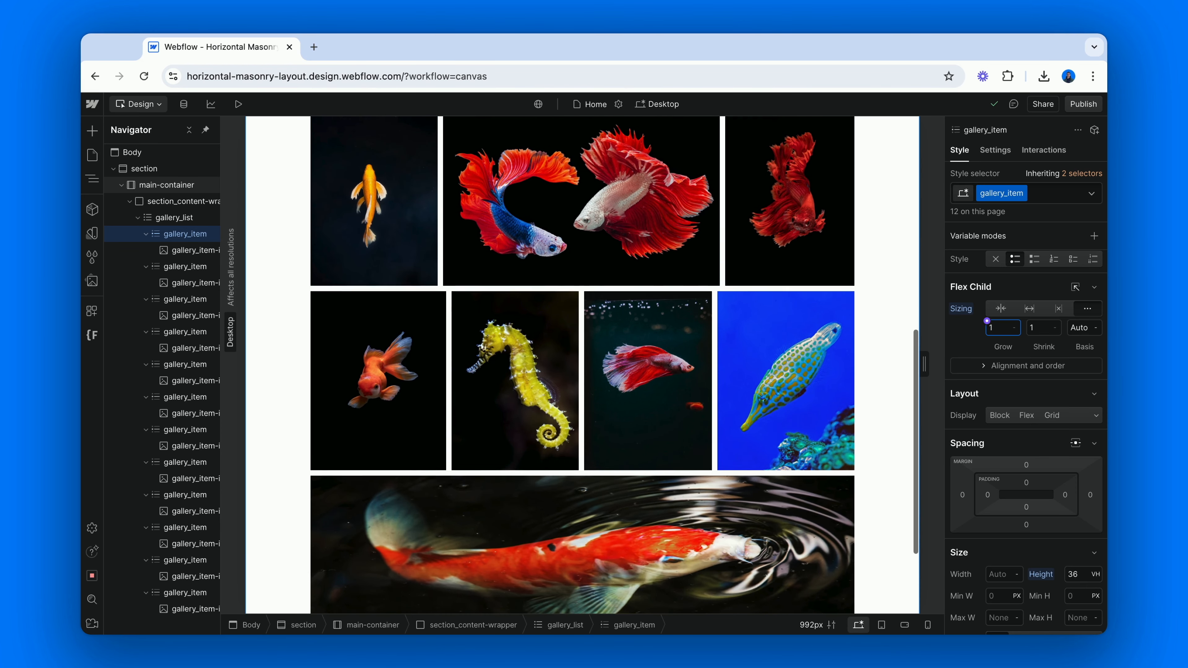
scroll(582, 365, up, 4)
scroll(582, 365, up, 5)
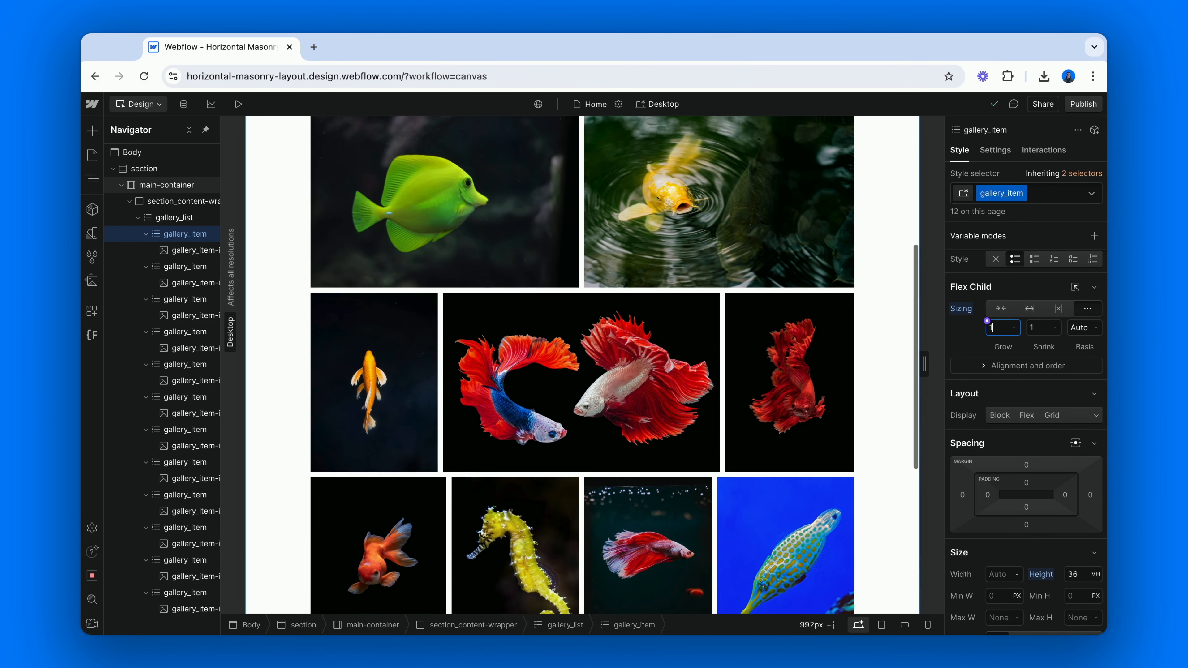
scroll(582, 365, up, 4)
scroll(583, 365, up, 2)
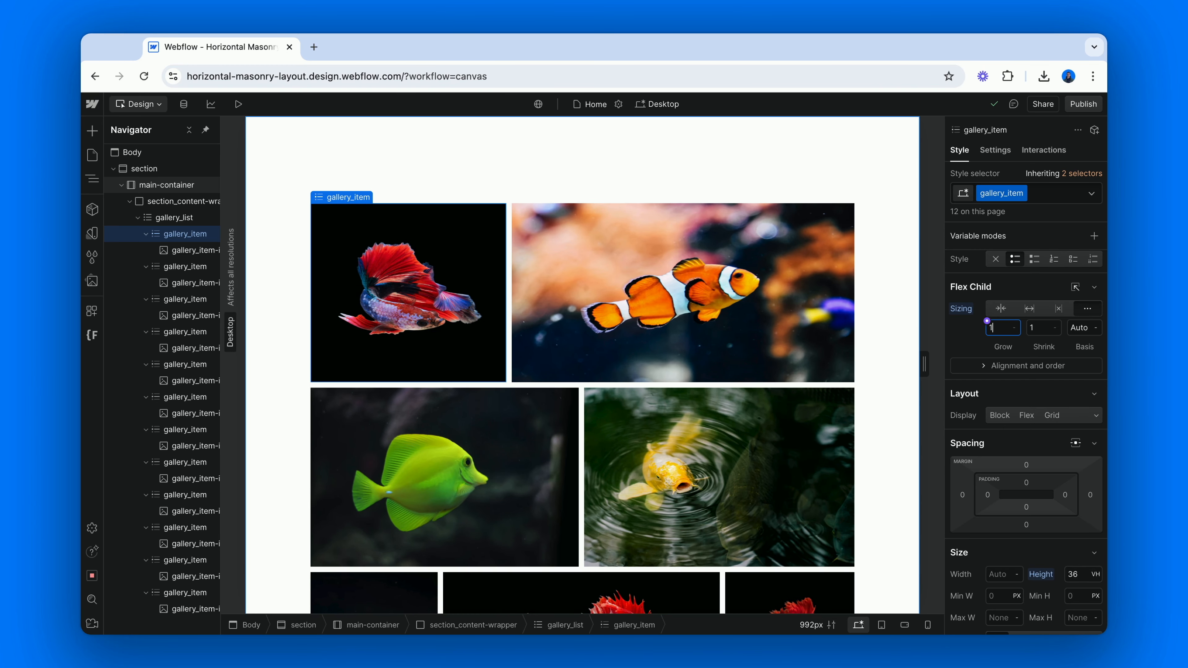
Set the fit of the gallery_item-image class to Cover
click(452, 329)
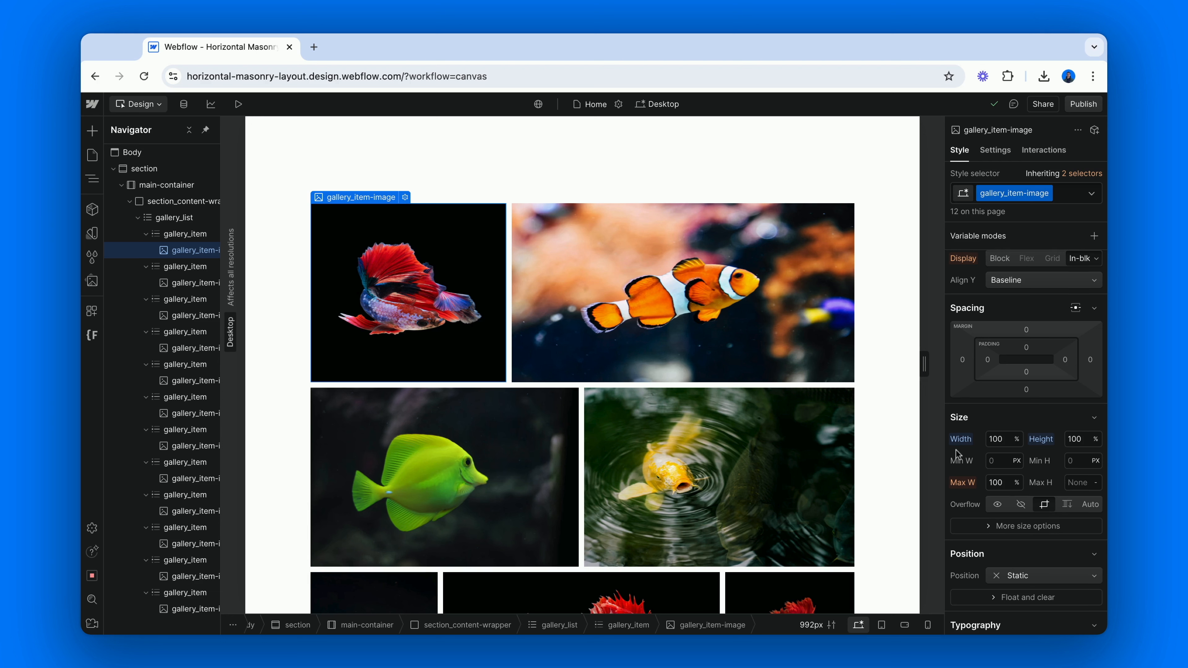
scroll(956, 453, down, 3)
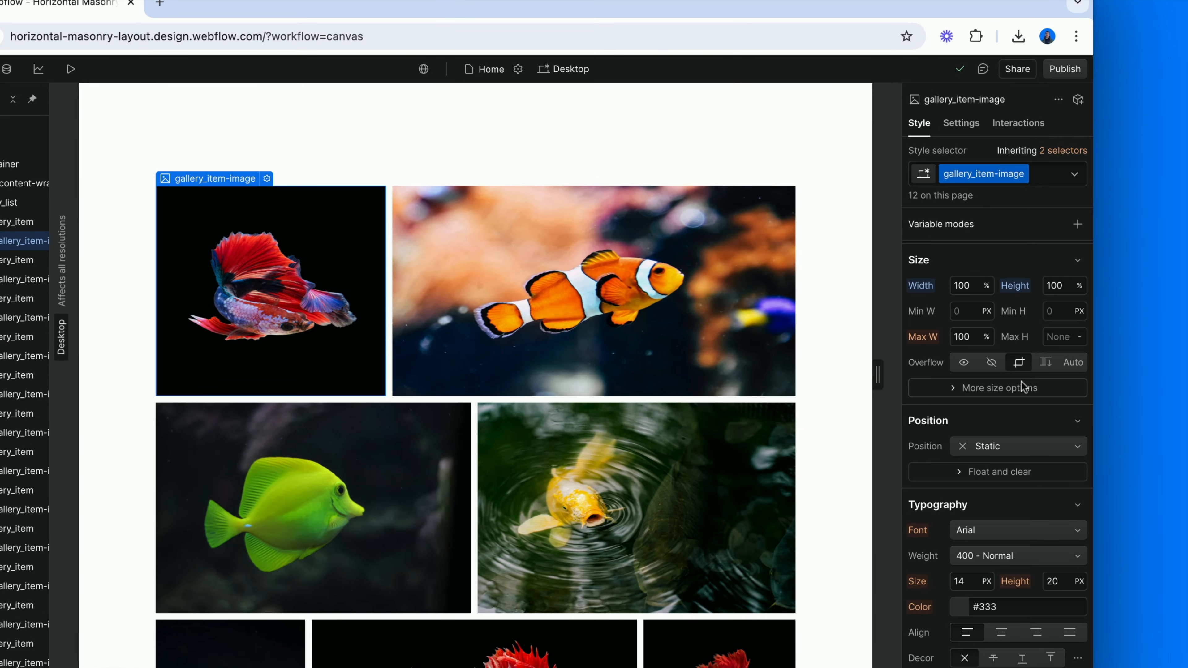
click(1037, 379)
click(964, 466)
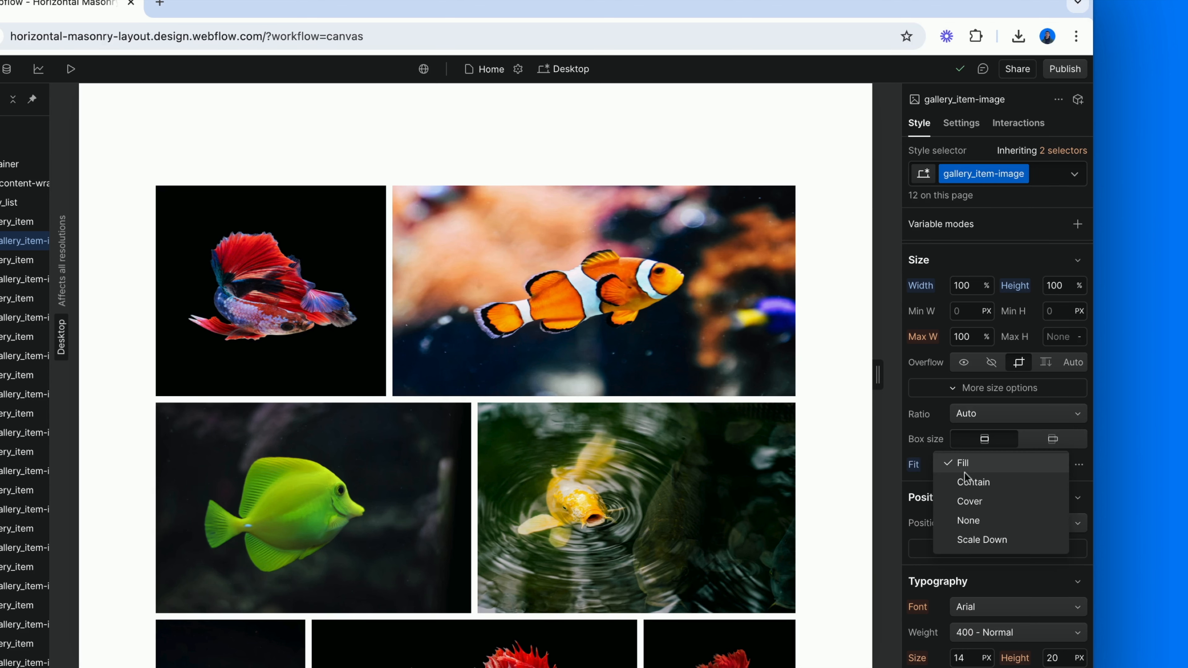
click(967, 503)
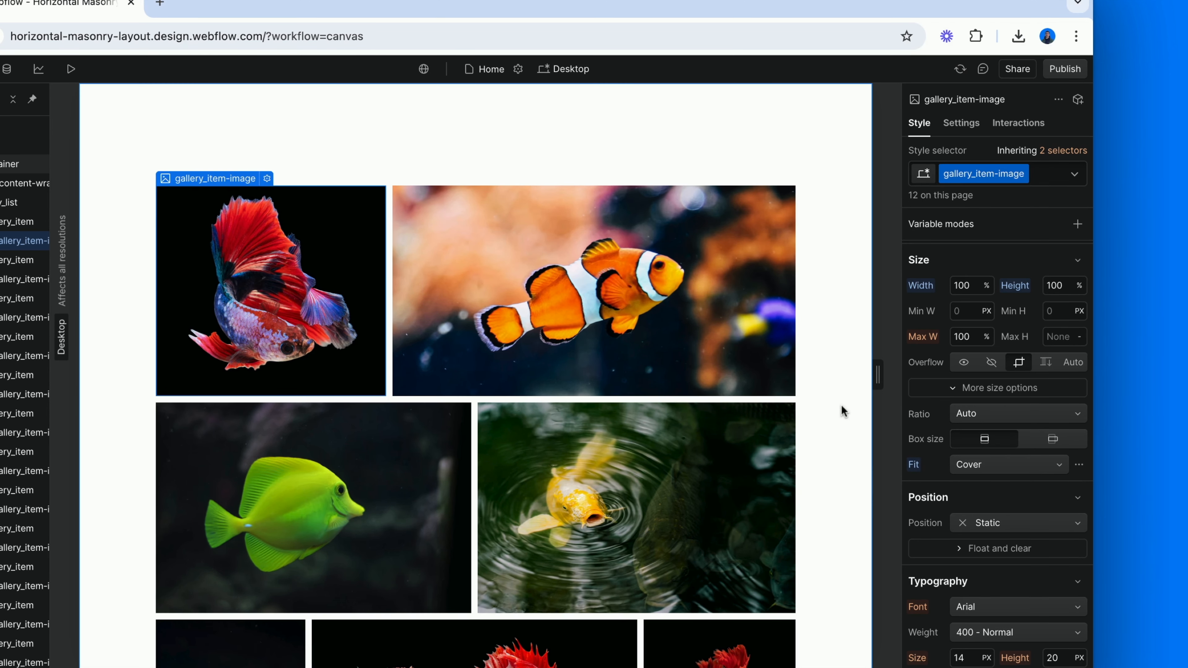
Examine the image proportions and cropping in every gallery row, and check the position options for the image fit
scroll(842, 412, down, 3)
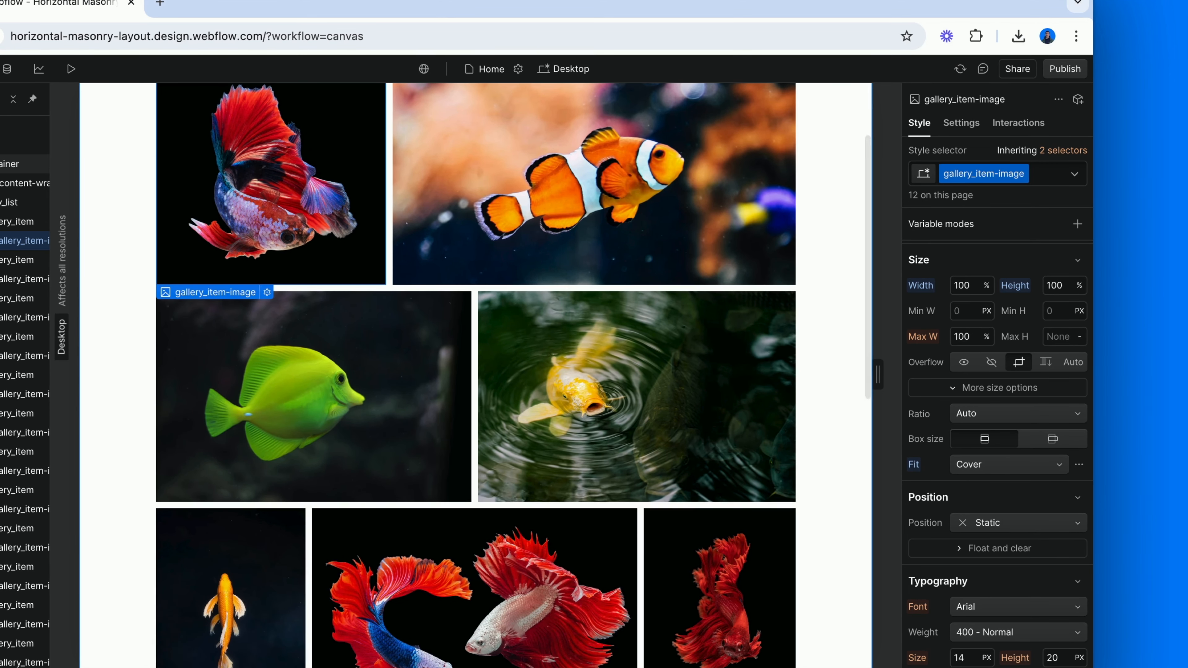
scroll(476, 375, down, 6)
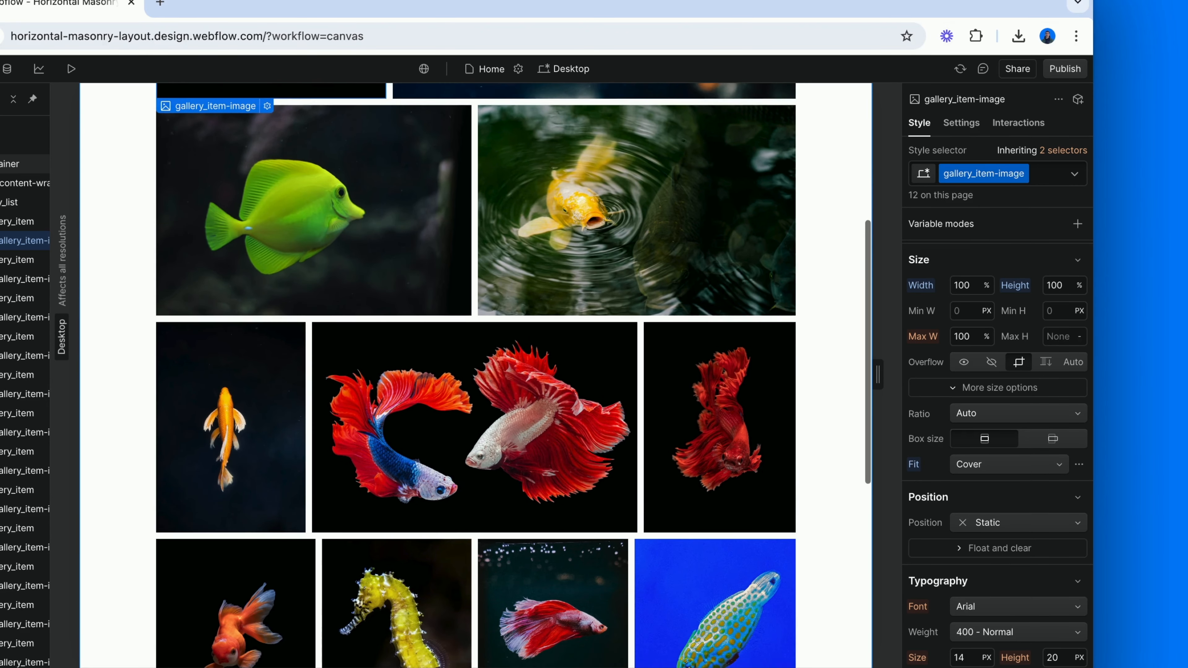
scroll(476, 375, down, 7)
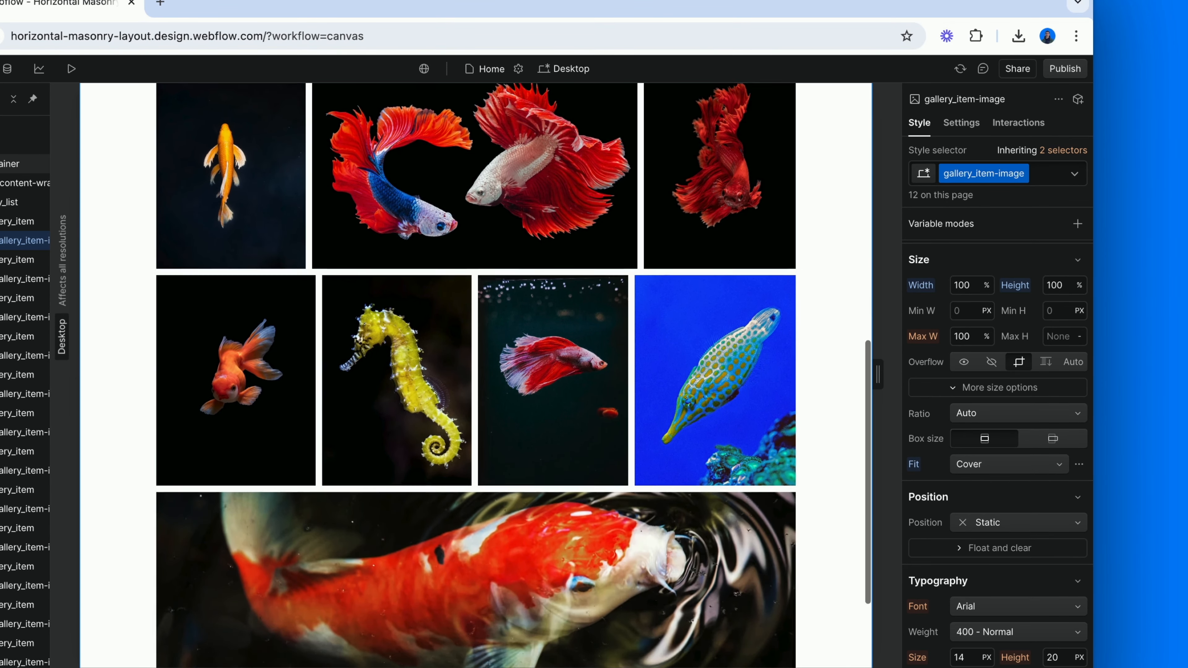
scroll(476, 375, up, 4)
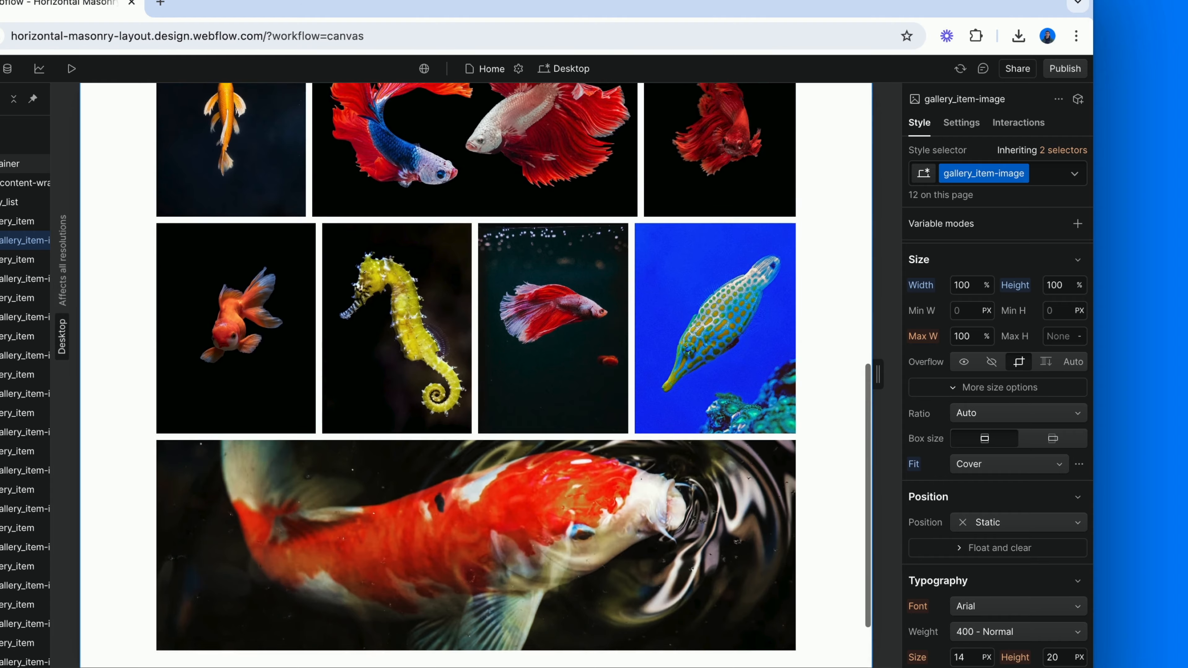
scroll(476, 375, up, 8)
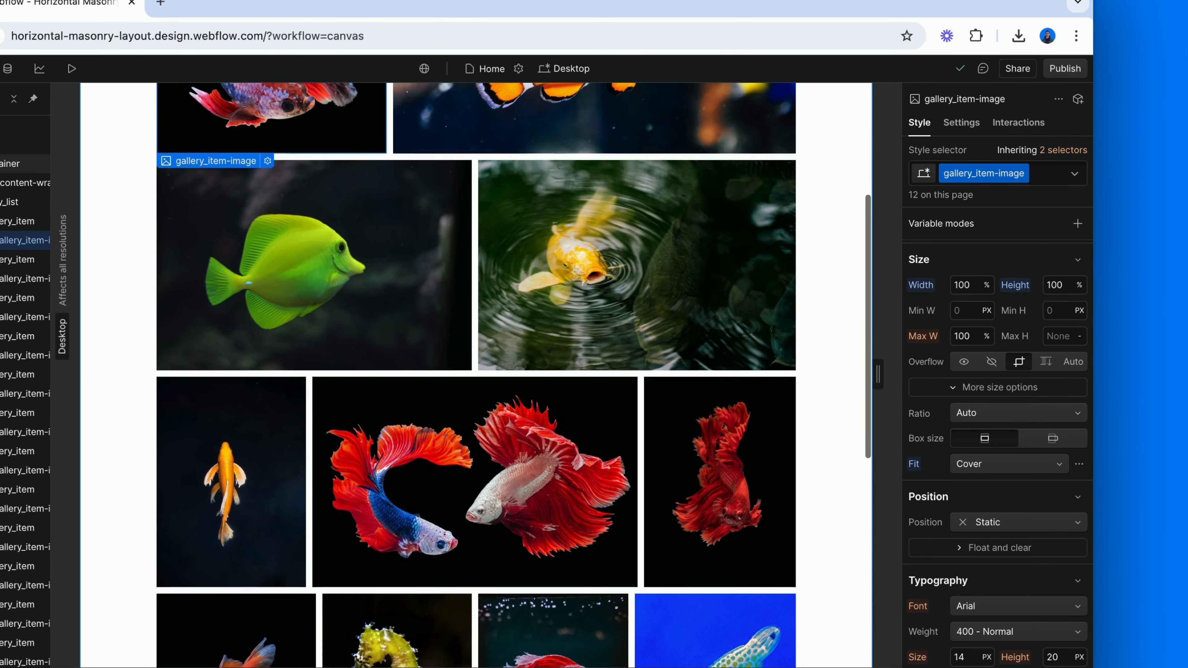
scroll(475, 375, up, 3)
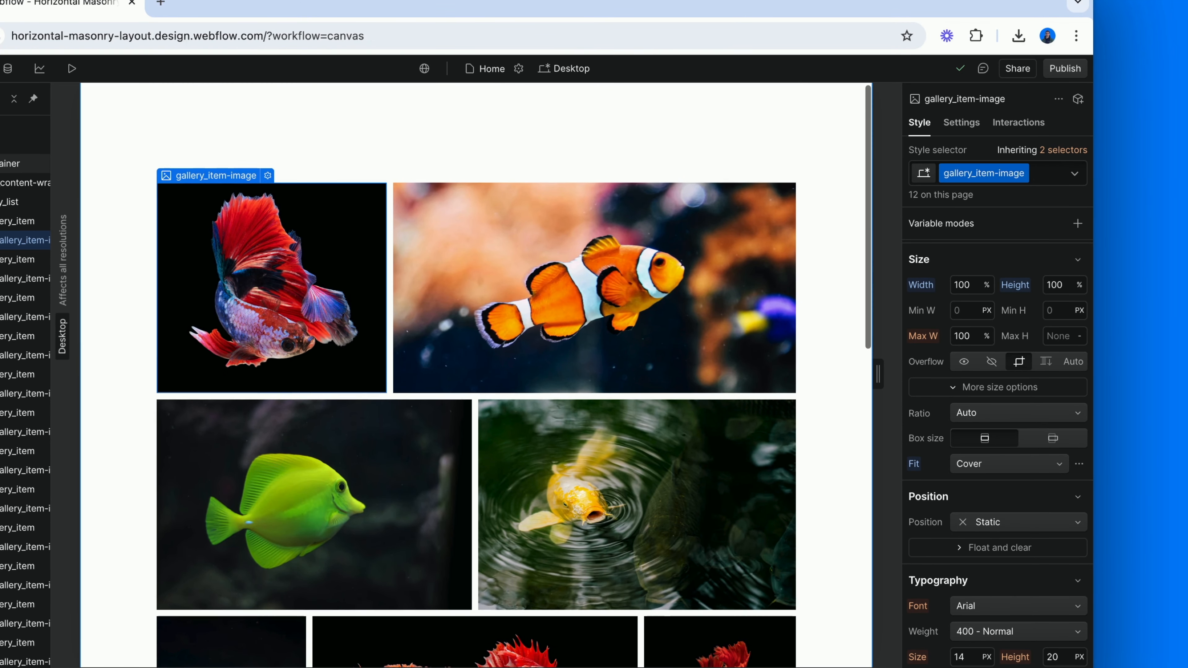
click(1082, 463)
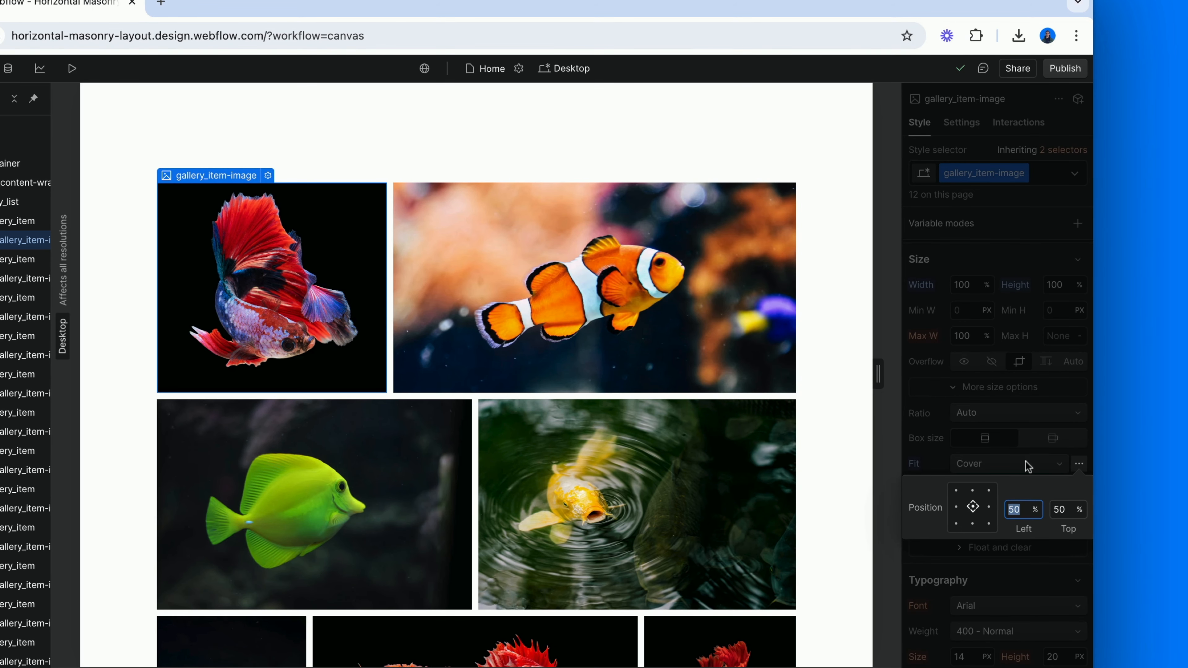
click(1067, 461)
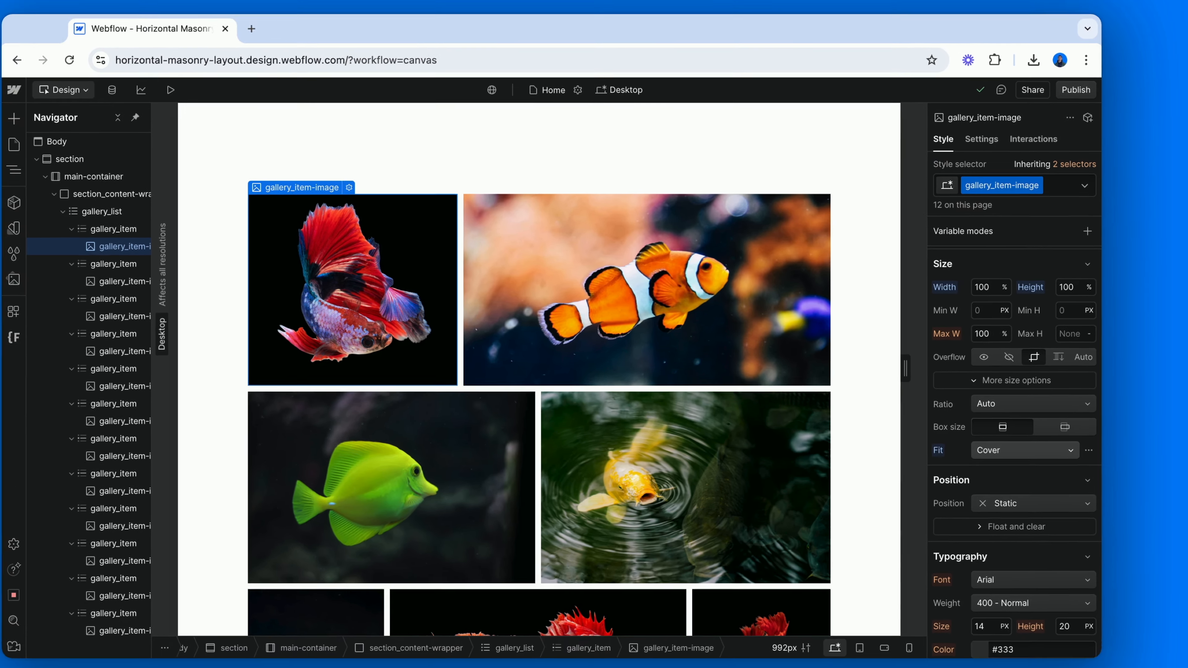
scroll(831, 469, down, 3)
scroll(884, 445, down, 8)
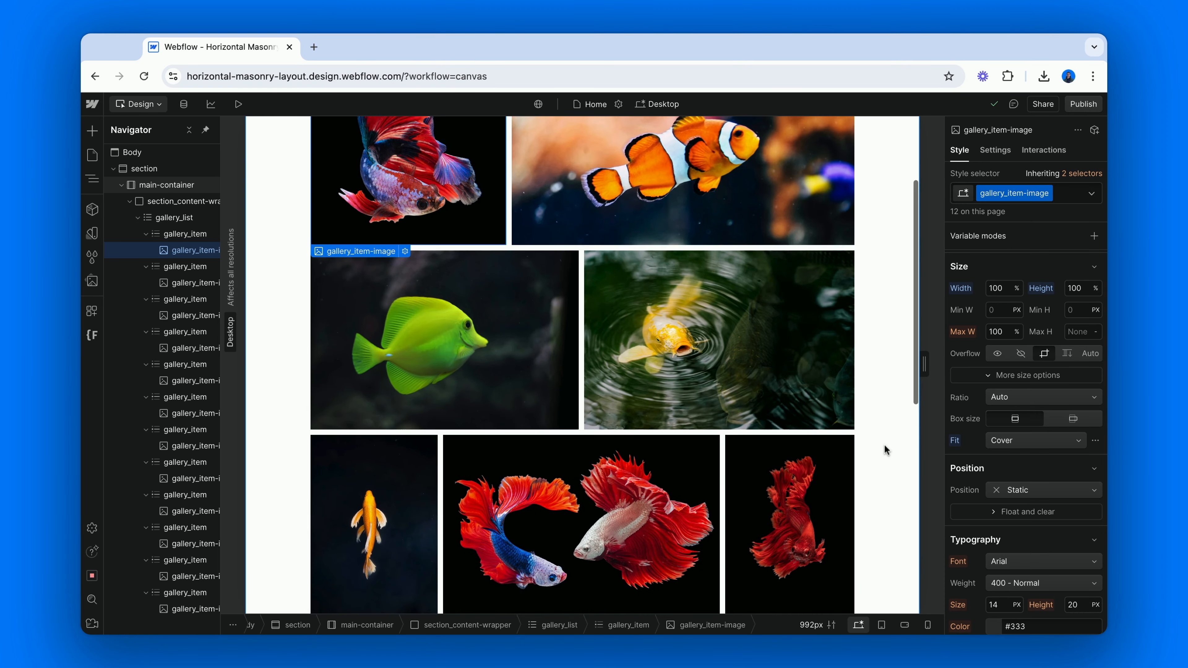
scroll(582, 365, down, 3)
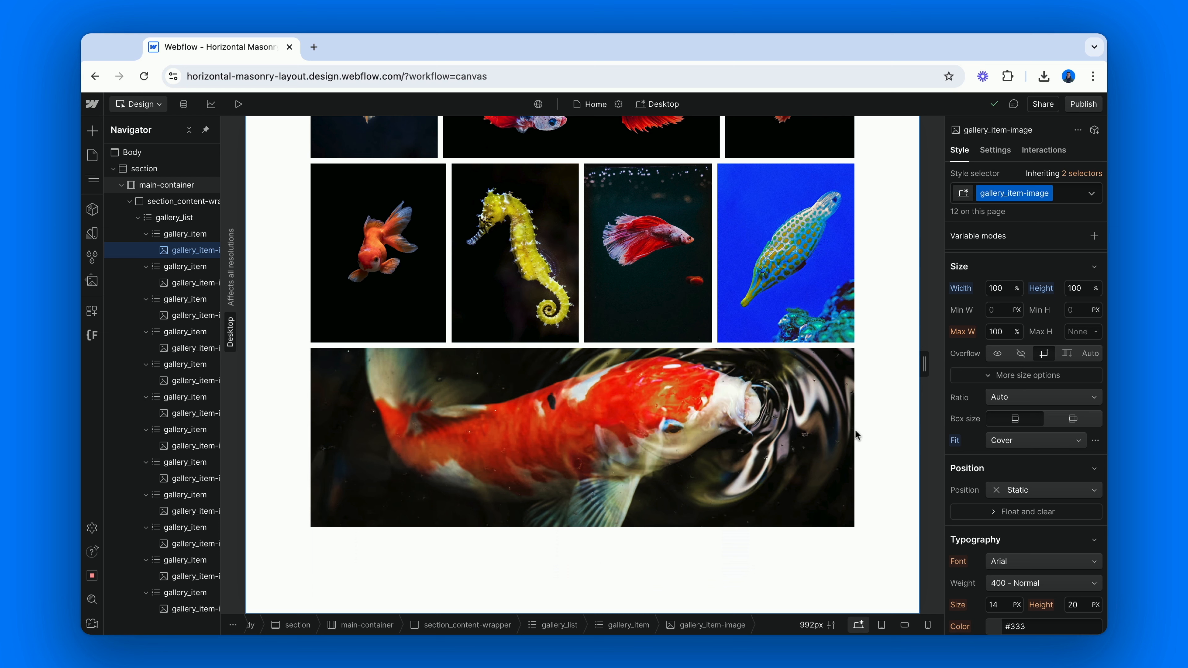
Add a new List Item element at the end of gallery_list, after the orange-and-white koi item
click(199, 599)
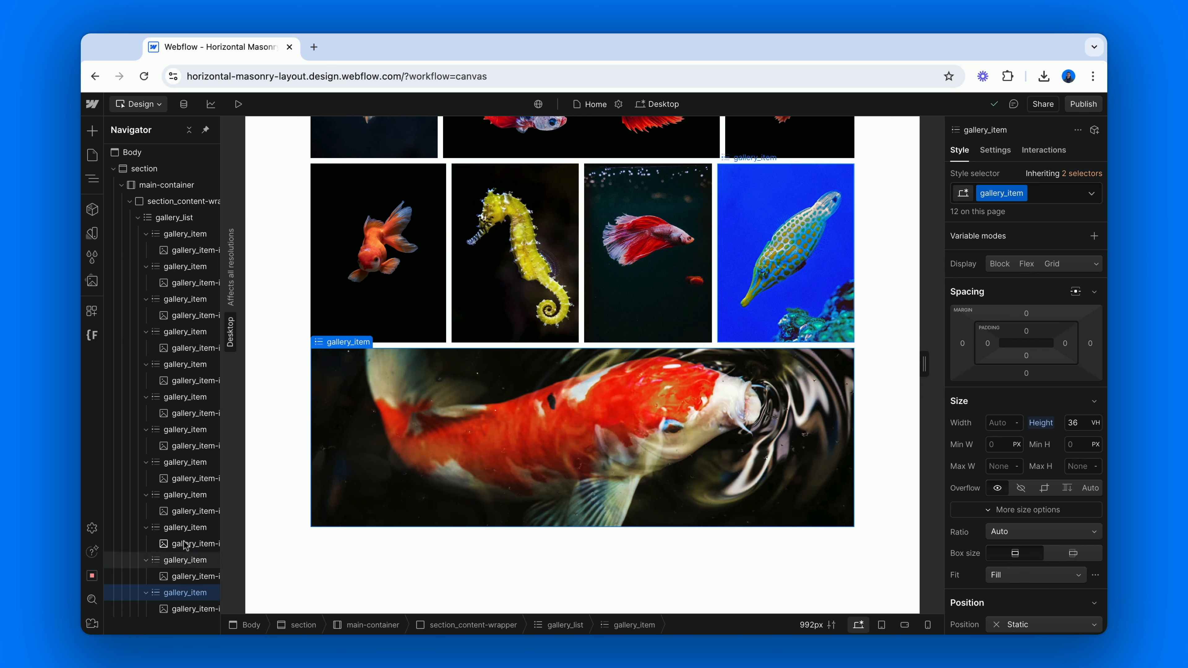
click(174, 219)
key(super+e)
text(lis)
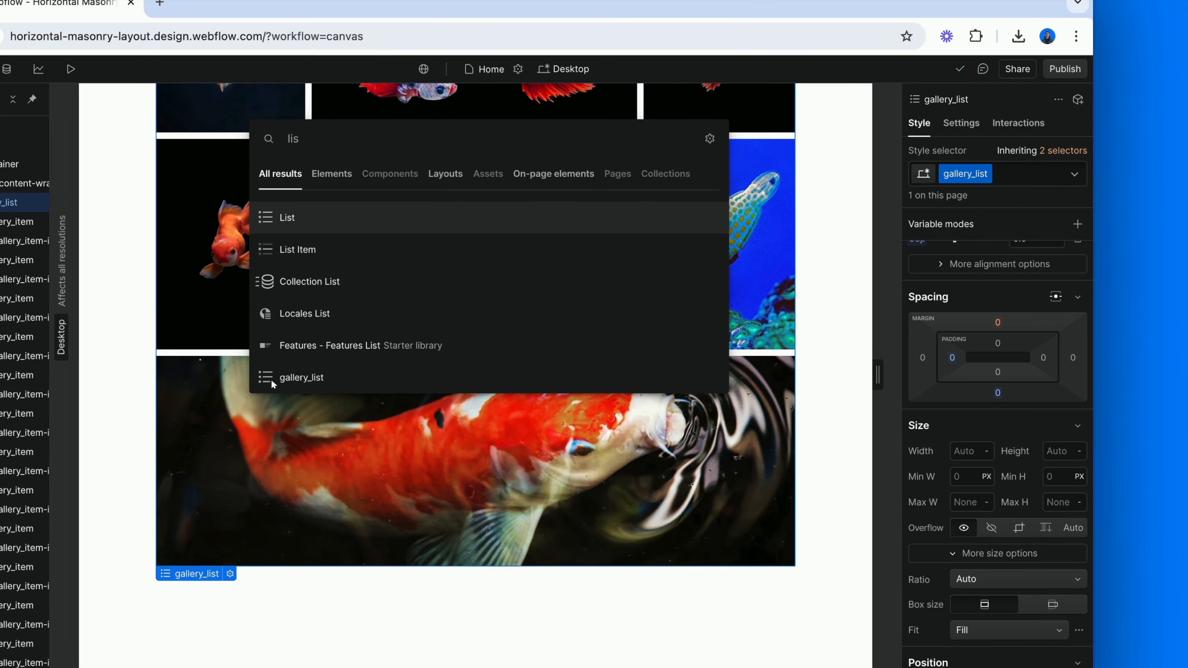
key(Down)
key(Return)
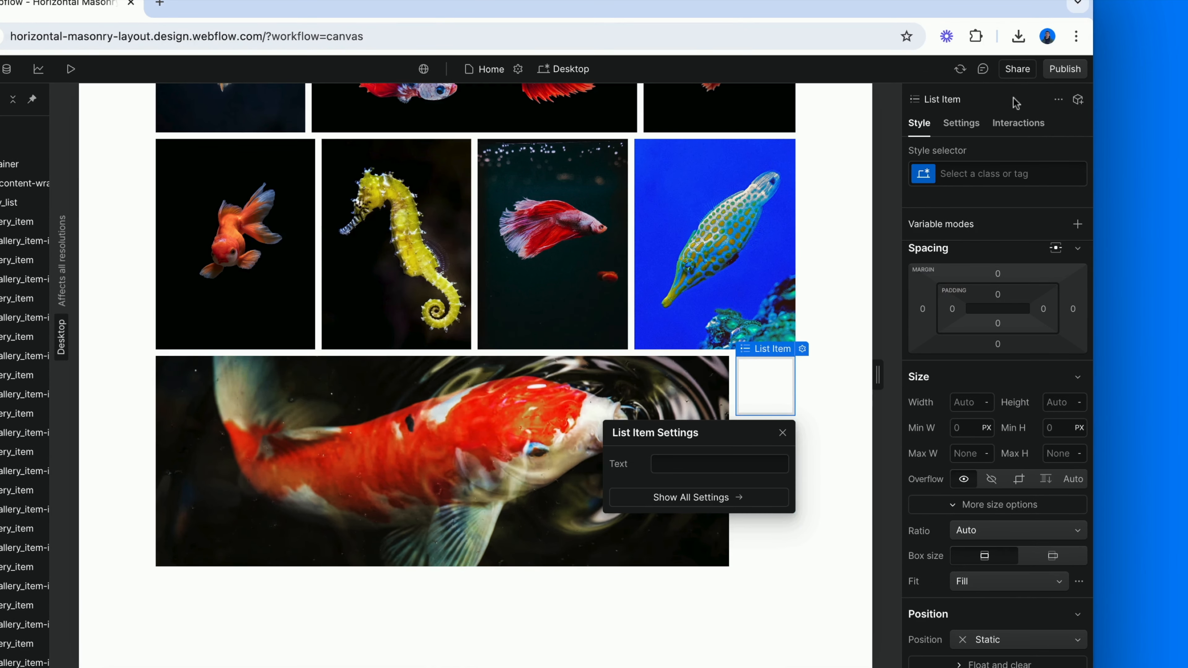
Apply the gallery_item class to the new empty list item and add the combo class cc-last to it
click(996, 174)
text(galler)
key(Return)
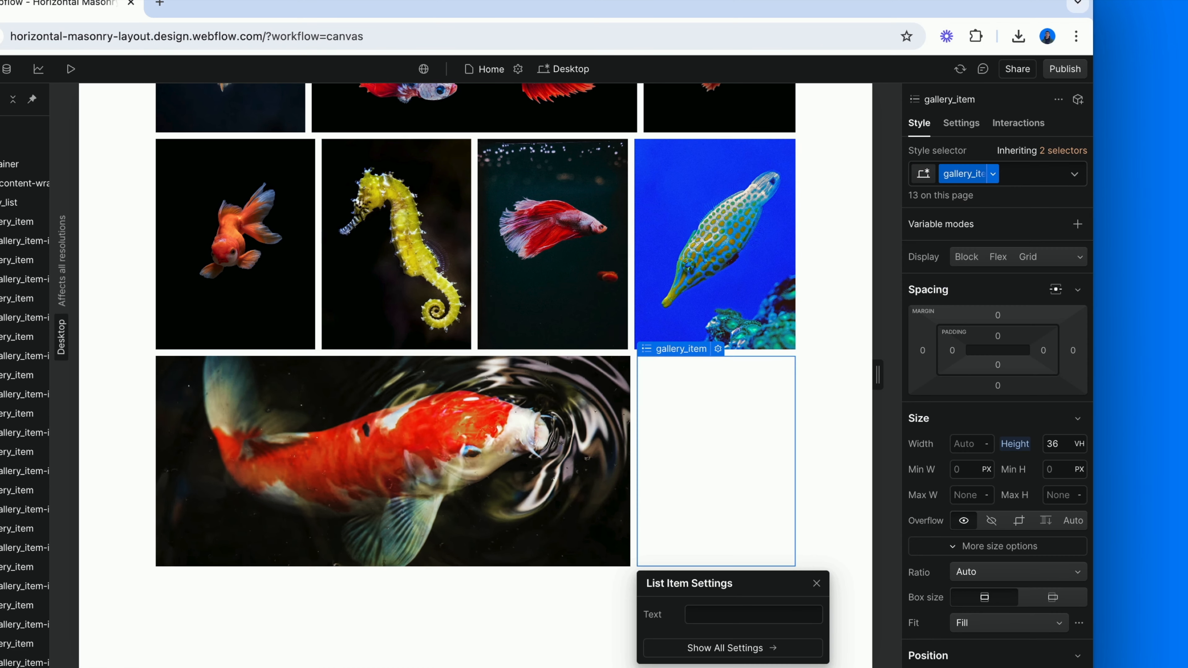
click(1052, 178)
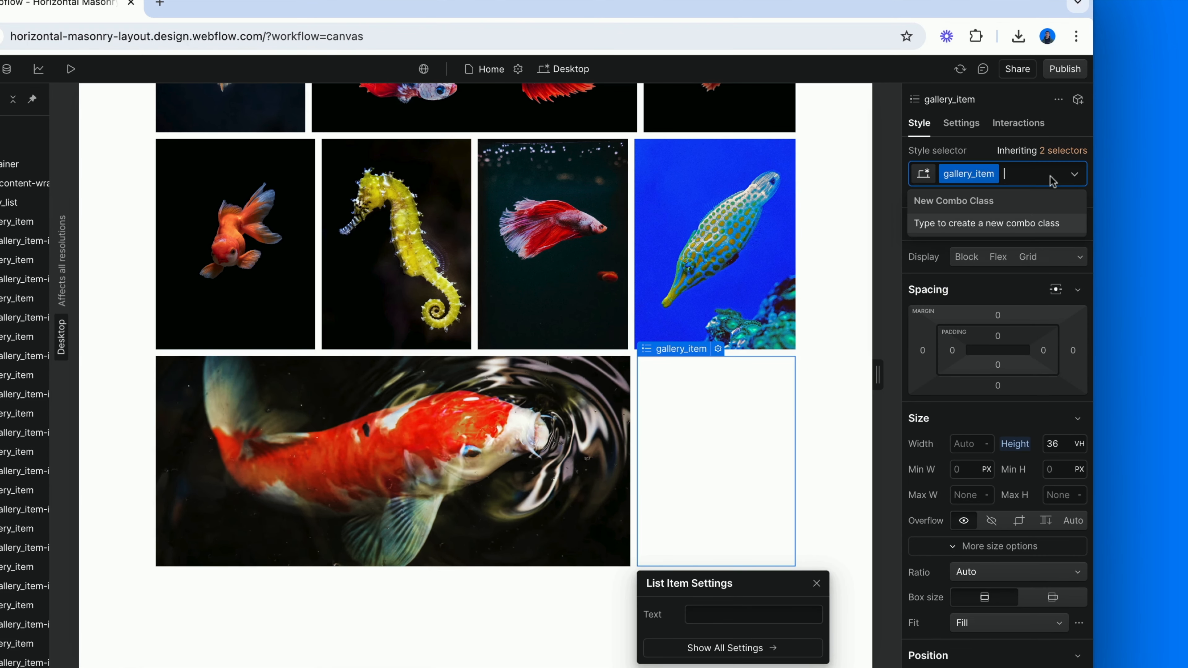
text(no-flex)
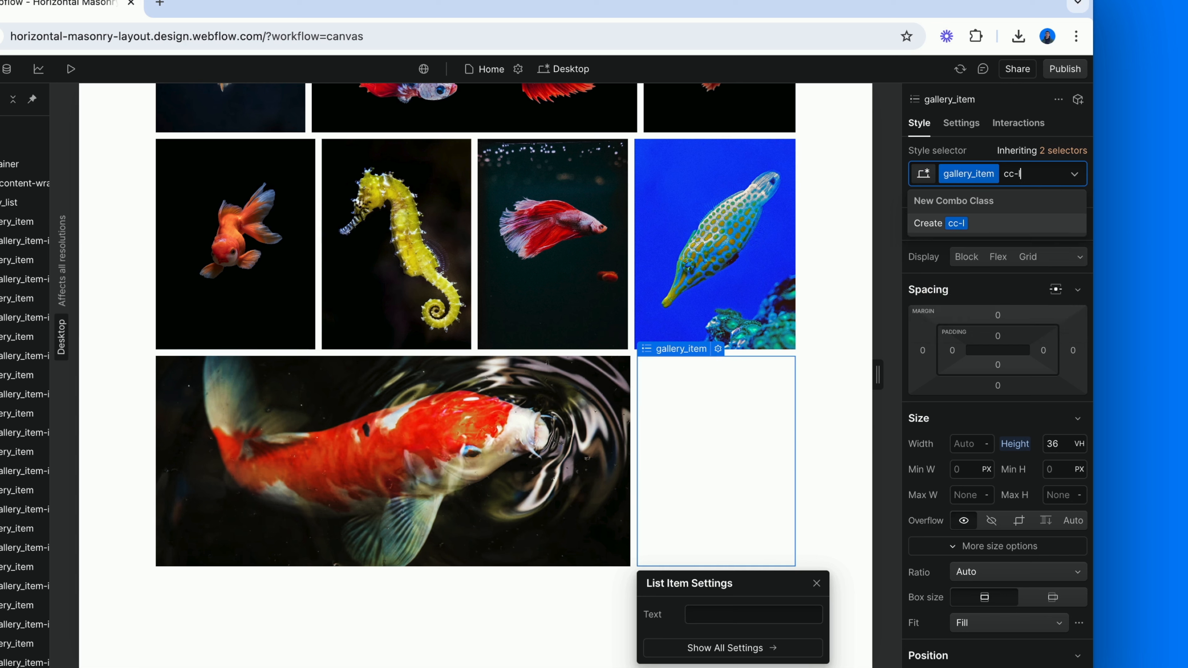
key(Return)
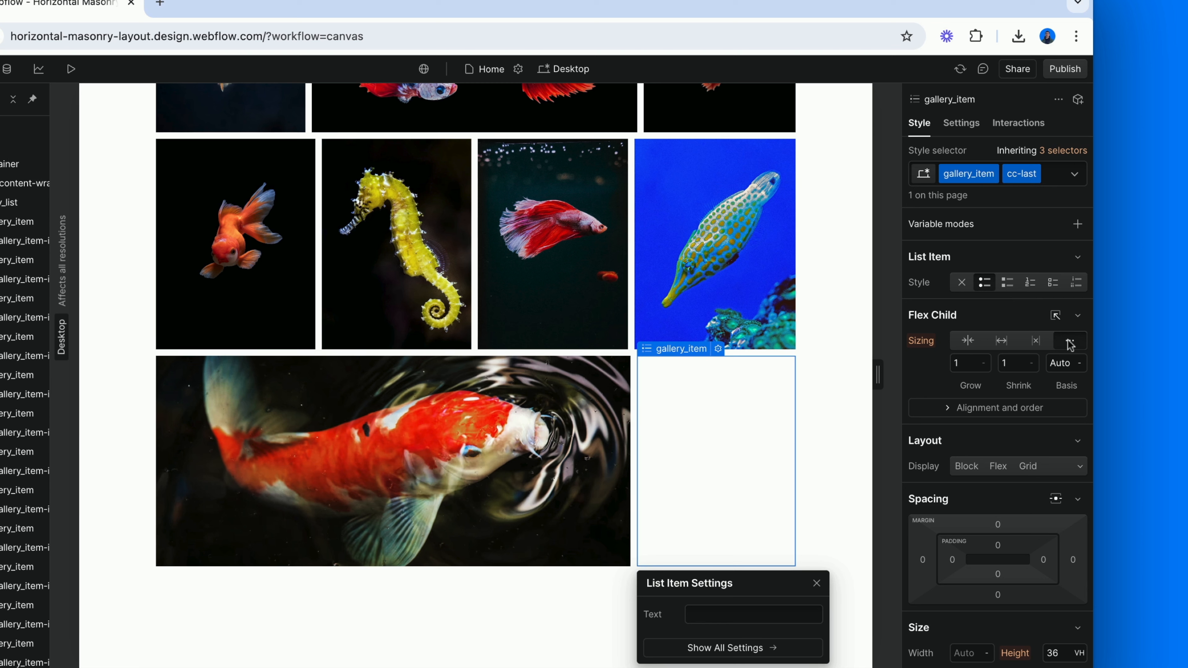
Set the cc-last item's flex child sizing to Shrink 0 and Grow 10
click(1020, 365)
text(0)
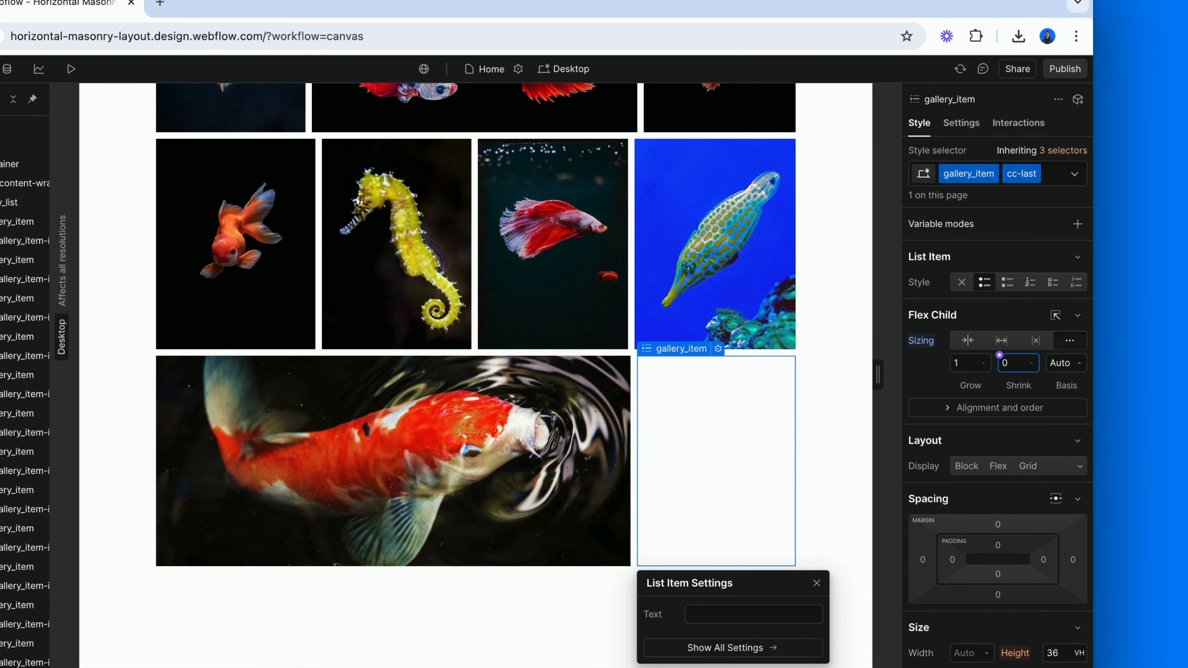
click(966, 362)
text(10)
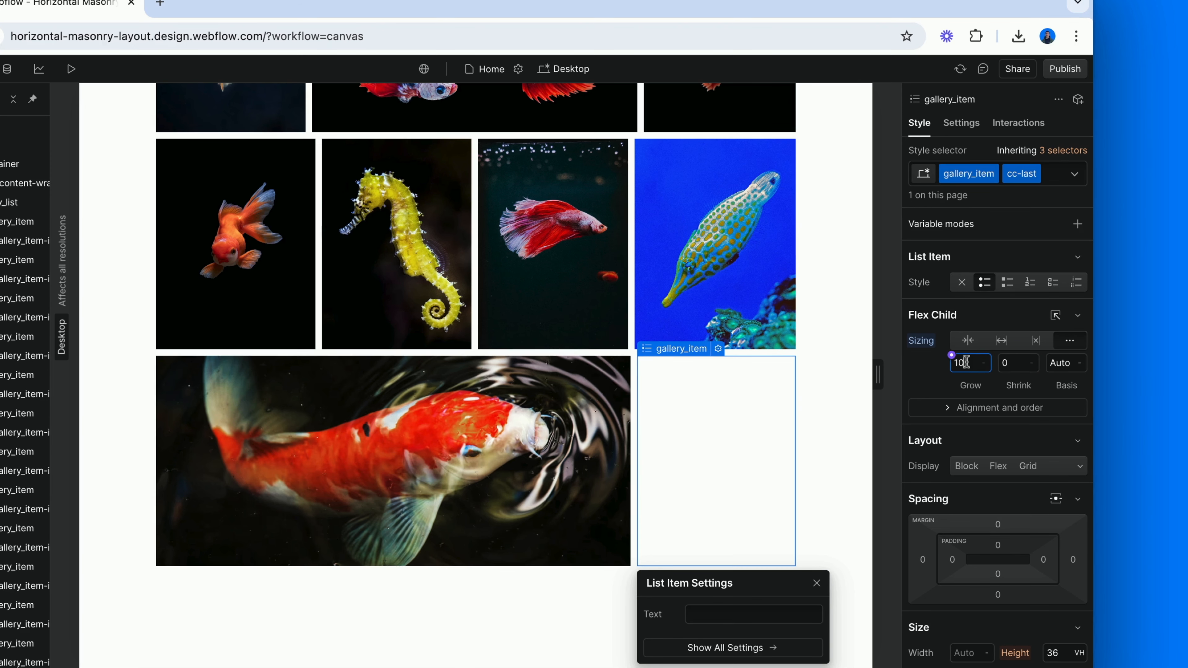
click(933, 386)
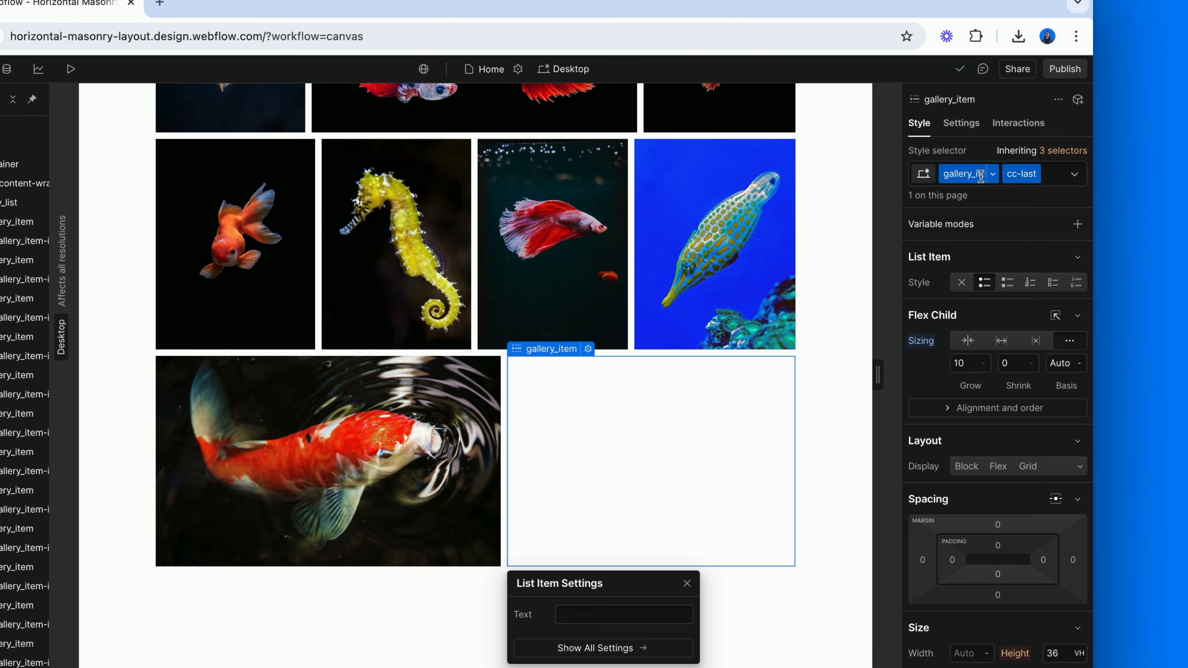
Add the custom attribute aria-hidden with the value true to the empty cc-last list item
click(999, 155)
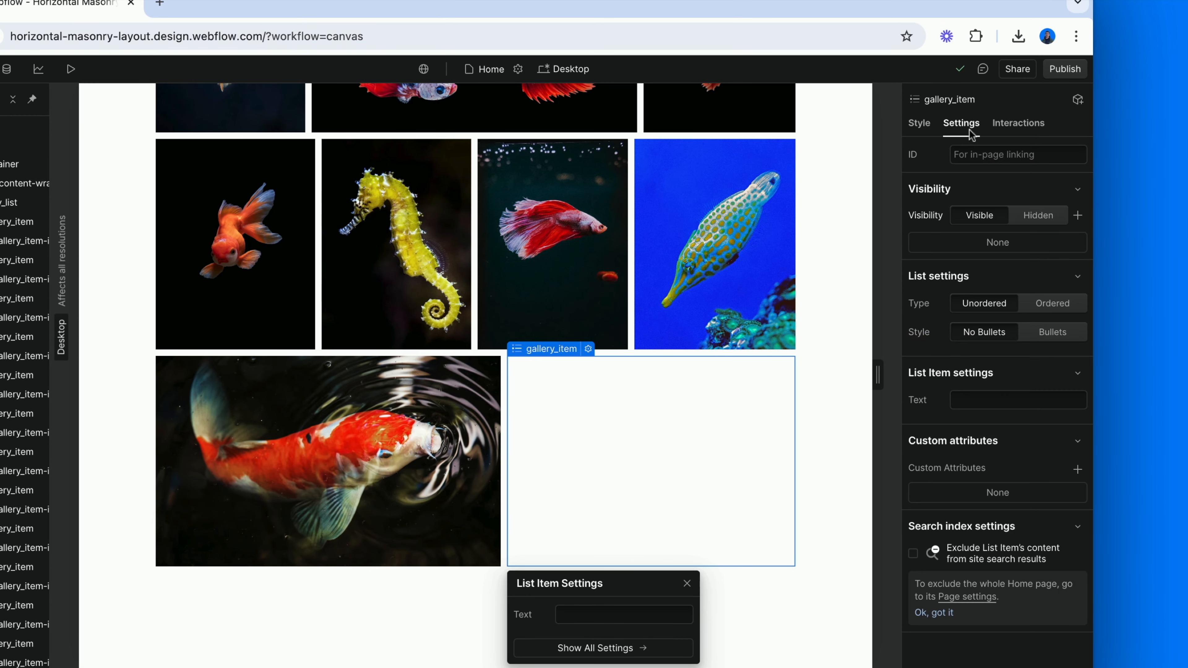
click(1077, 469)
text(aria-hiddee)
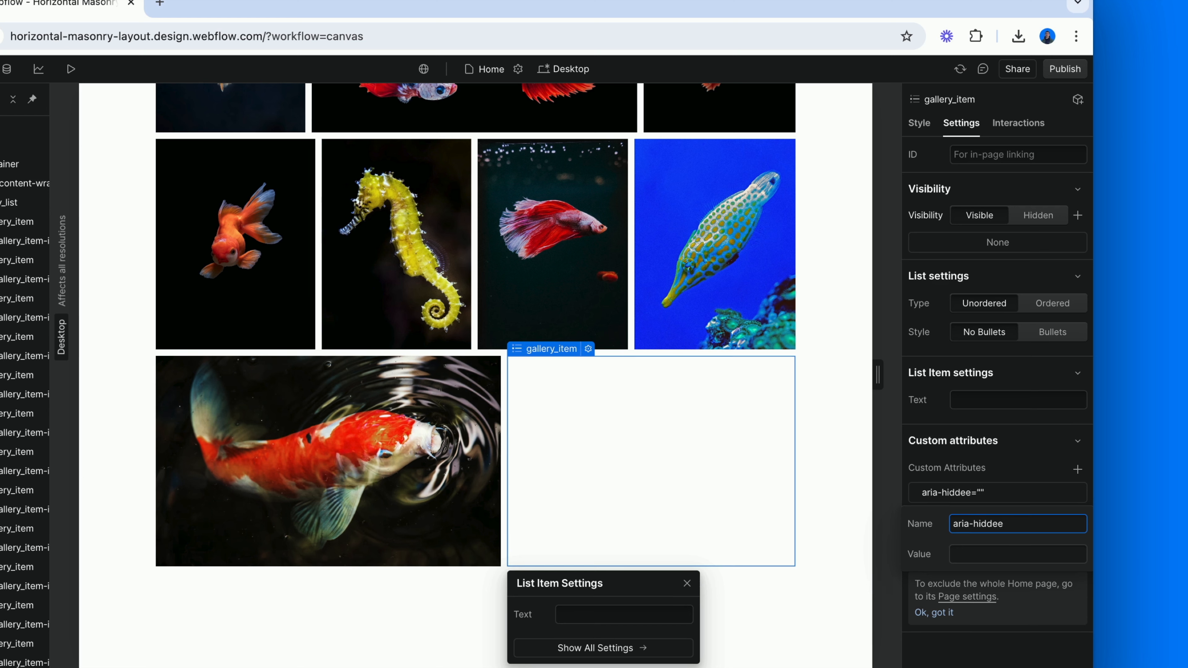
key(BackSpace)
text(n)
click(1010, 555)
text(true)
click(1032, 472)
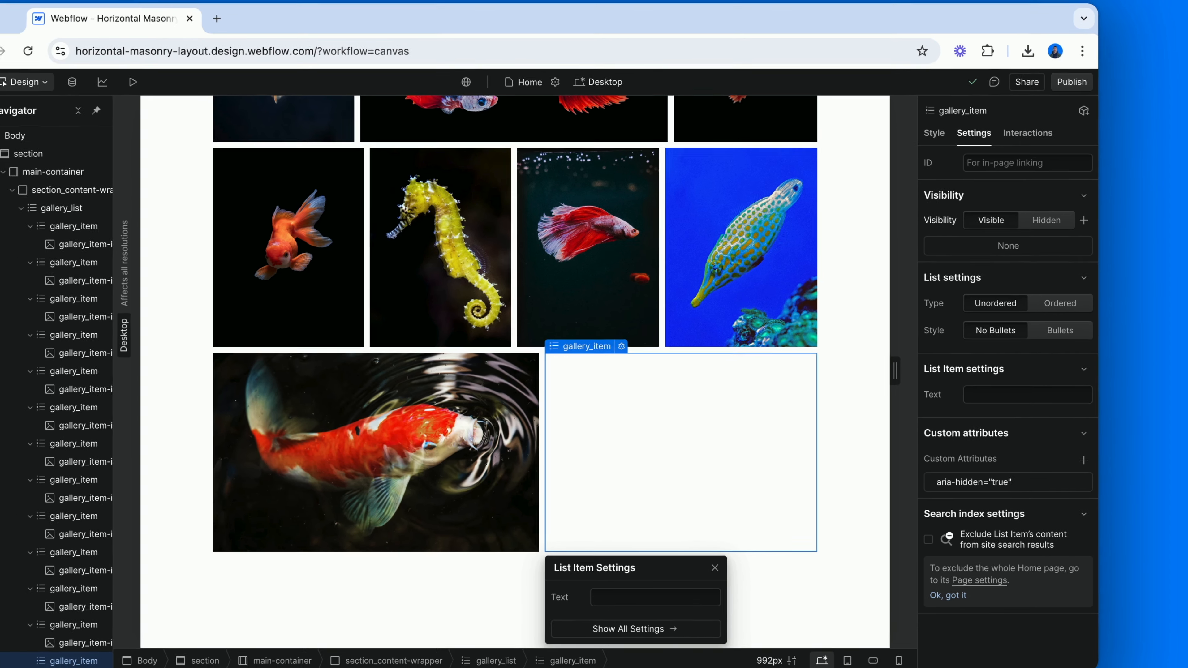
On the tablet breakpoint, set the height of the gallery_item class to 28 VH
click(196, 186)
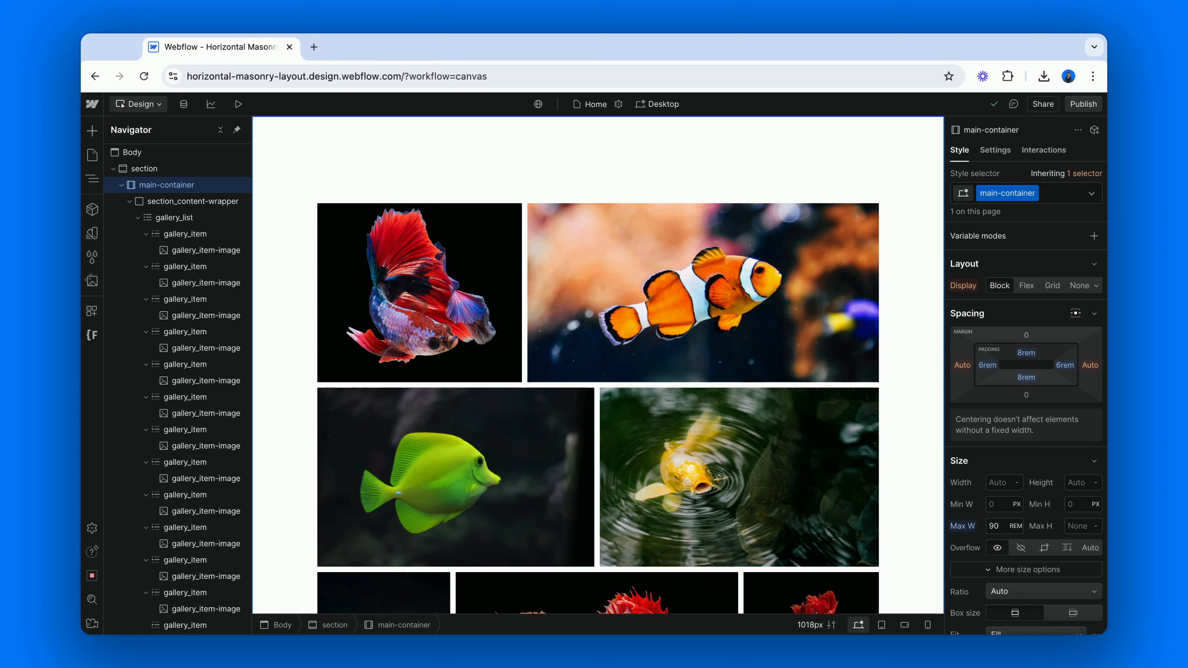
click(881, 626)
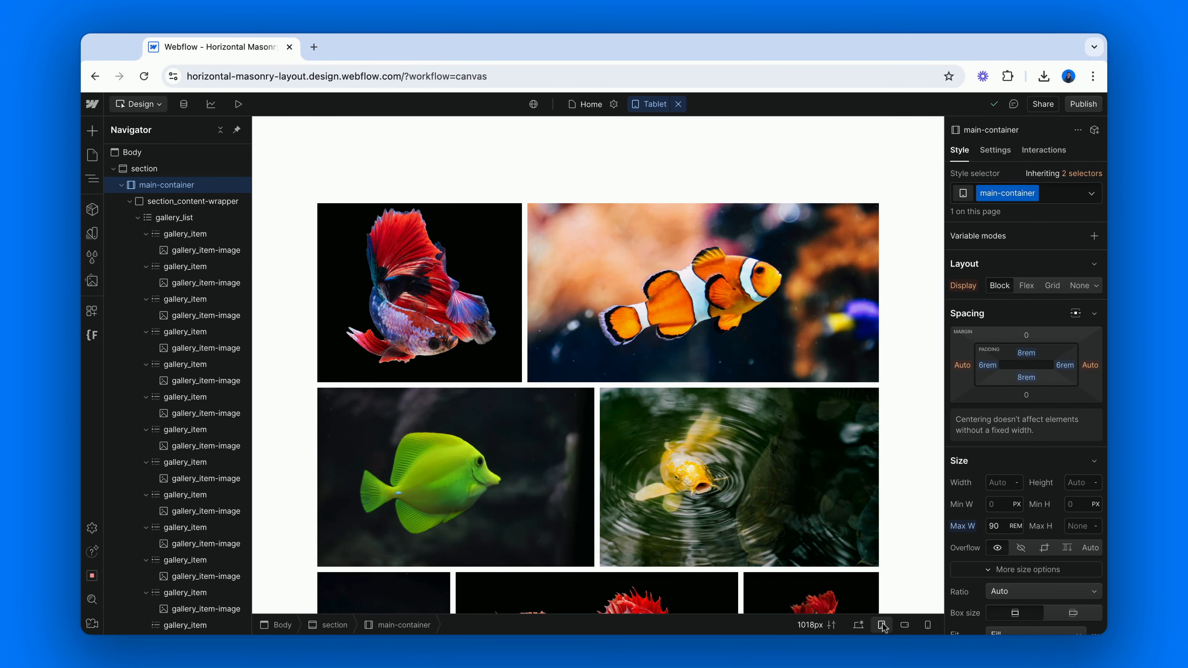
scroll(835, 469, down, 2)
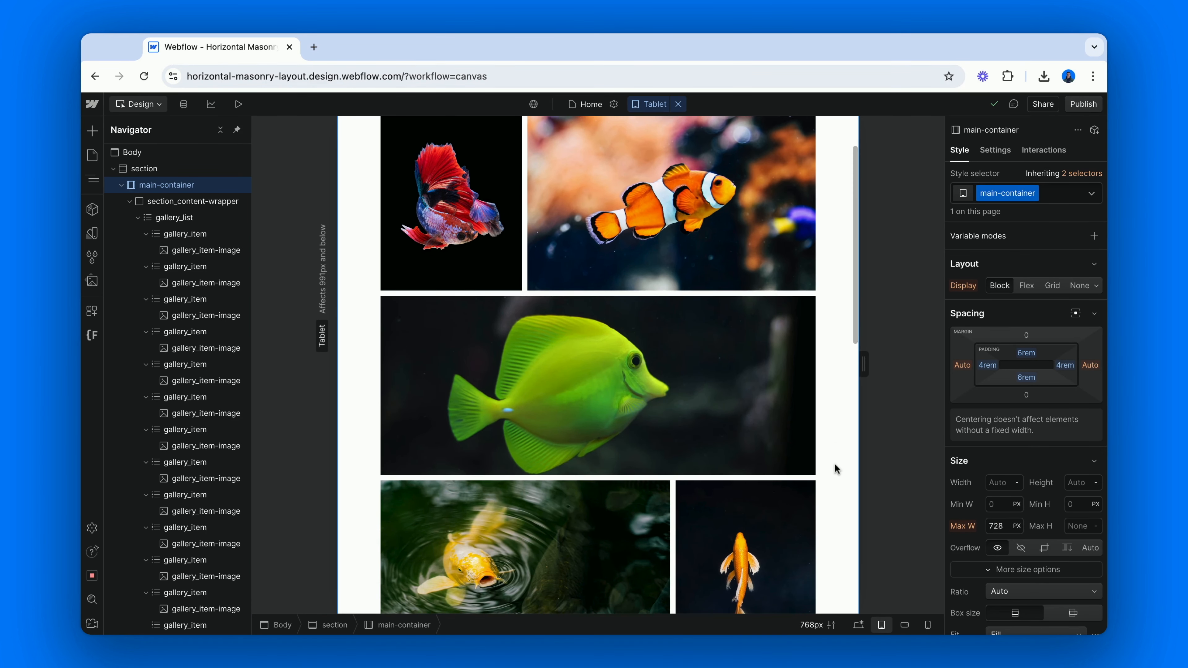
scroll(835, 470, down, 4)
scroll(836, 470, up, 4)
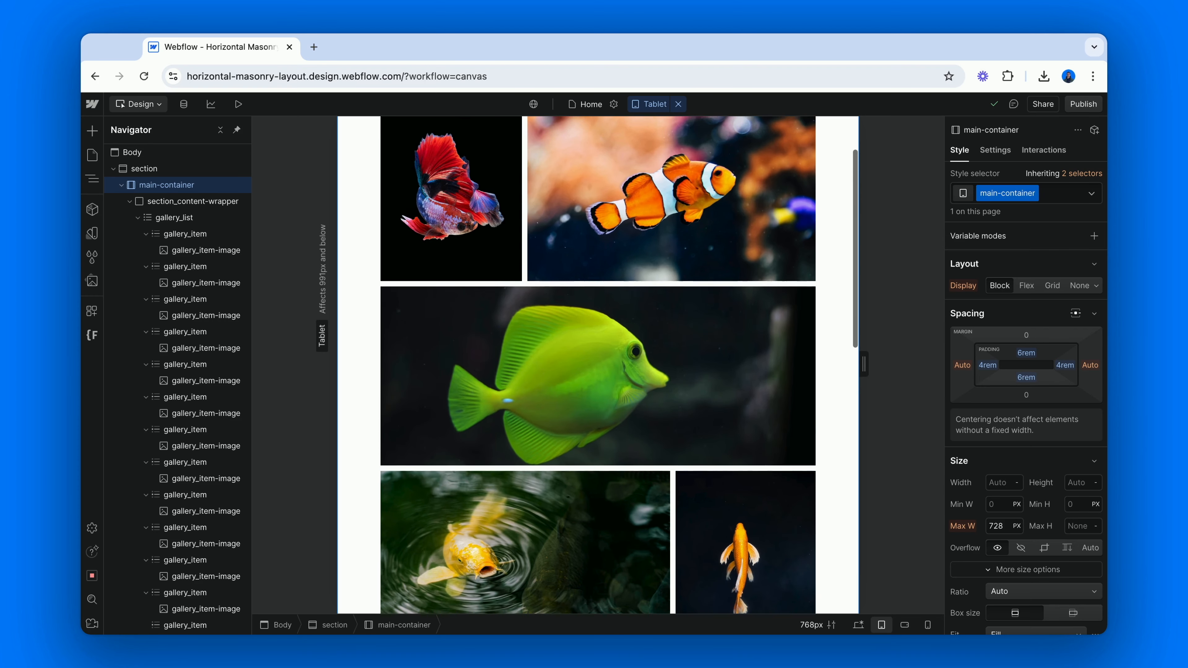
scroll(598, 365, up, 1)
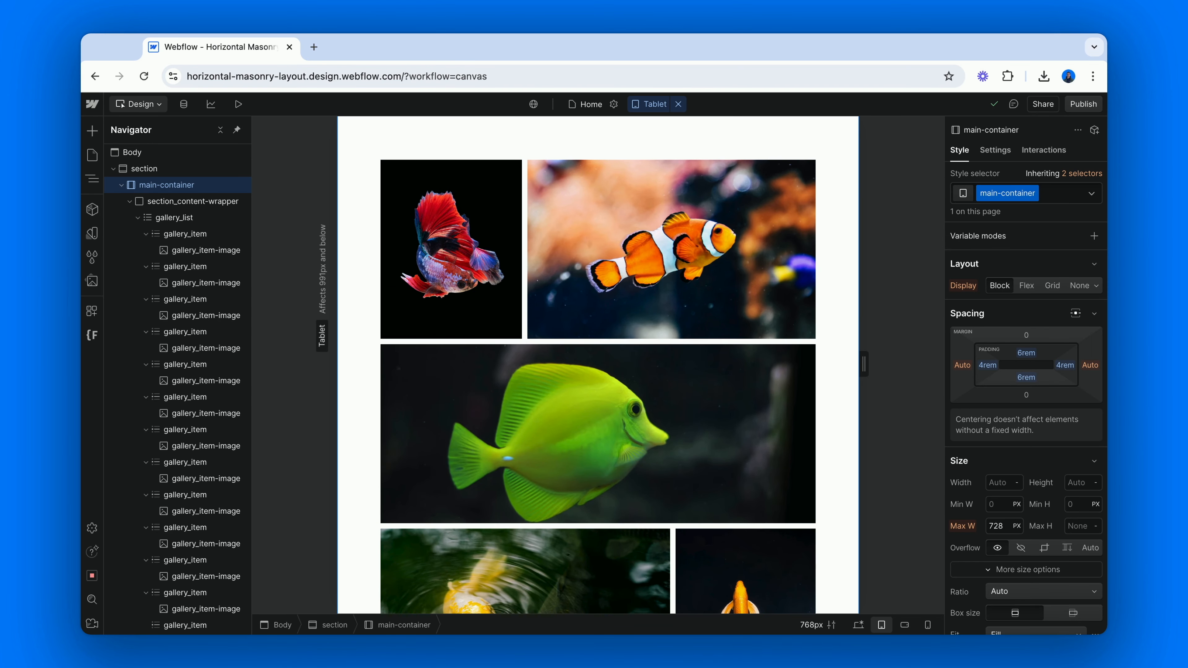
click(207, 234)
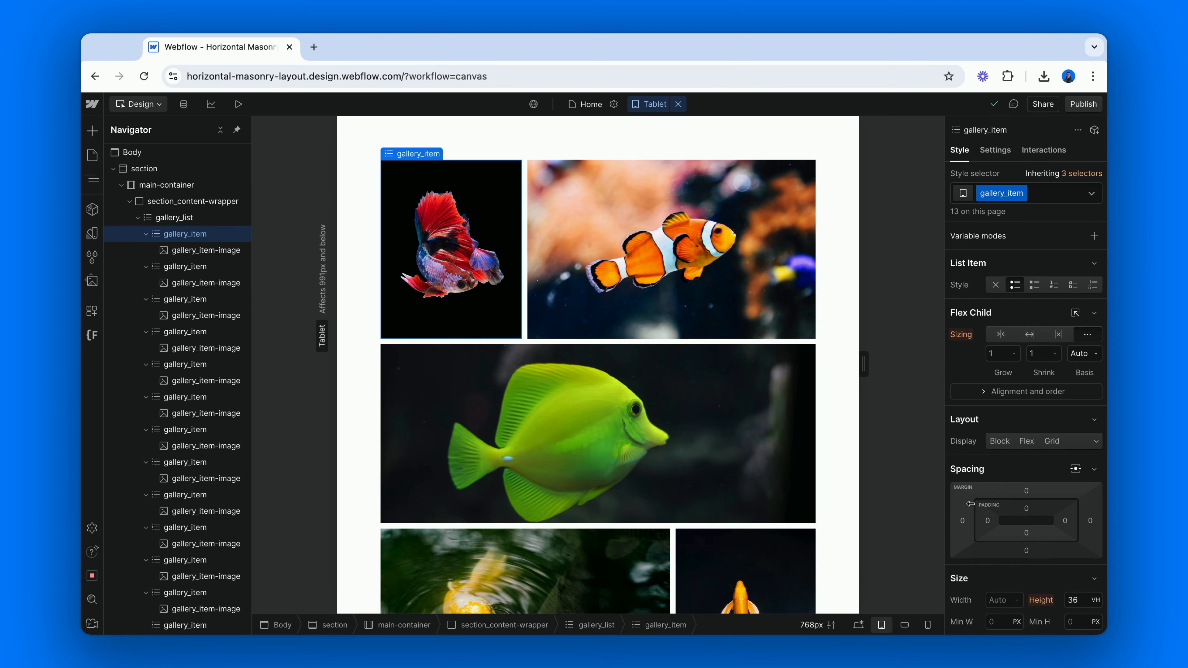
scroll(970, 504, down, 5)
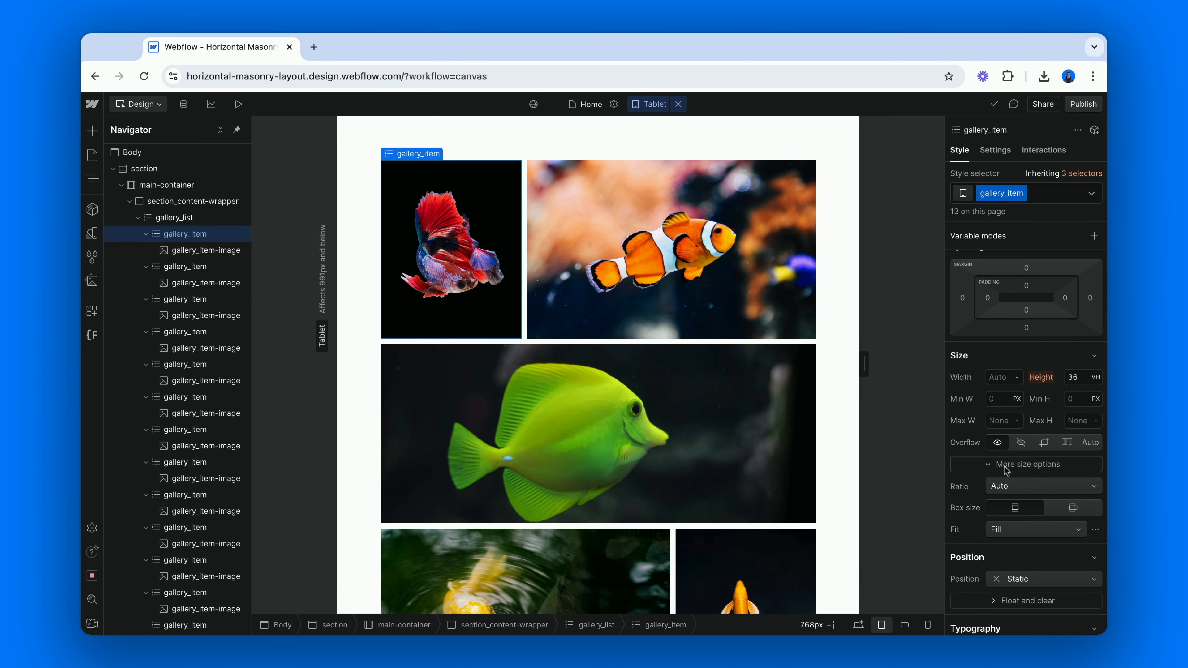
click(1078, 380)
text(28)
key(Return)
scroll(828, 396, down, 5)
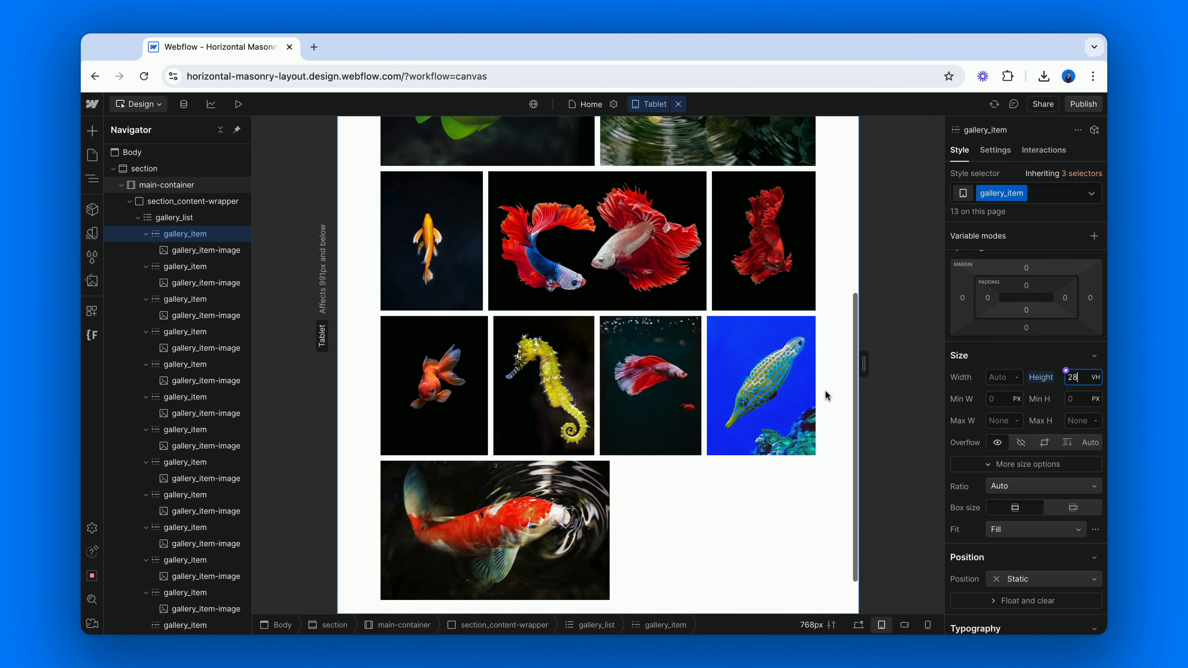
On the mobile landscape breakpoint, set the gallery_item class to a width of 28 VW and a height of Auto
click(903, 621)
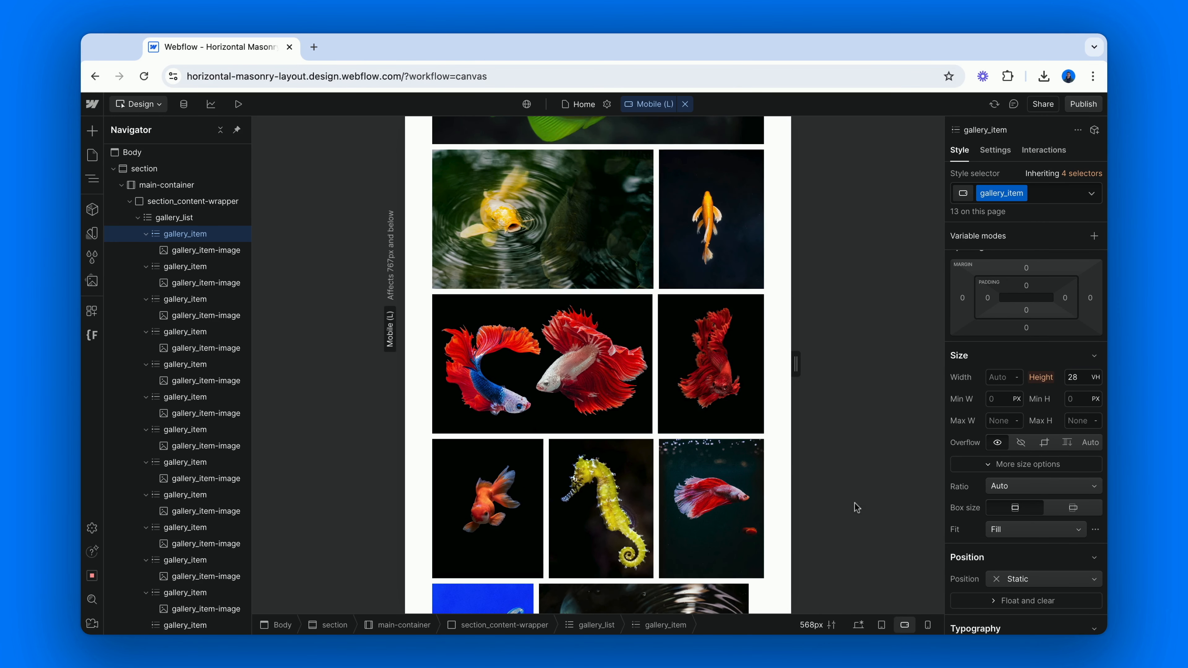
scroll(772, 338, up, 2)
scroll(773, 338, up, 3)
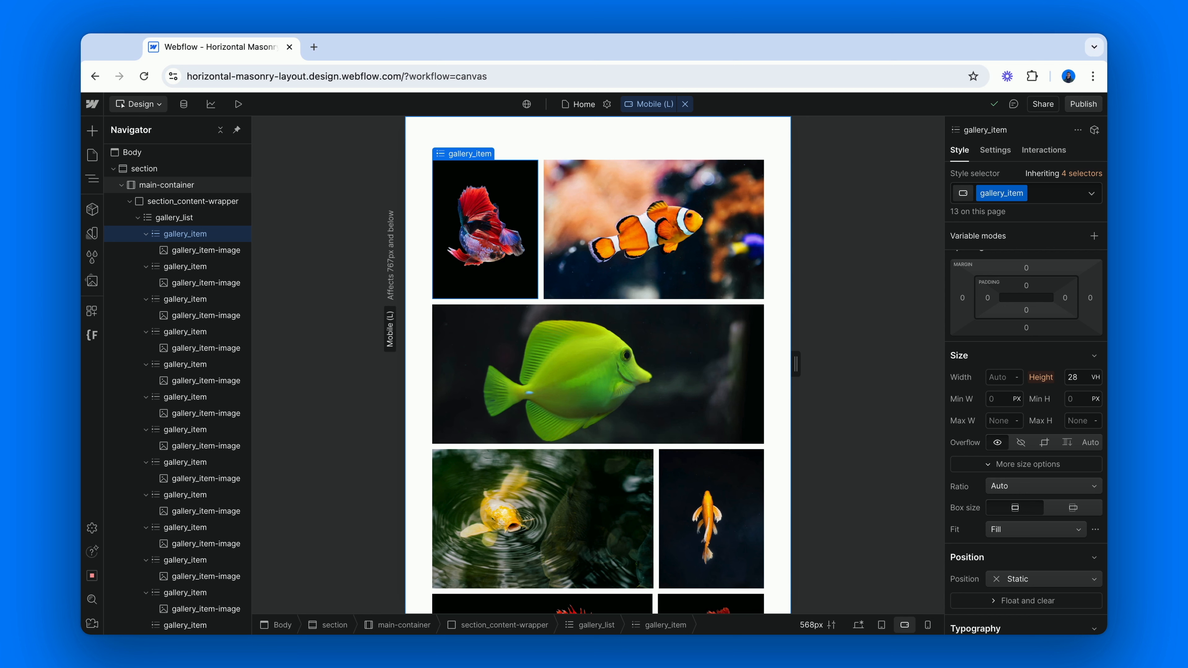
click(1008, 377)
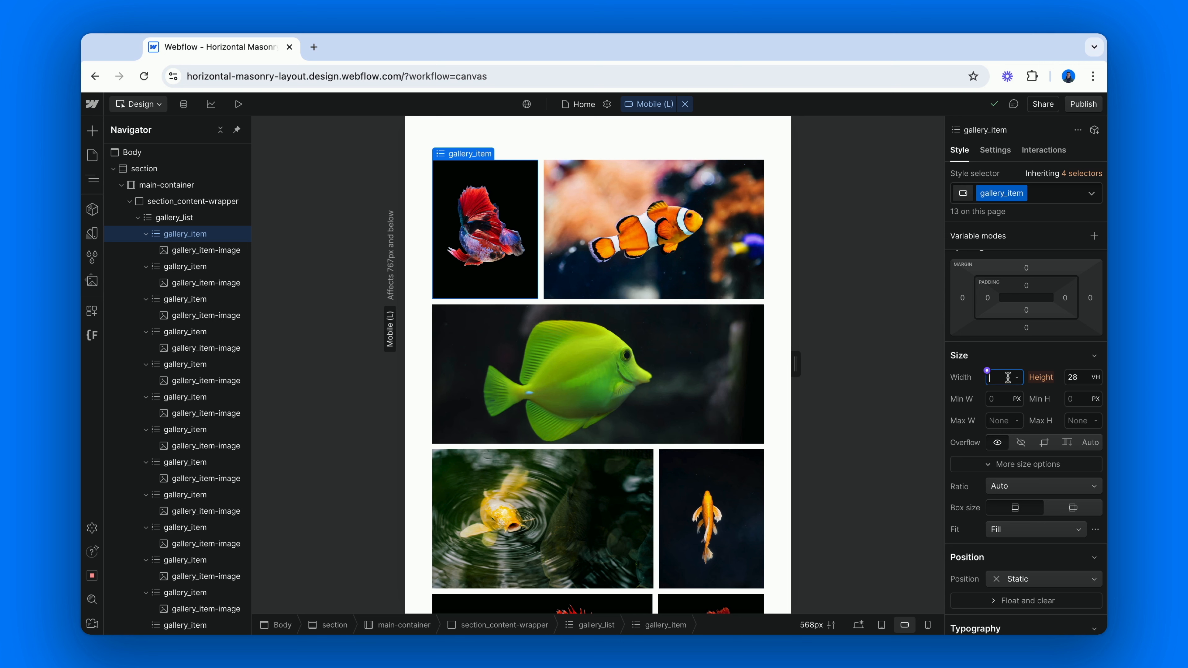
text(28vw)
key(Return)
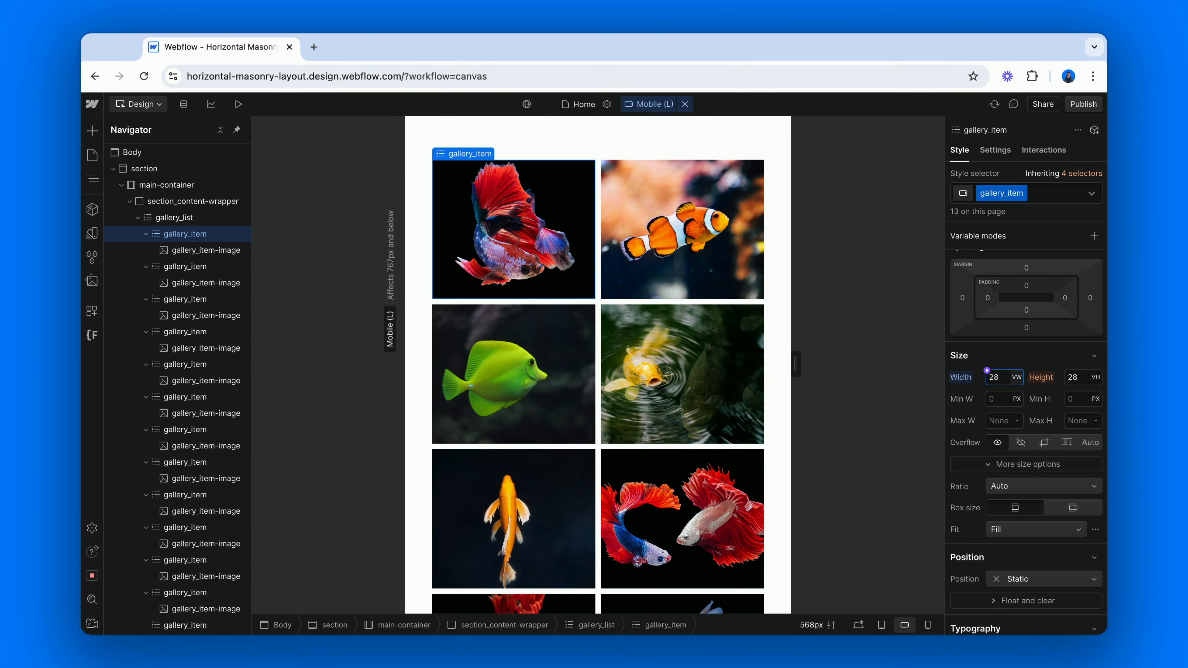
click(1079, 376)
text(auto)
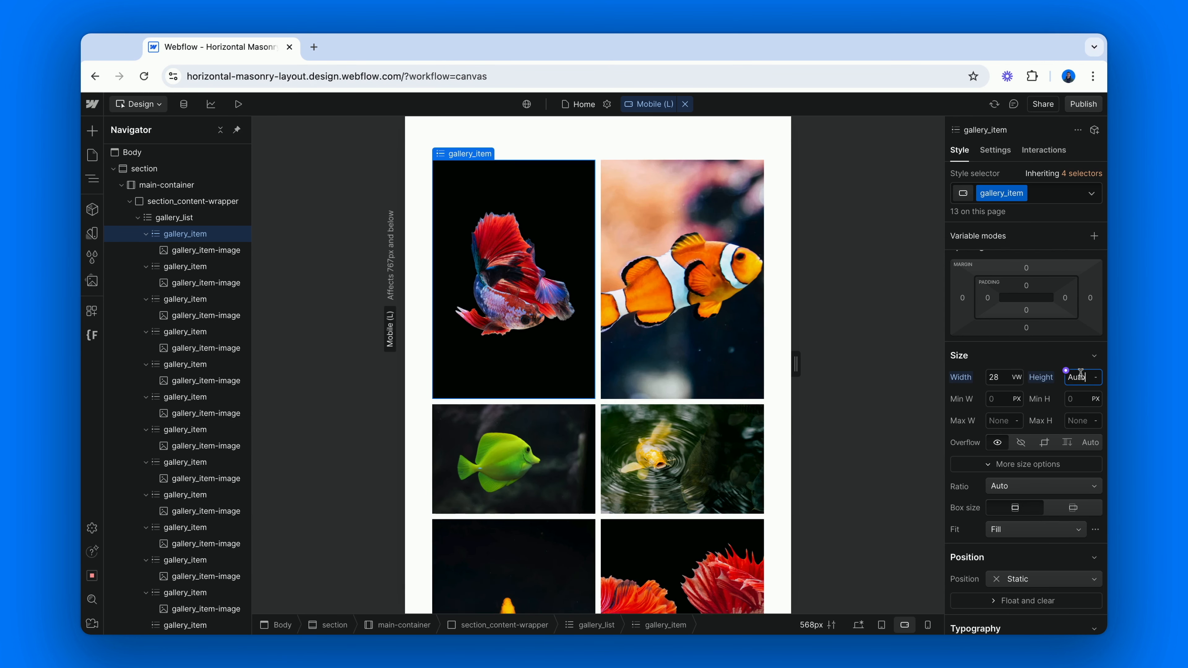
key(Return)
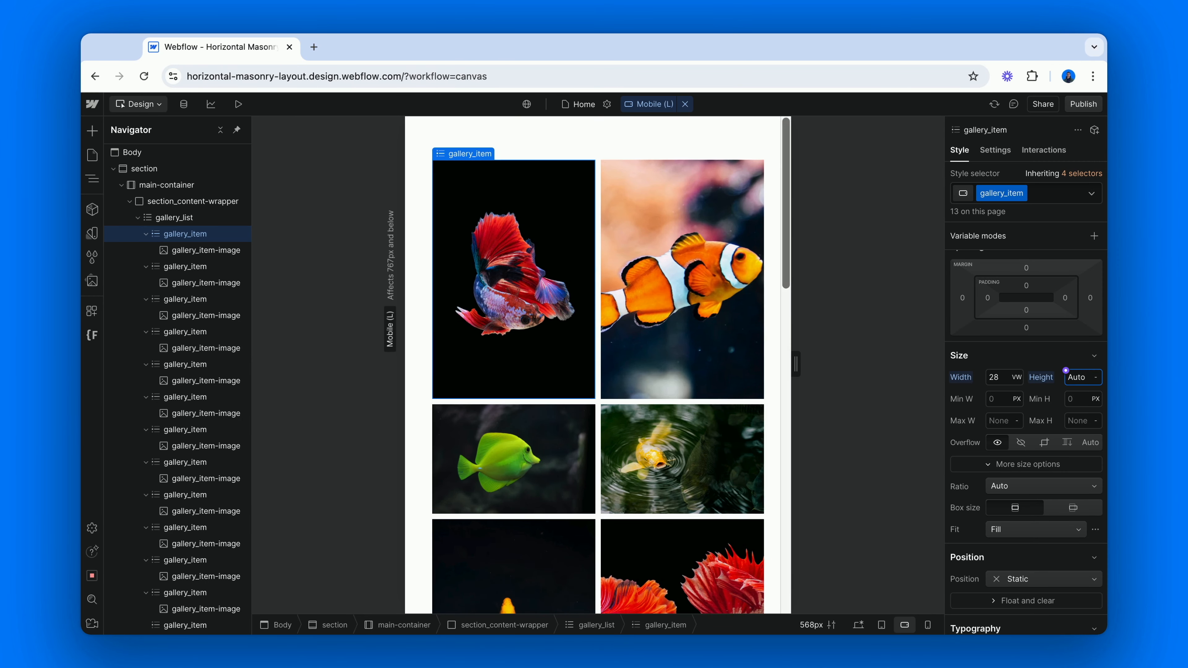
On the mobile portrait breakpoint, set the gallery_item class to a width of Auto and a height of 45 VH
click(928, 625)
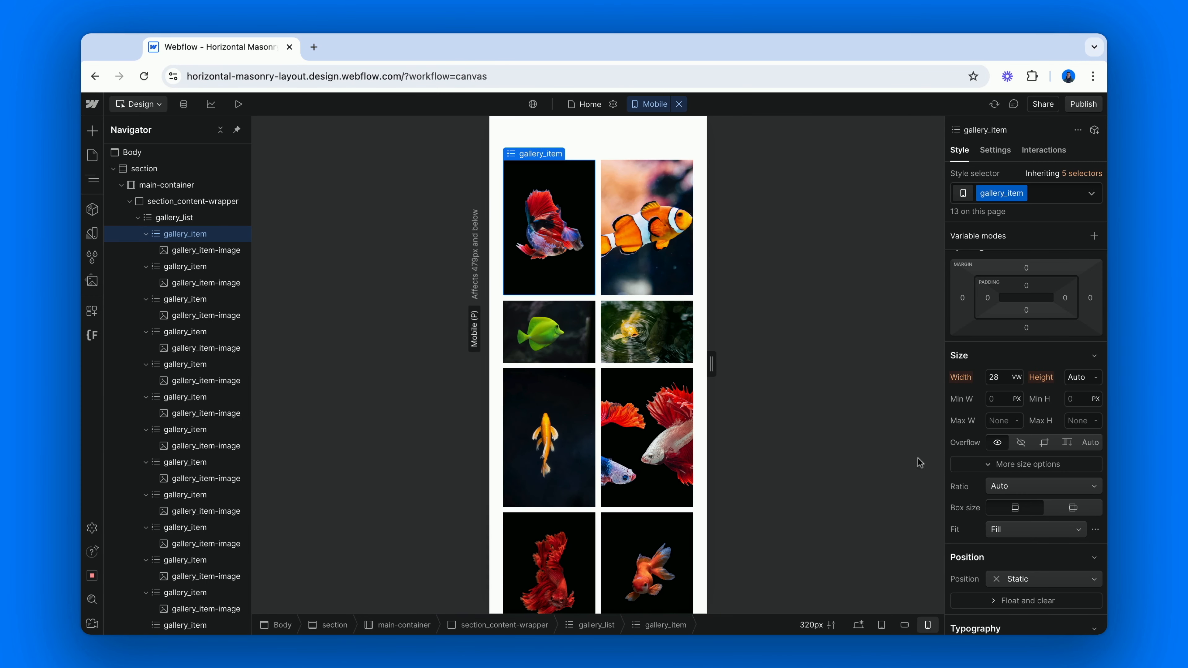
click(999, 379)
text(auto)
key(Return)
click(1081, 378)
text(45)
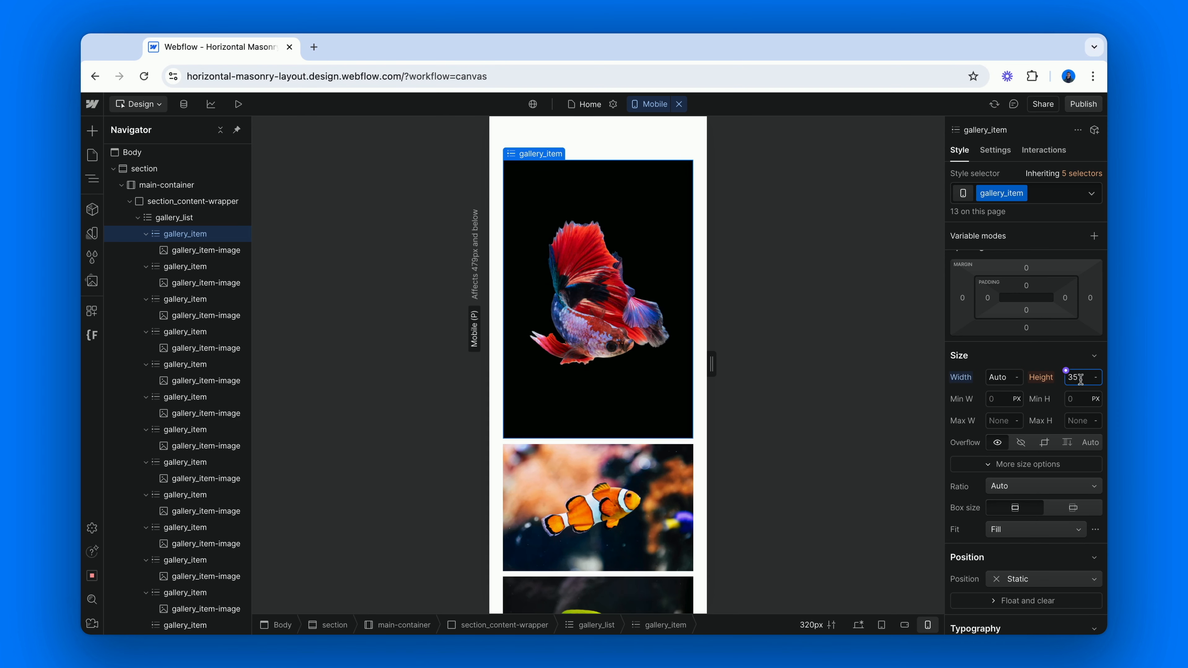
text(vh)
key(Return)
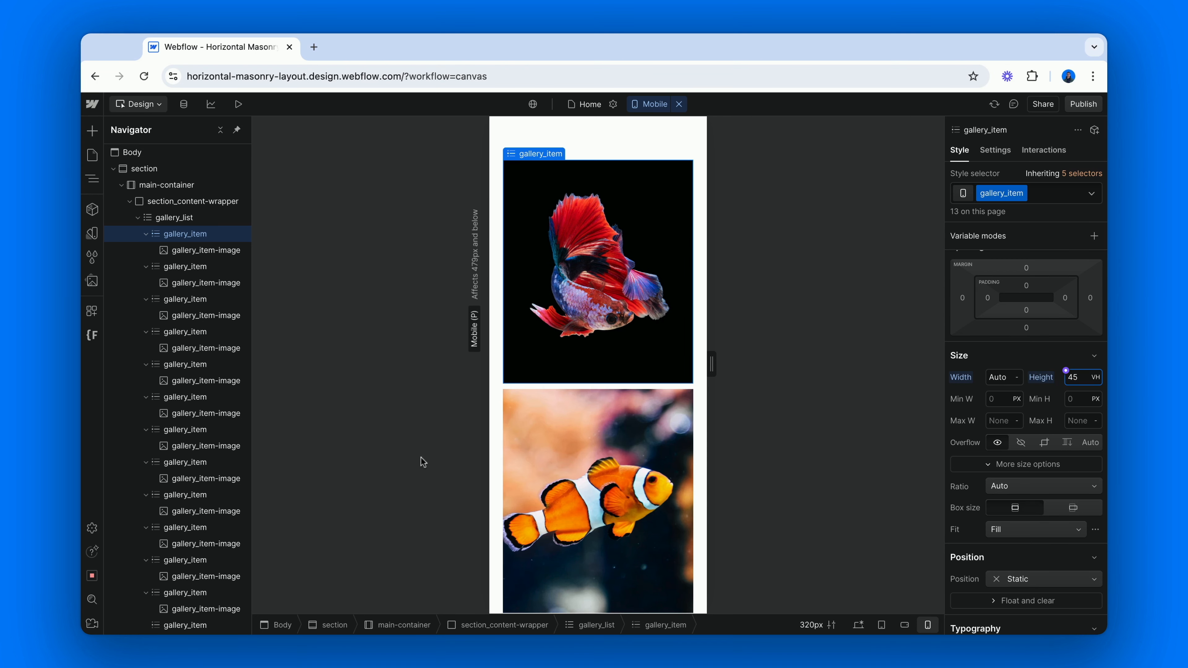
Hide the empty cc-last list item on the mobile portrait breakpoint by setting its display to None
scroll(610, 453, down, 10)
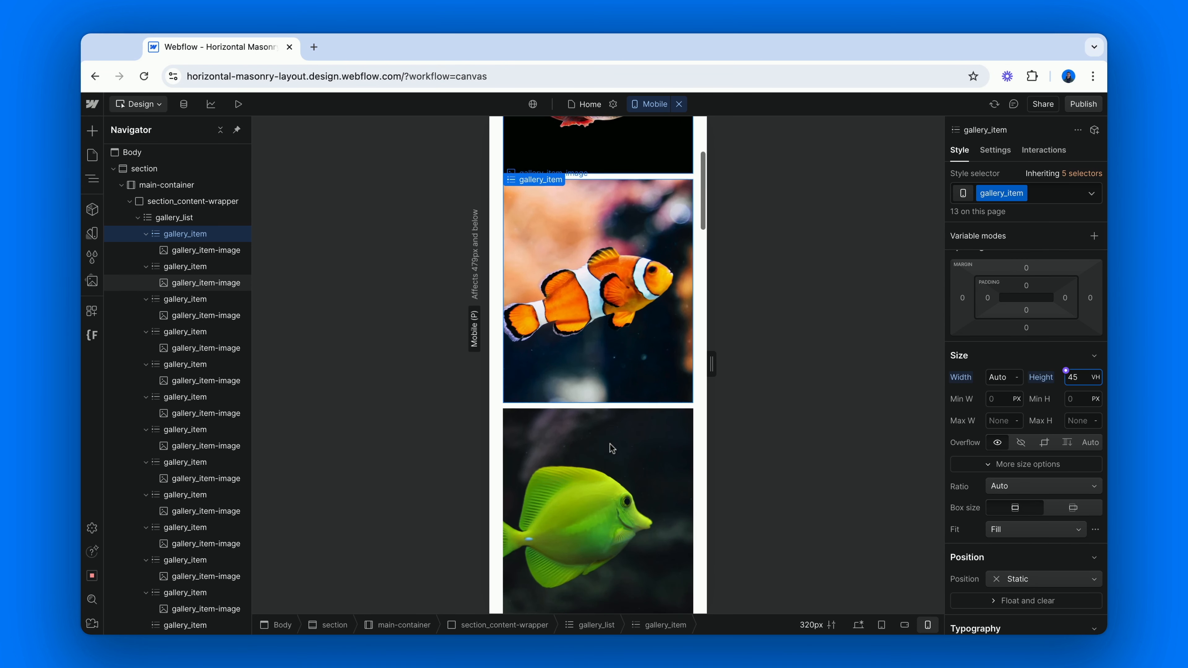
scroll(610, 449, down, 3)
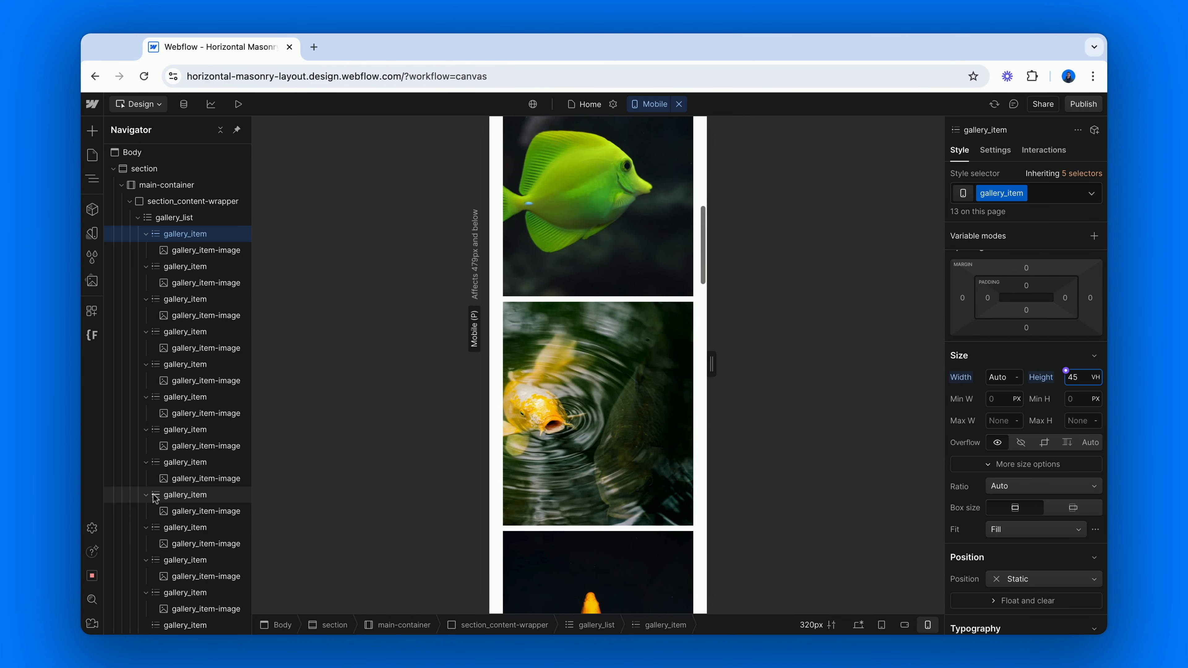
click(185, 625)
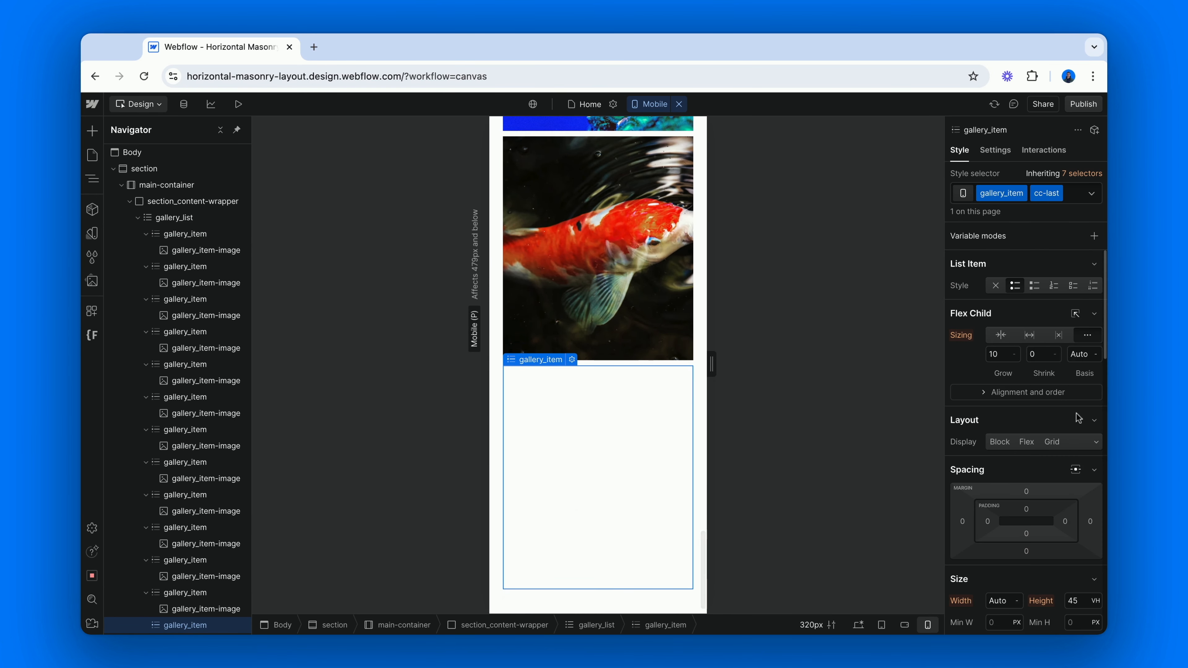
click(1095, 442)
click(1047, 537)
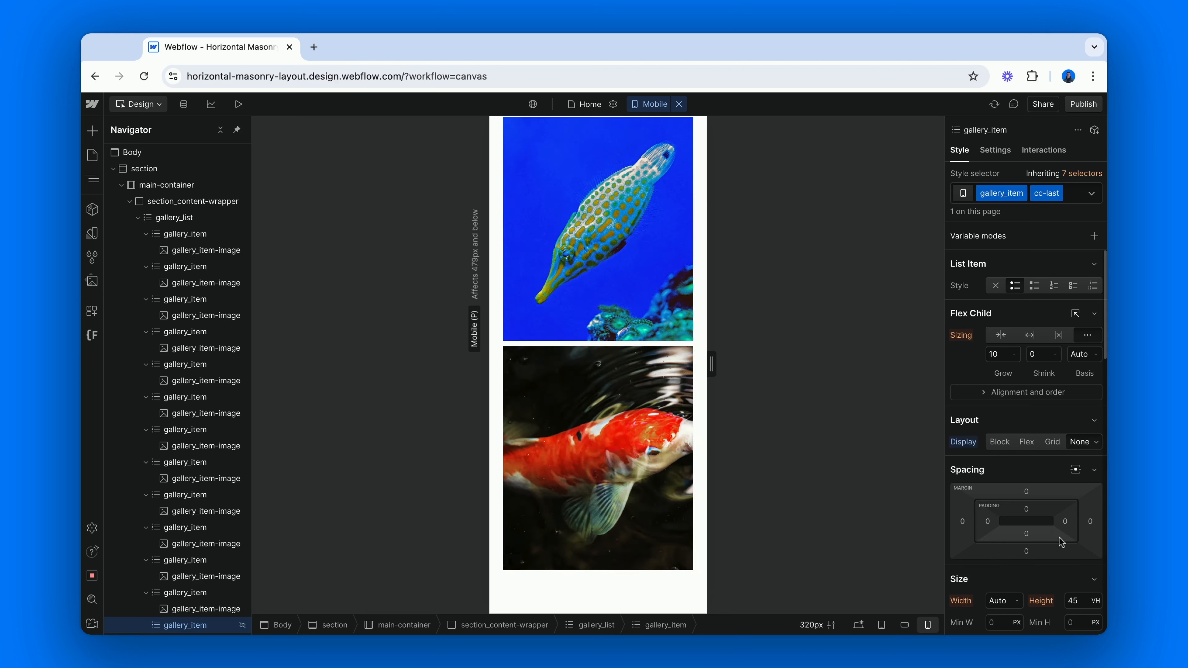
Preview the page and widen the canvas from mobile width to examine how the gallery rows rearrange
scroll(621, 422, up, 18)
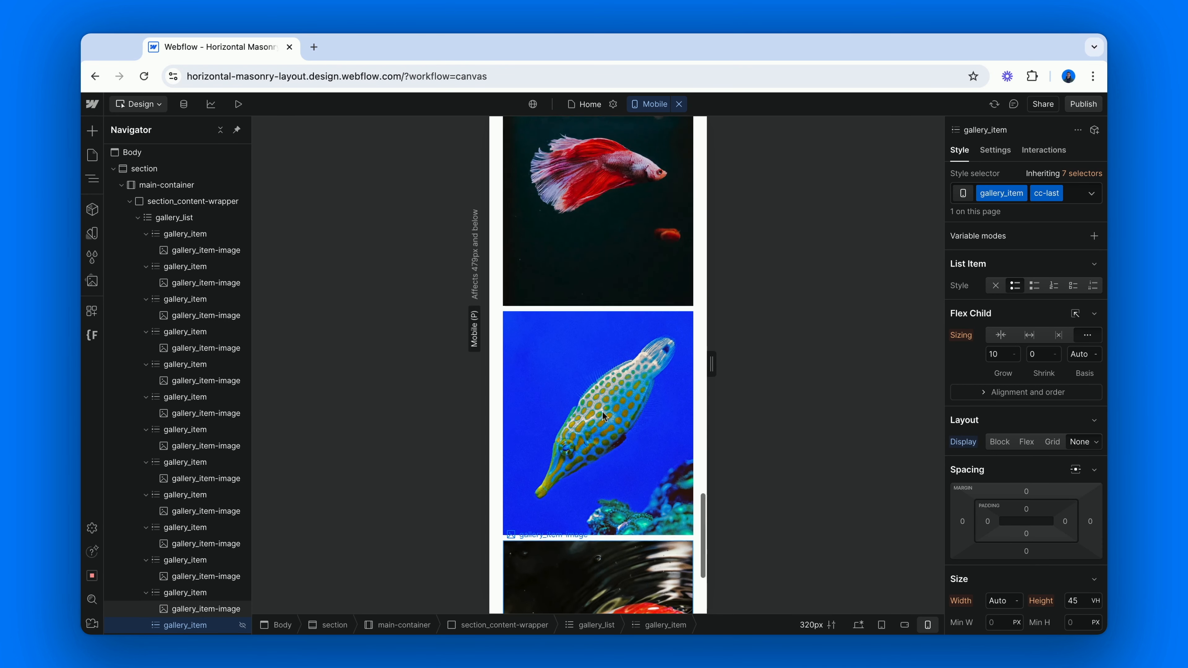
click(238, 104)
scroll(573, 281, up, 10)
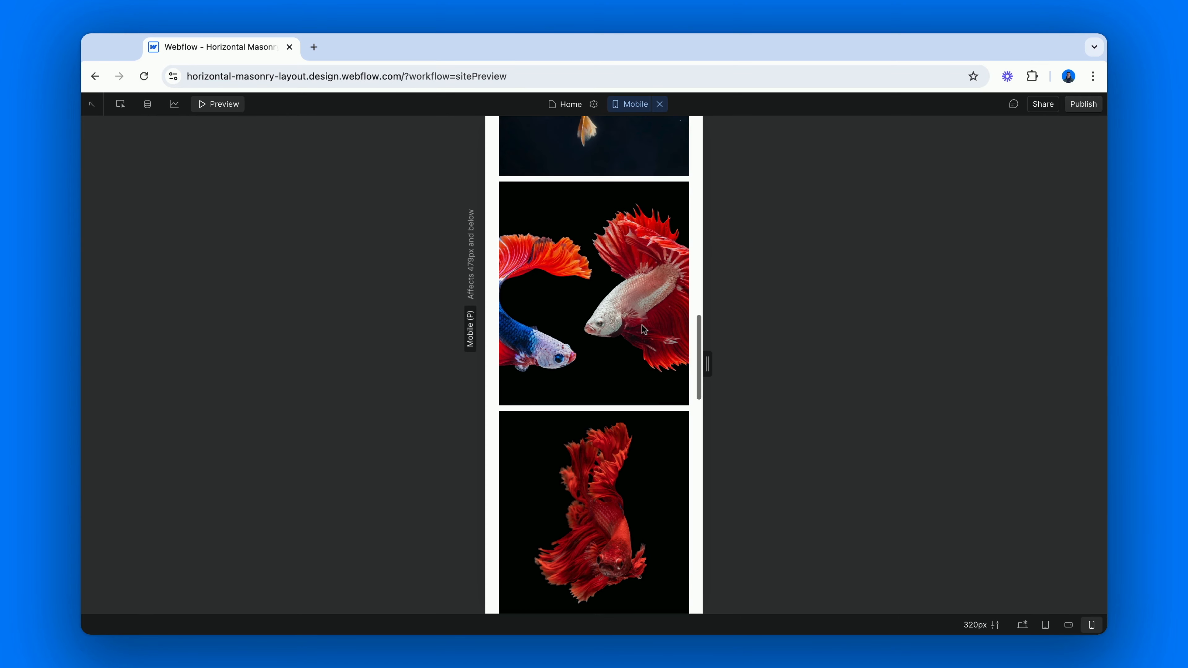
drag(707, 361, 925, 359)
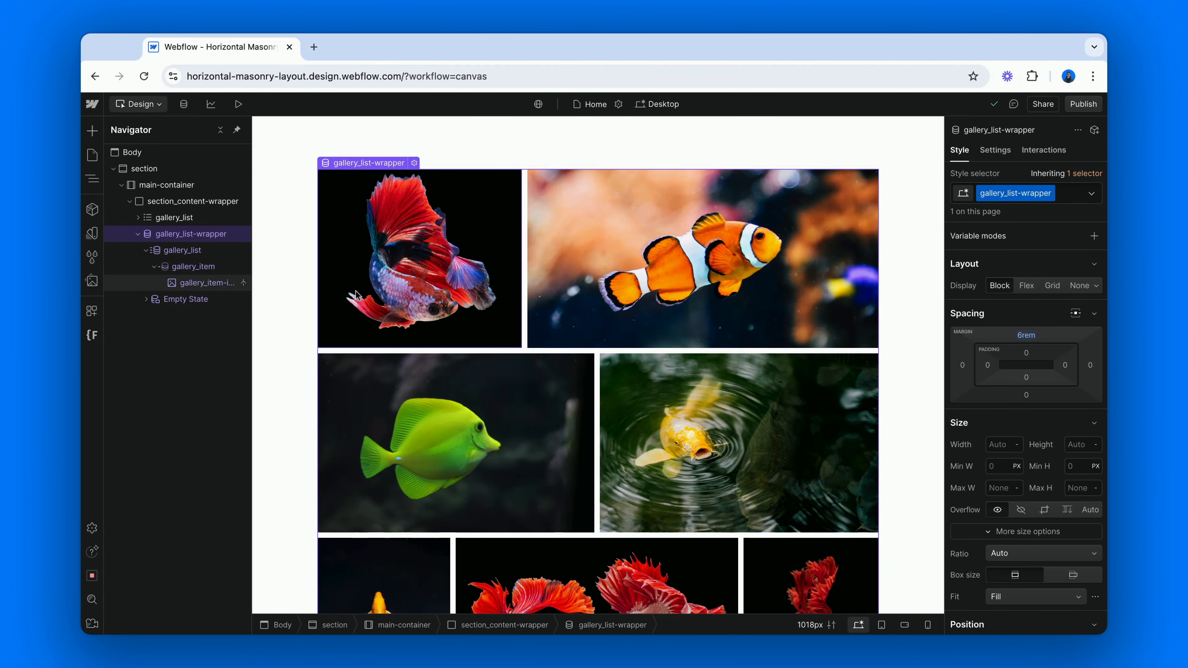
scroll(599, 365, down, 8)
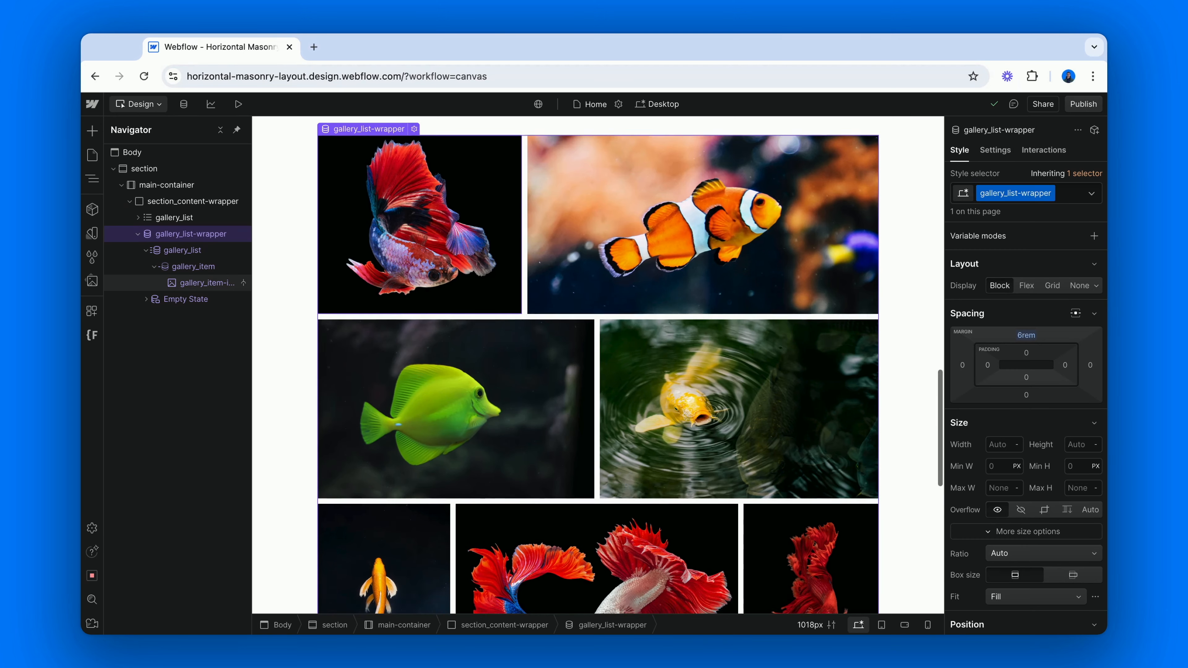
scroll(599, 365, down, 3)
scroll(598, 365, up, 7)
scroll(599, 365, up, 3)
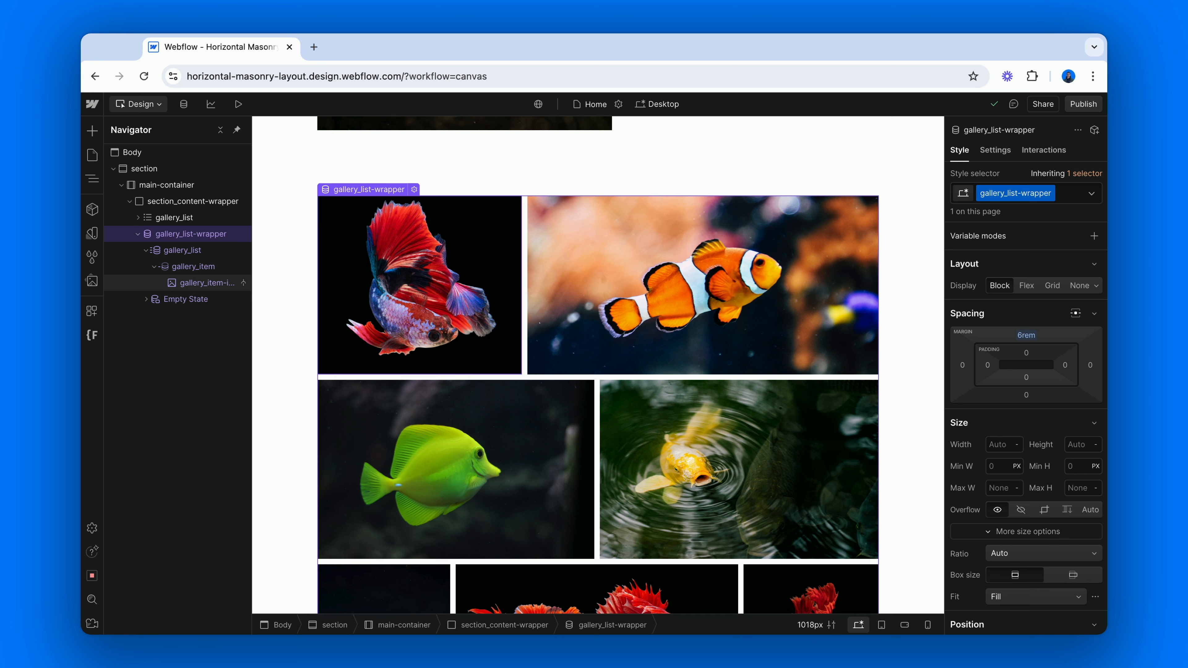
Open the settings of the Pictures CMS collection, review its collection fields, and return to the canvas
click(188, 109)
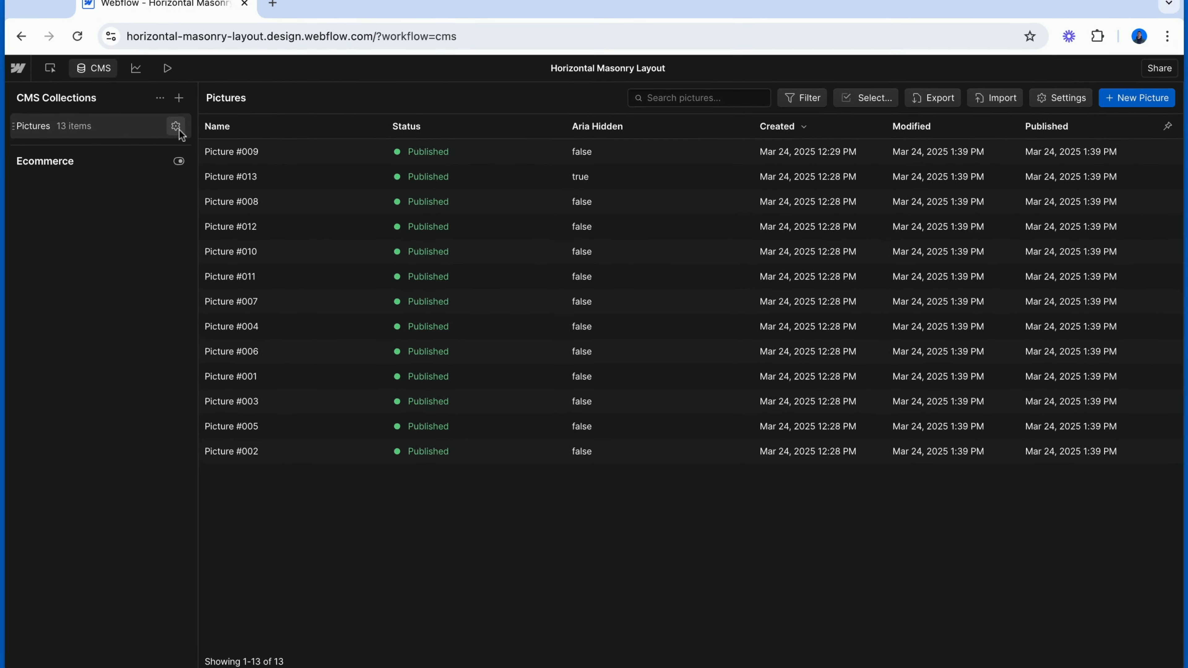
click(178, 129)
scroll(322, 421, down, 1)
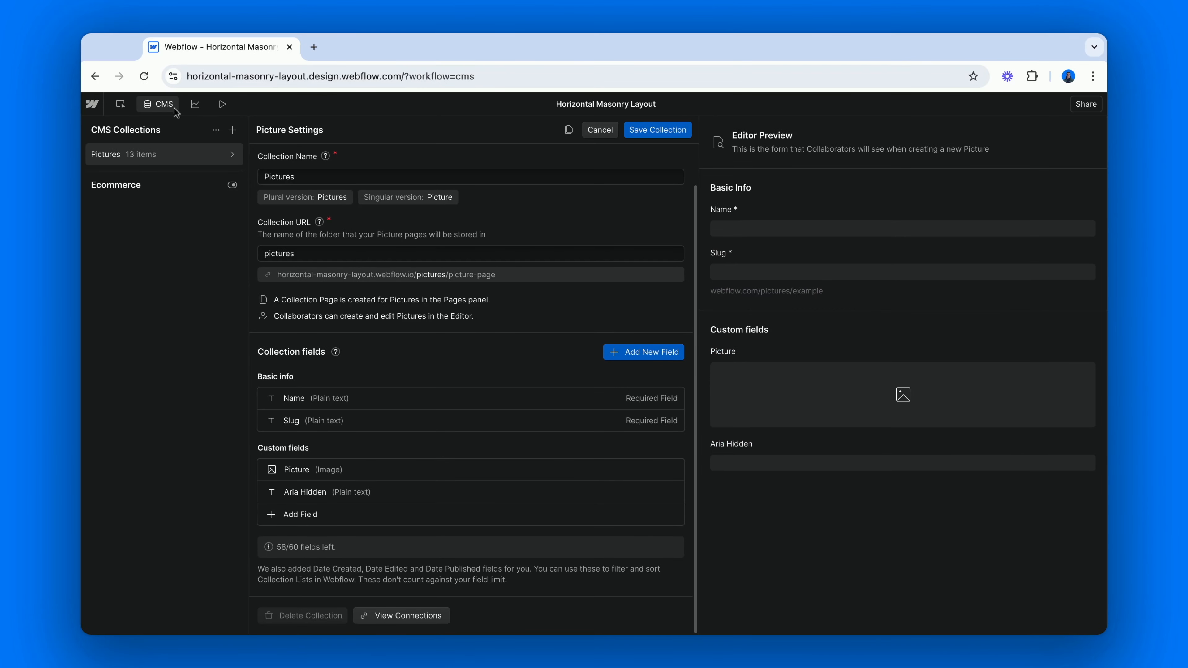
click(99, 67)
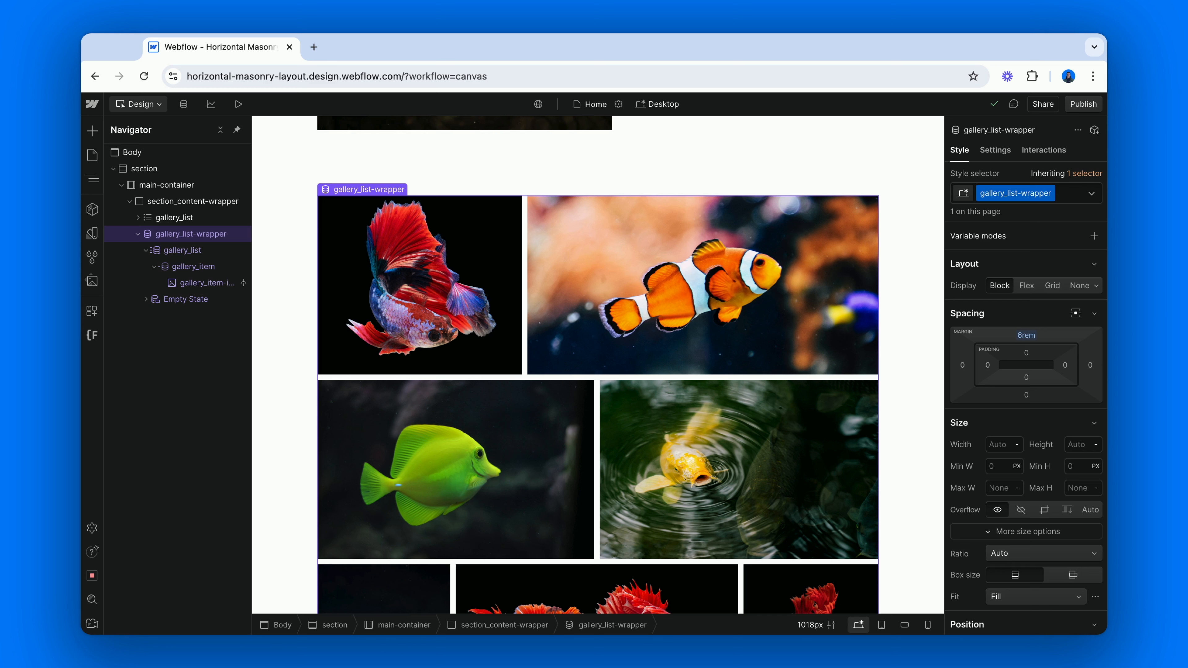
Open the asset settings of the red and white koi image, check its alt text options, and close them unchanged
click(92, 281)
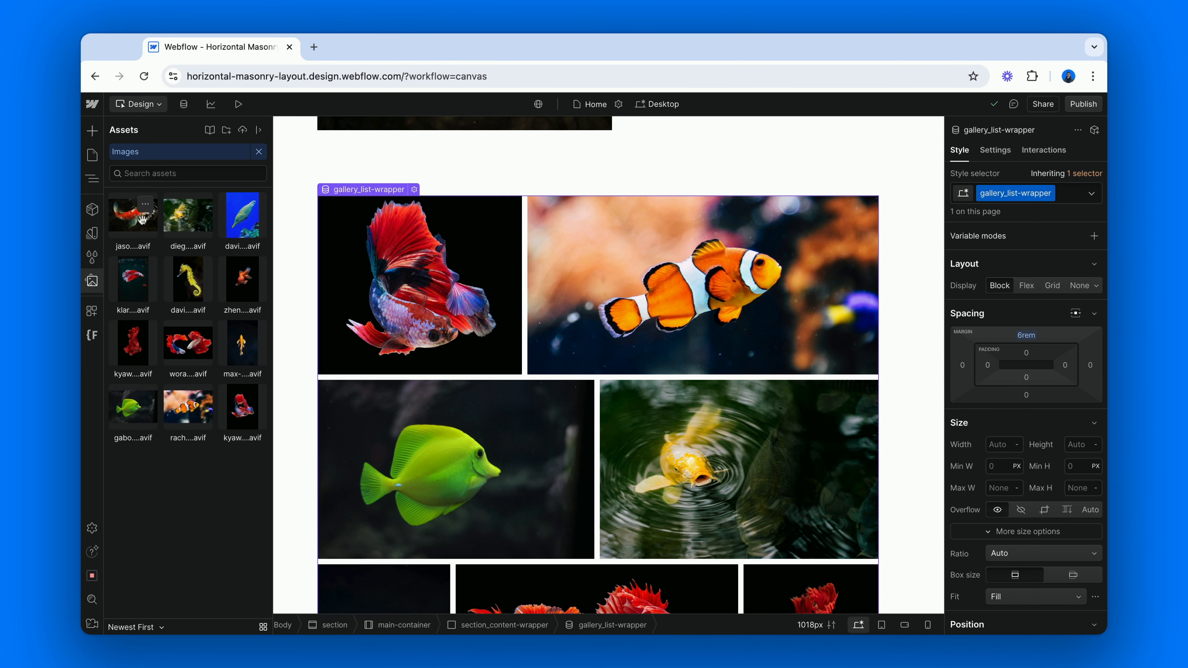
click(147, 206)
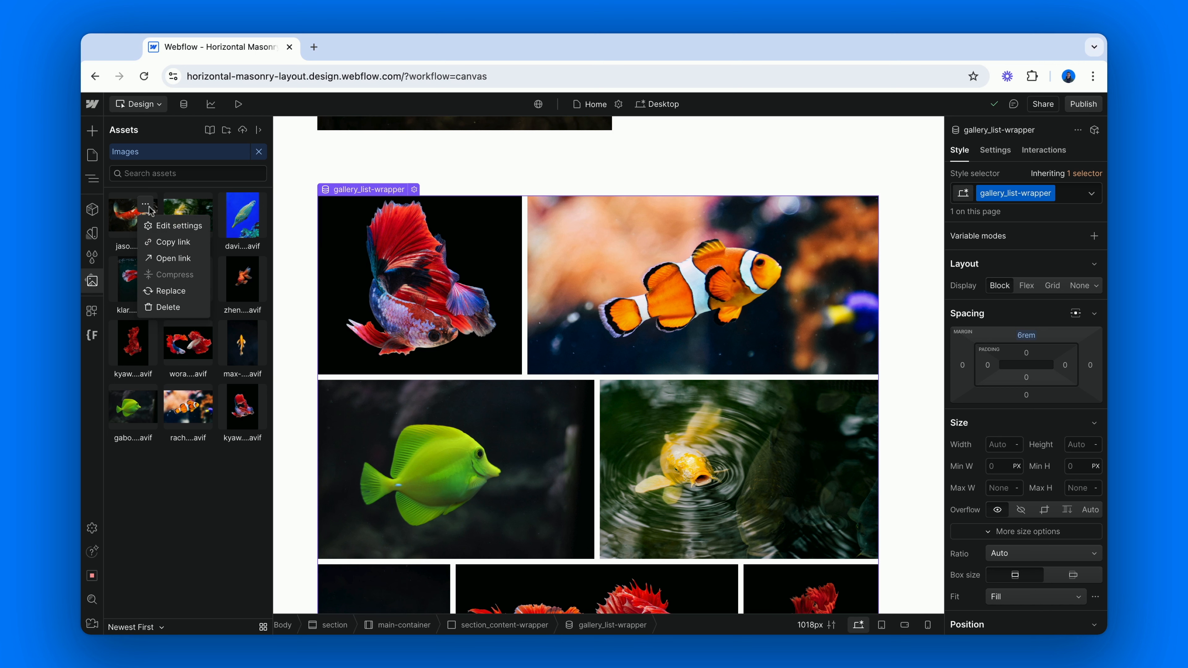
click(178, 226)
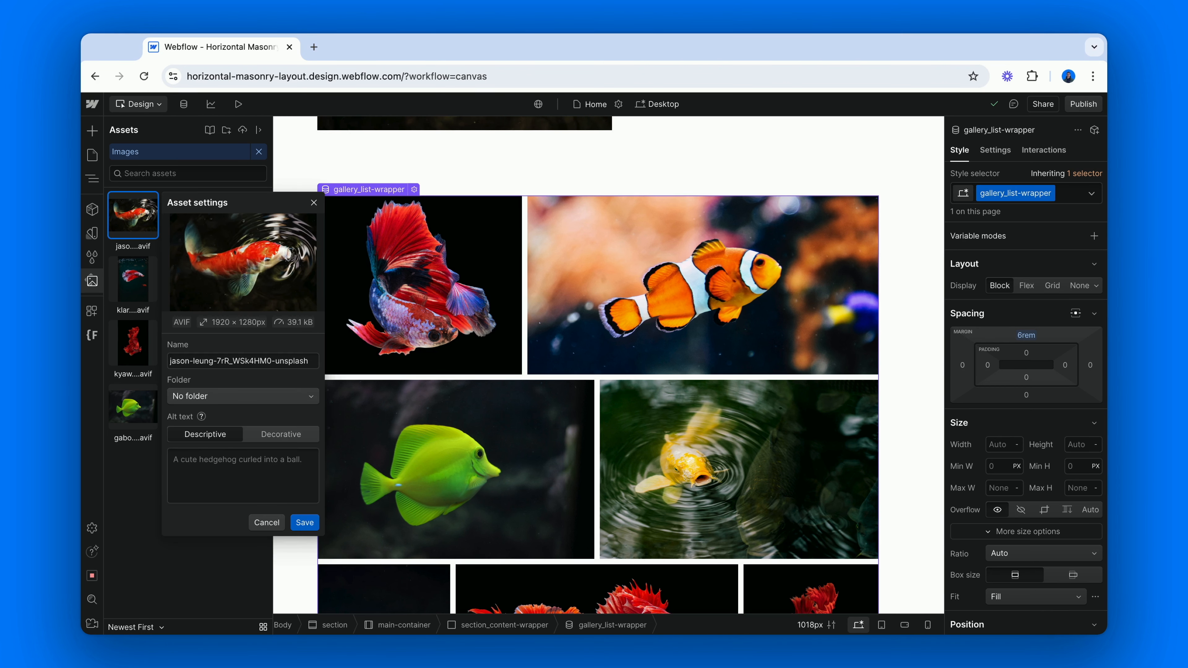
click(350, 175)
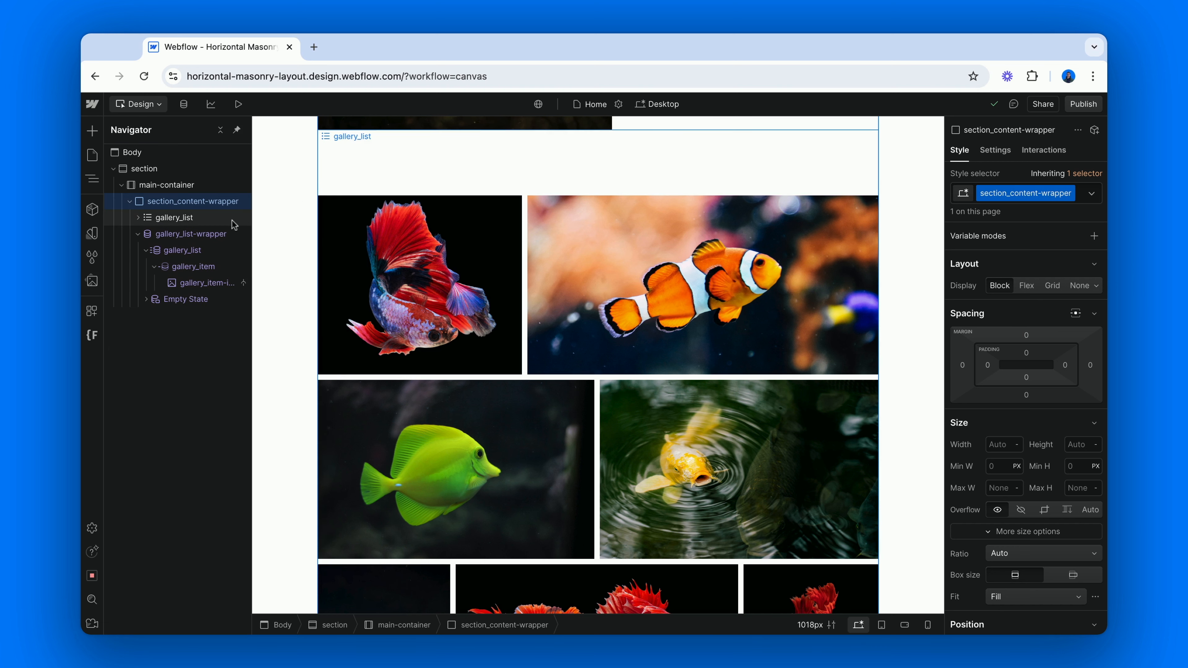
Examine the collection list structure by selecting gallery_list-wrapper and its nested gallery_list, gallery_item and gallery item image
click(220, 236)
click(137, 235)
click(137, 234)
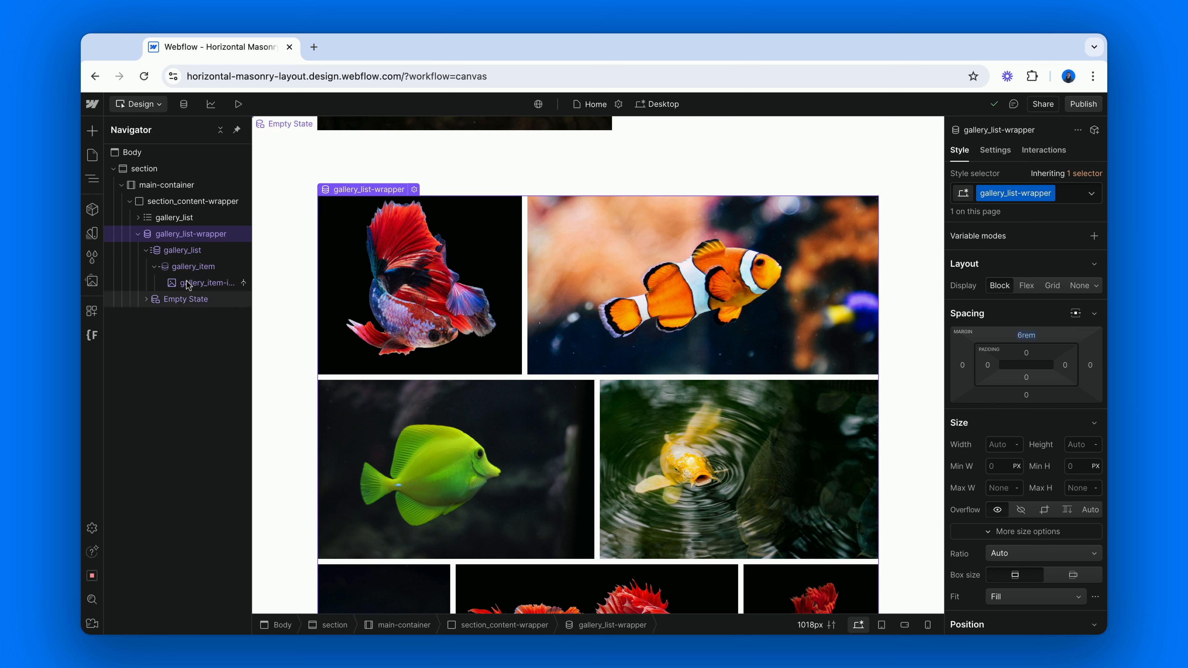
click(194, 250)
click(197, 268)
click(209, 282)
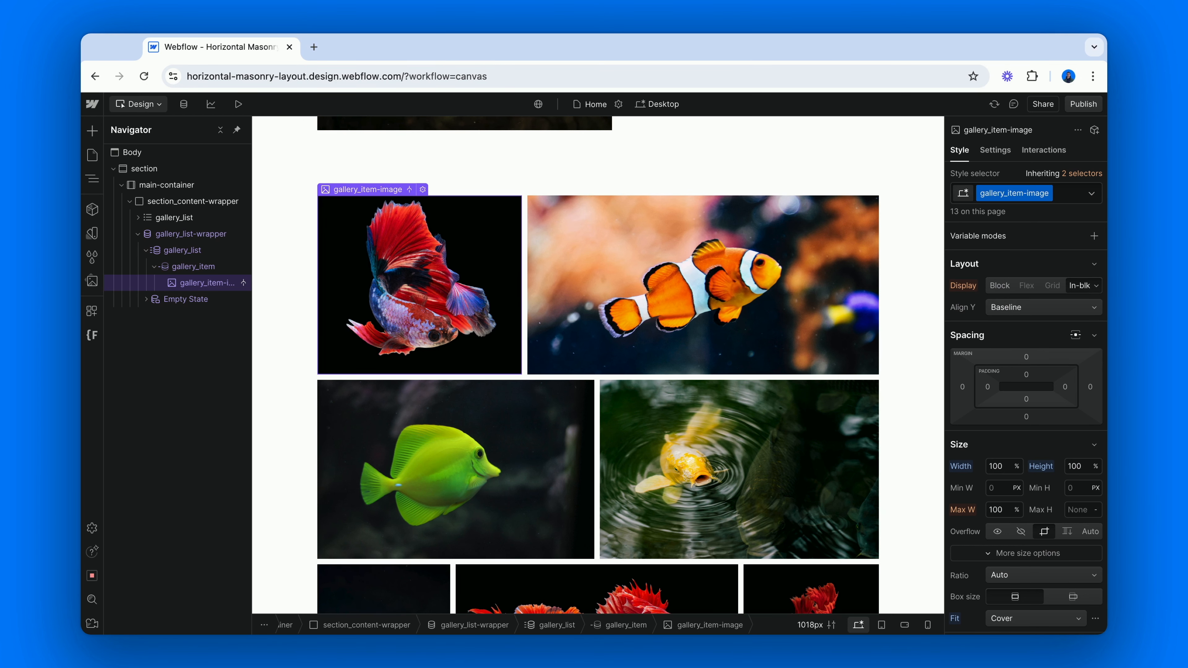
Select the empty last gallery_item beside the koi image in the collection list's final row
scroll(287, 394, down, 5)
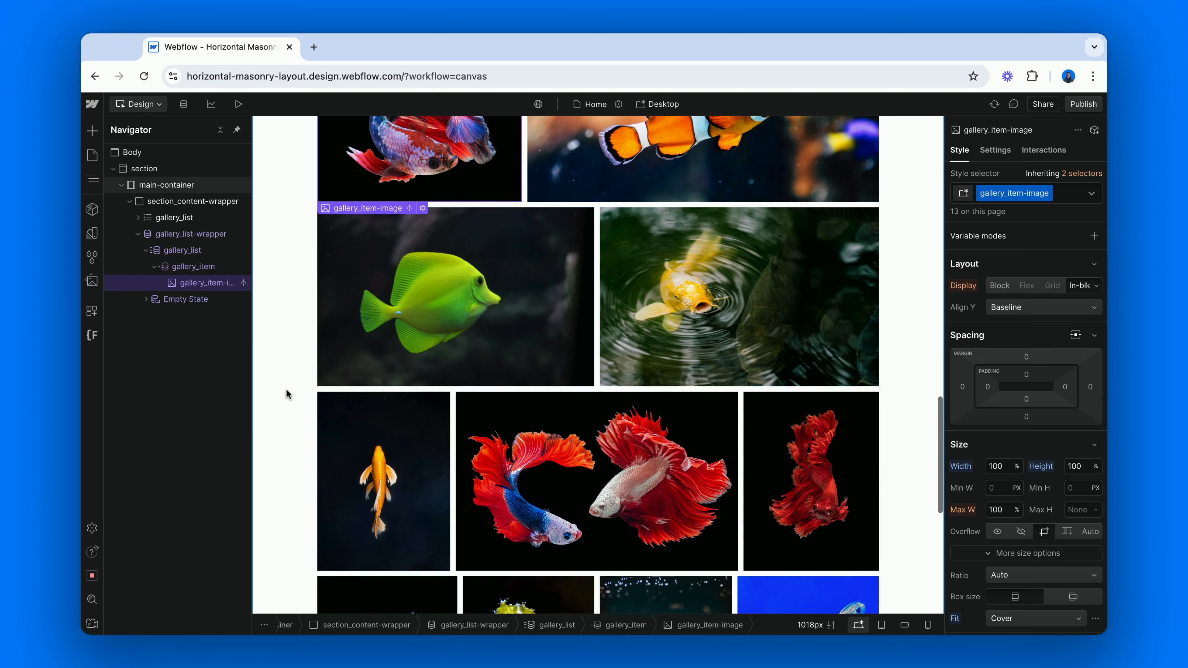
scroll(286, 393, down, 8)
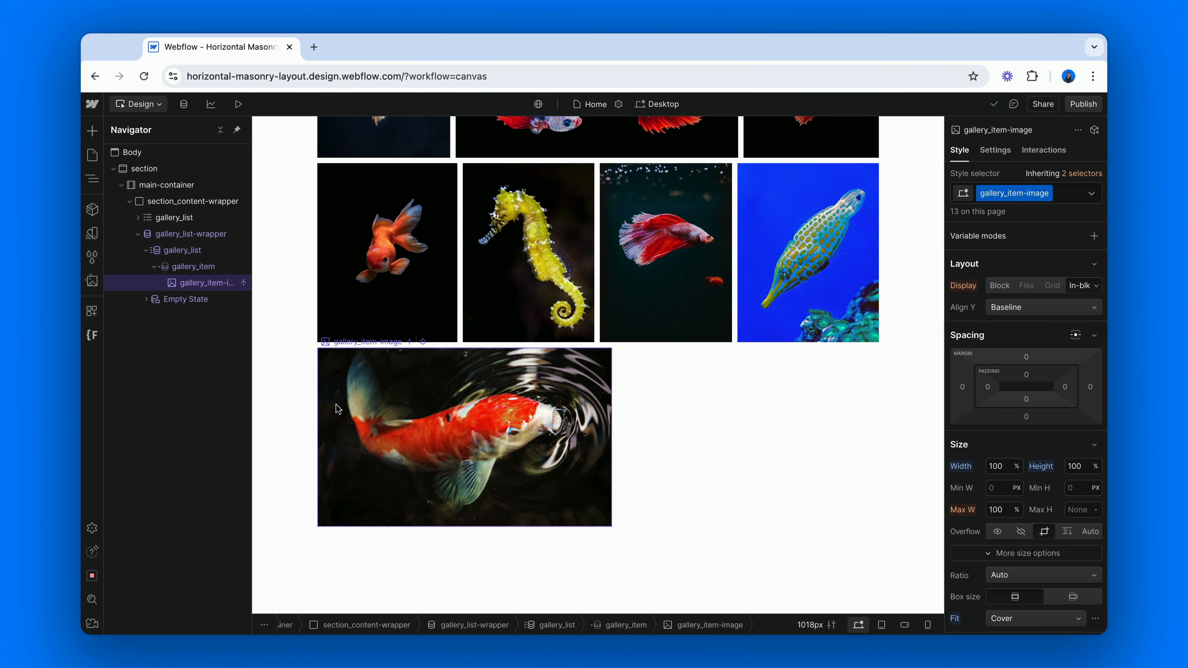
click(669, 435)
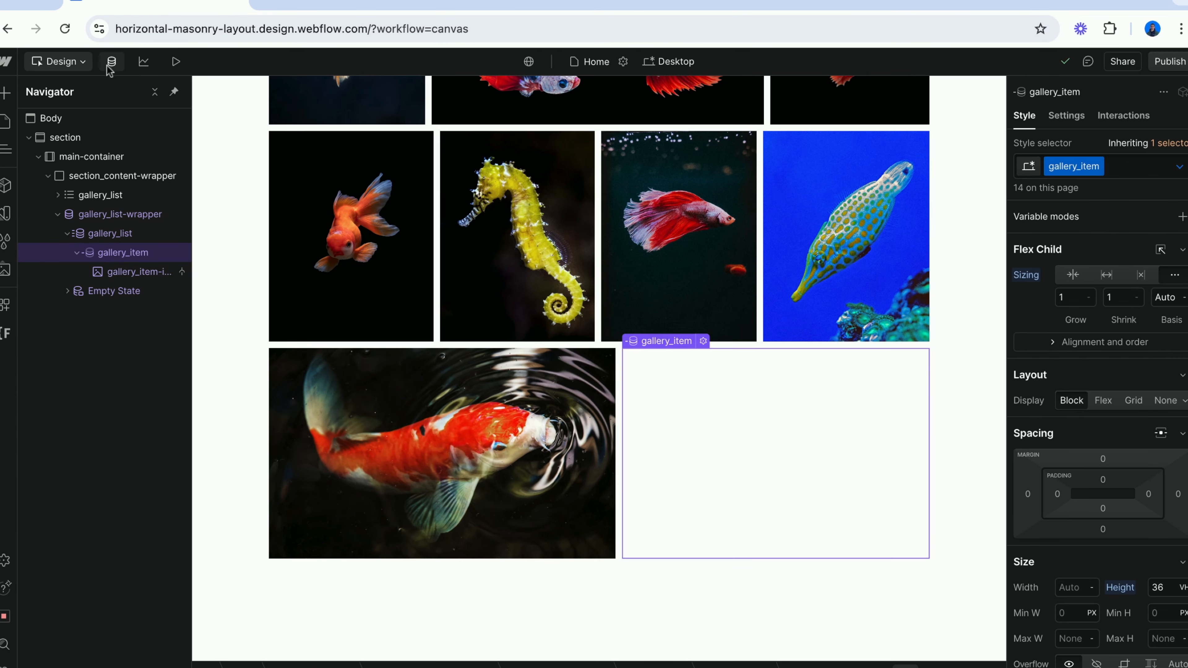
Open the Picture #013 item in the Pictures collection to check its Picture and Aria Hidden fields, and return to the canvas
click(184, 103)
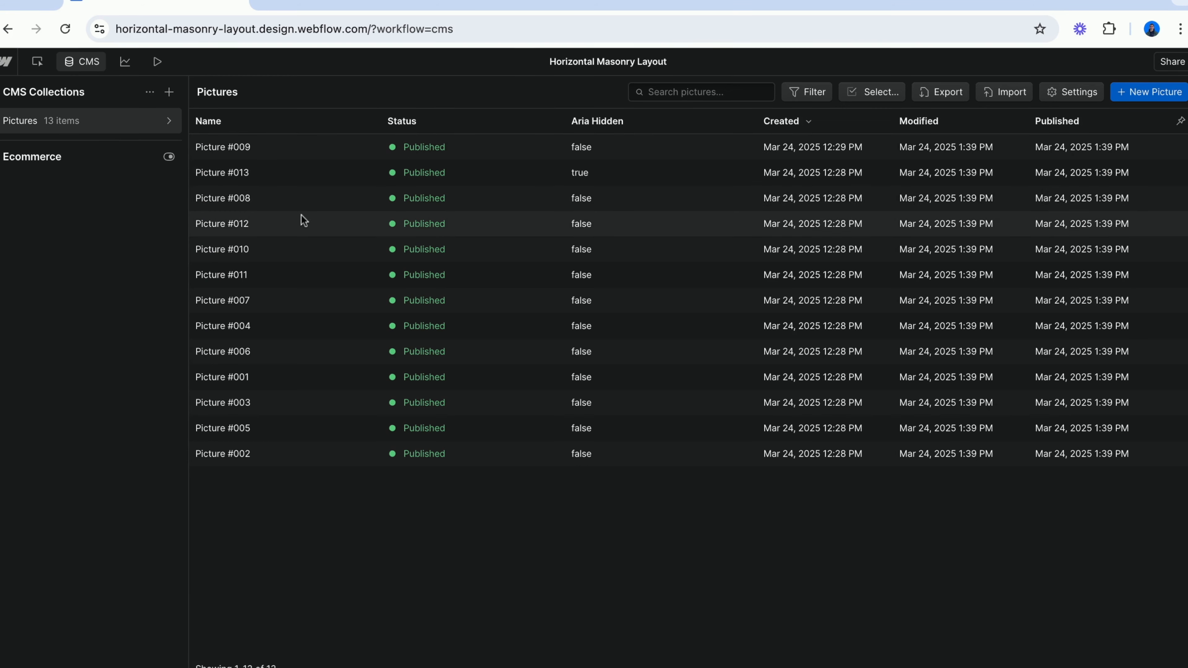
click(304, 175)
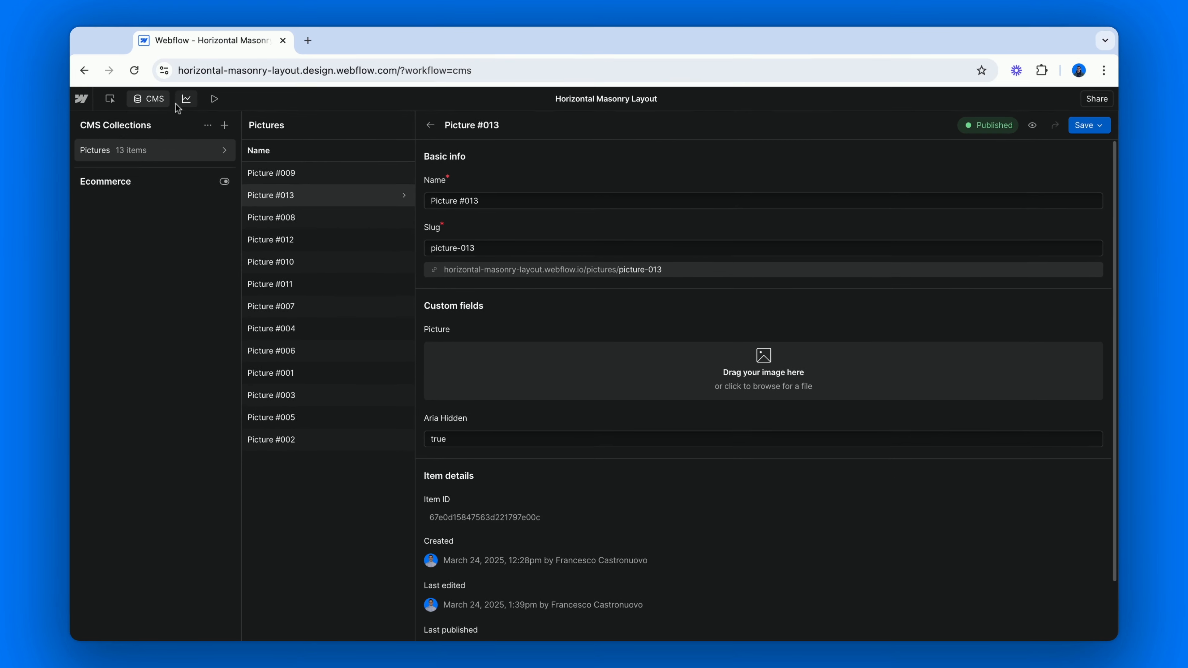
click(94, 63)
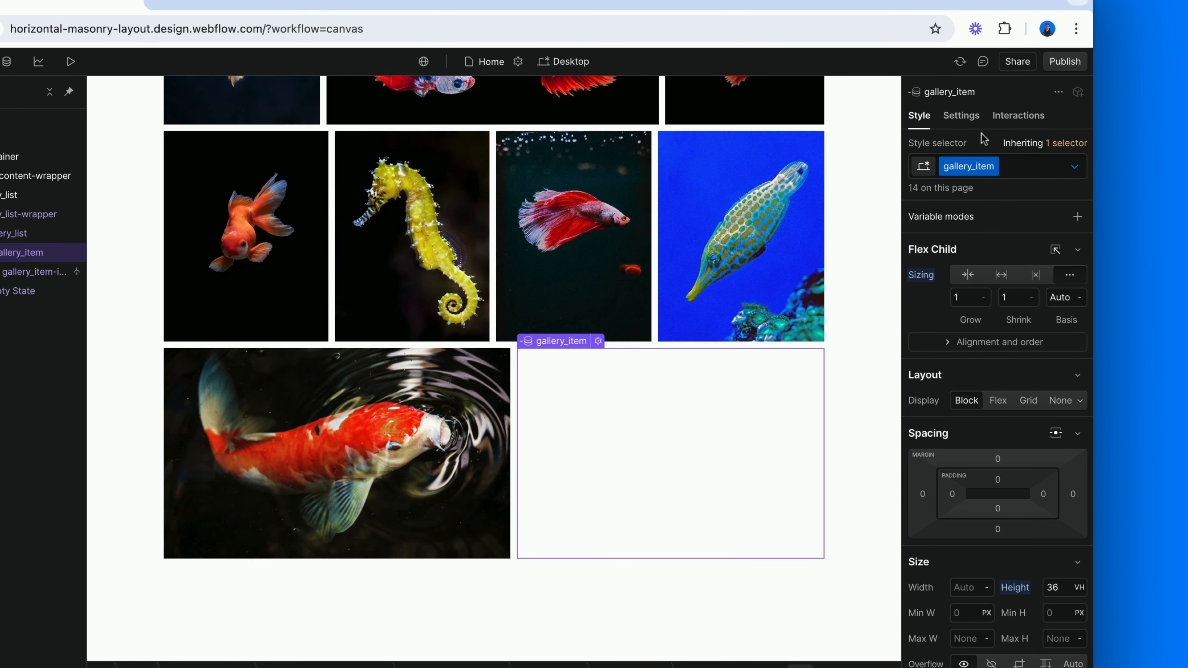
Inspect the flex child sizing of the gallery_item class in its Last Item state, and deselect the item
click(1074, 166)
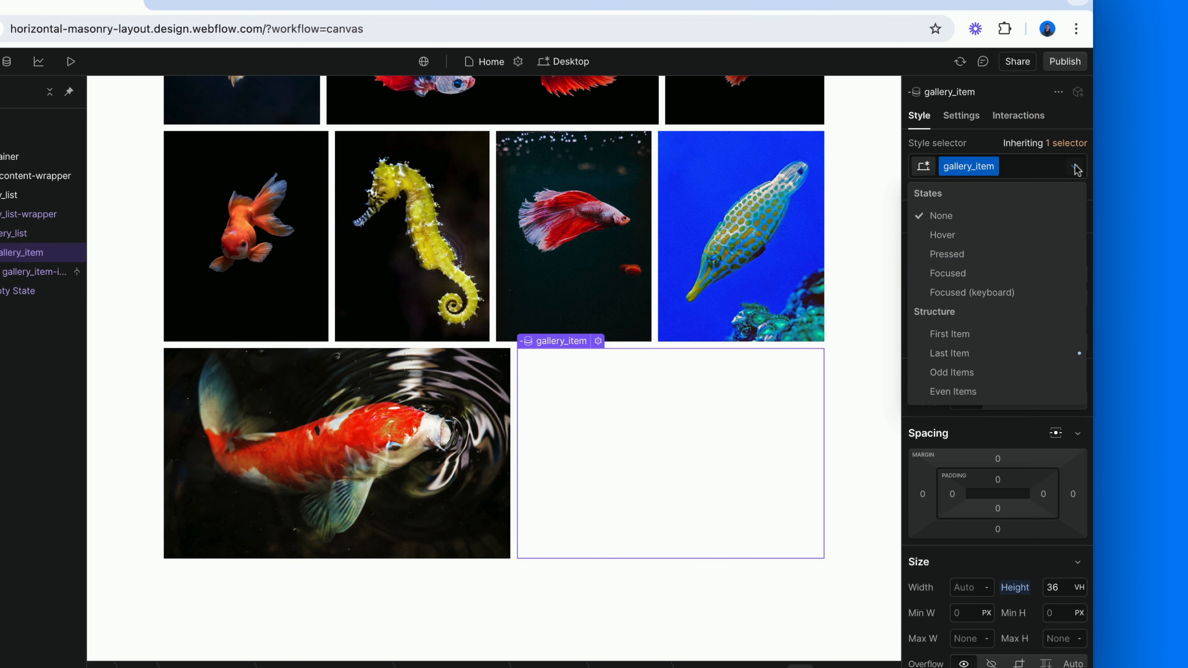
click(966, 353)
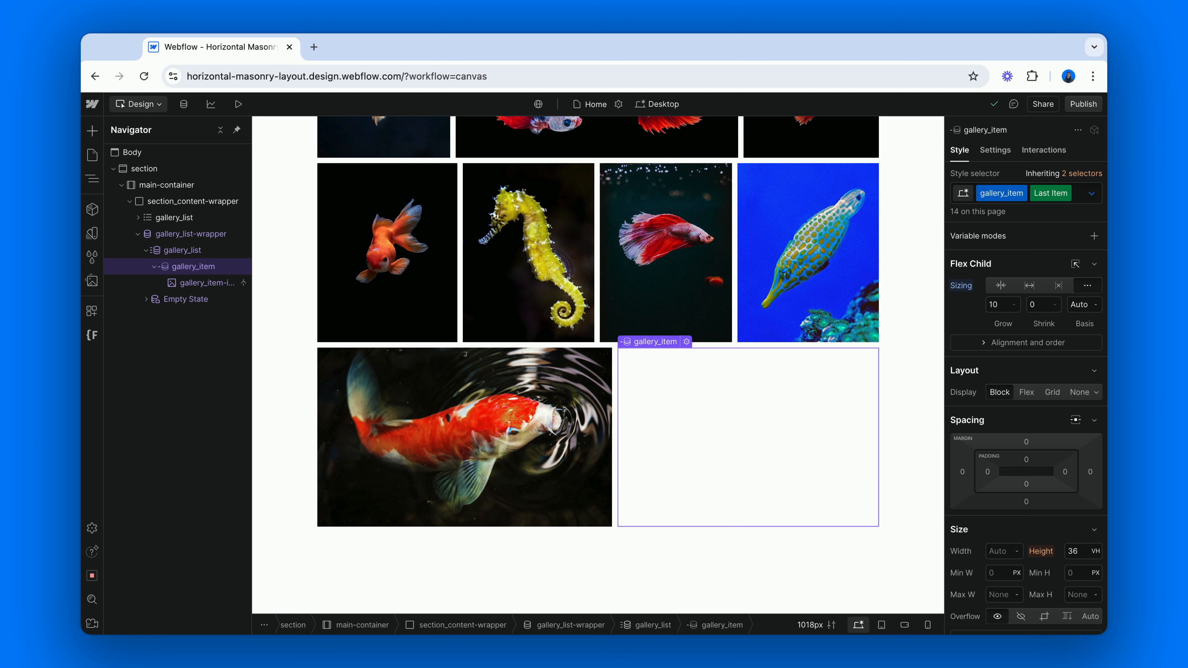
click(912, 351)
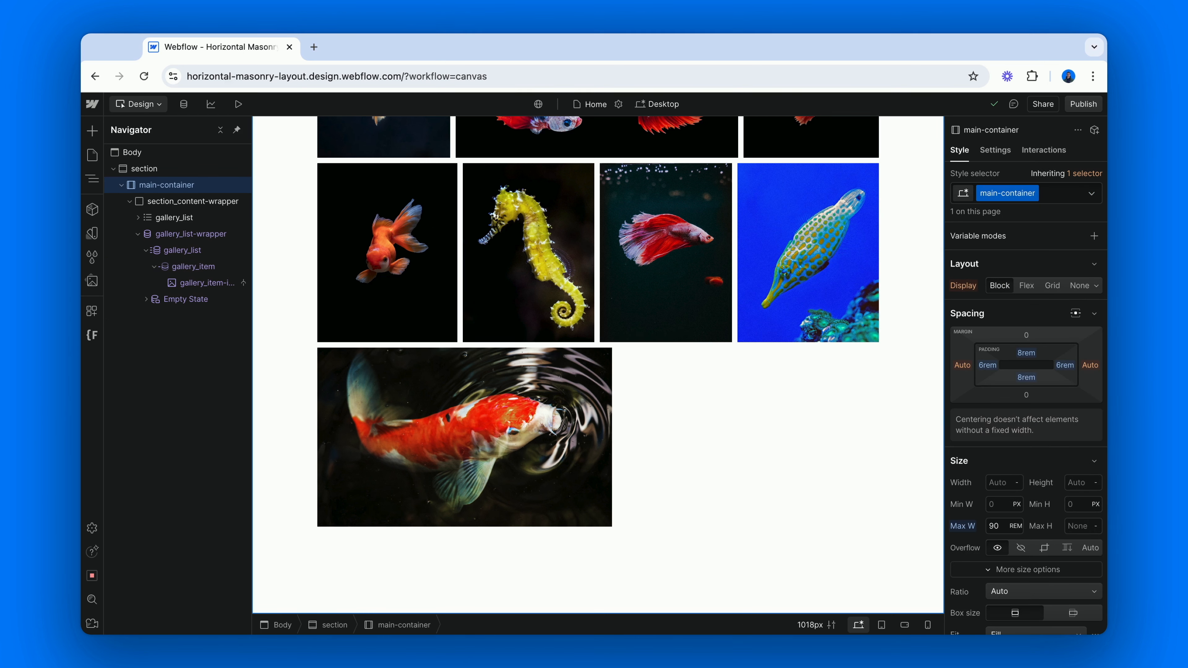
Select the collection list's gallery_item and compare the Aria Hidden field across several Pictures collection items, finishing with Picture #013
click(203, 267)
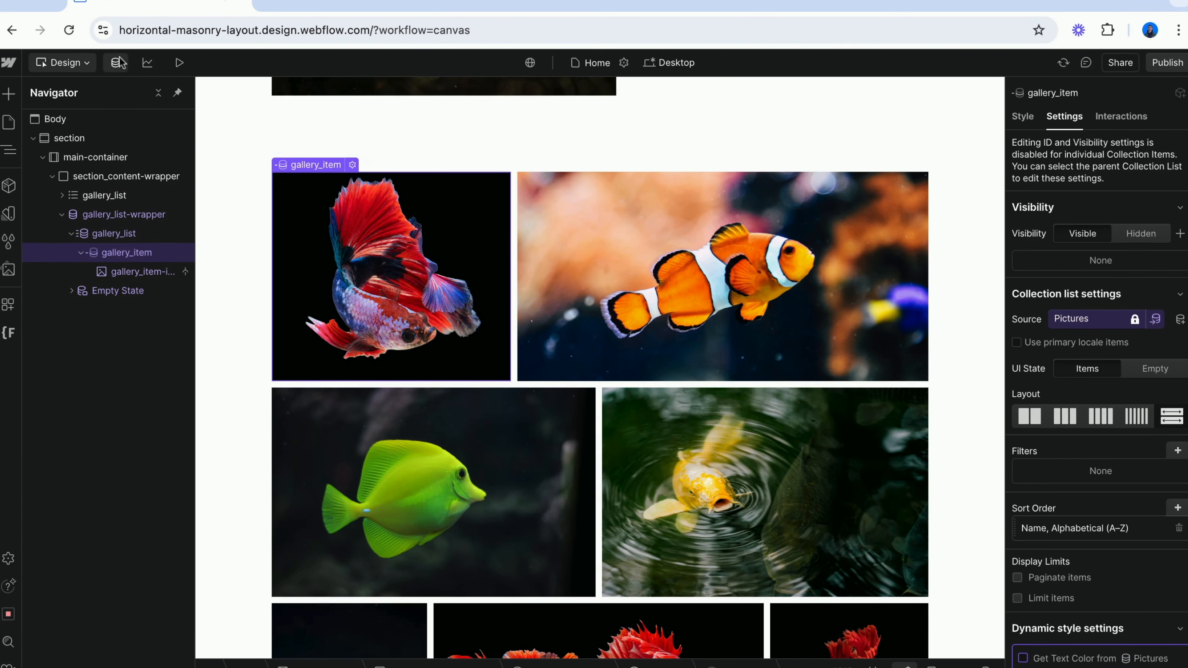
click(116, 63)
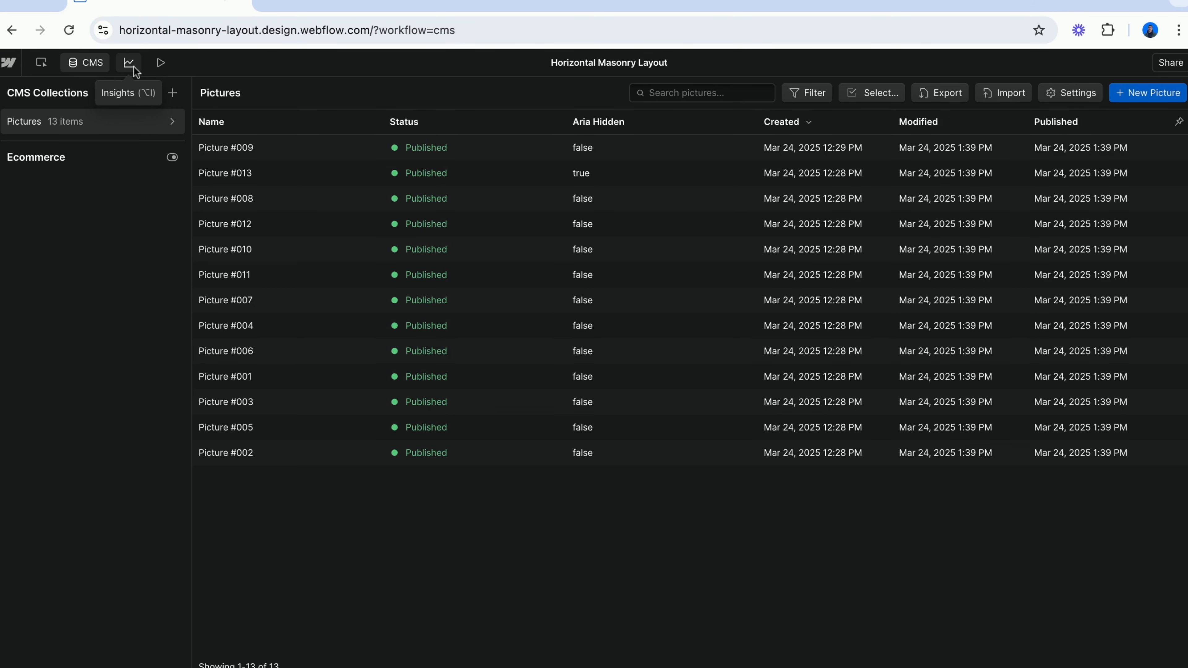
click(237, 148)
click(237, 222)
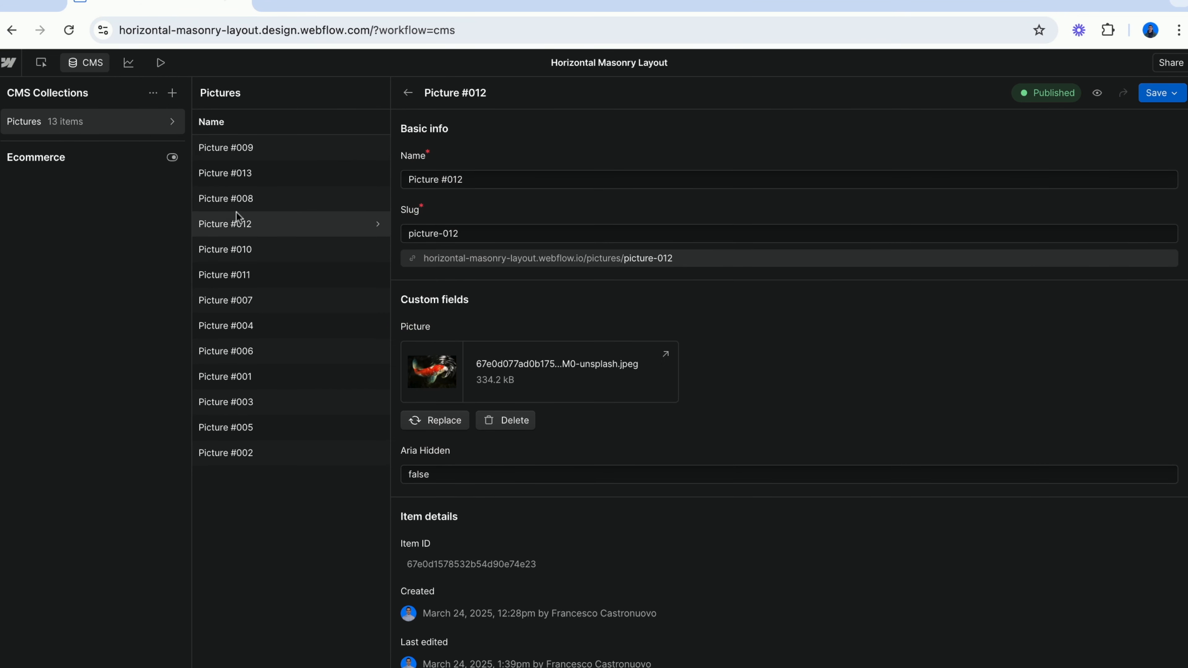
click(238, 250)
click(240, 280)
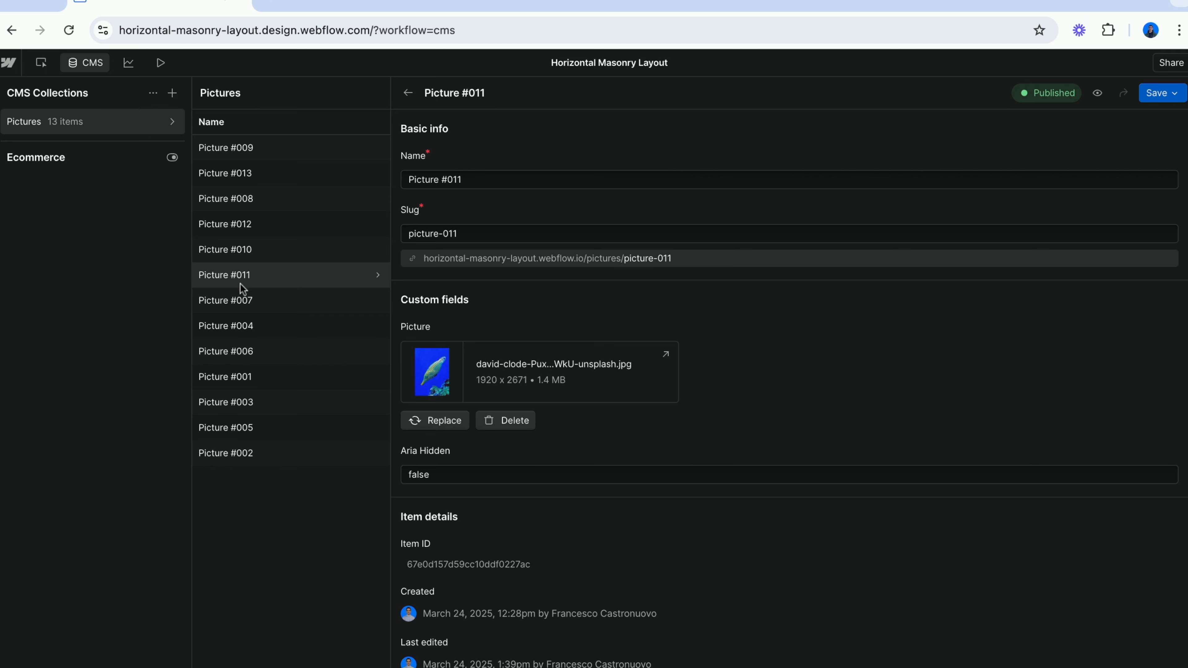
click(241, 302)
click(241, 328)
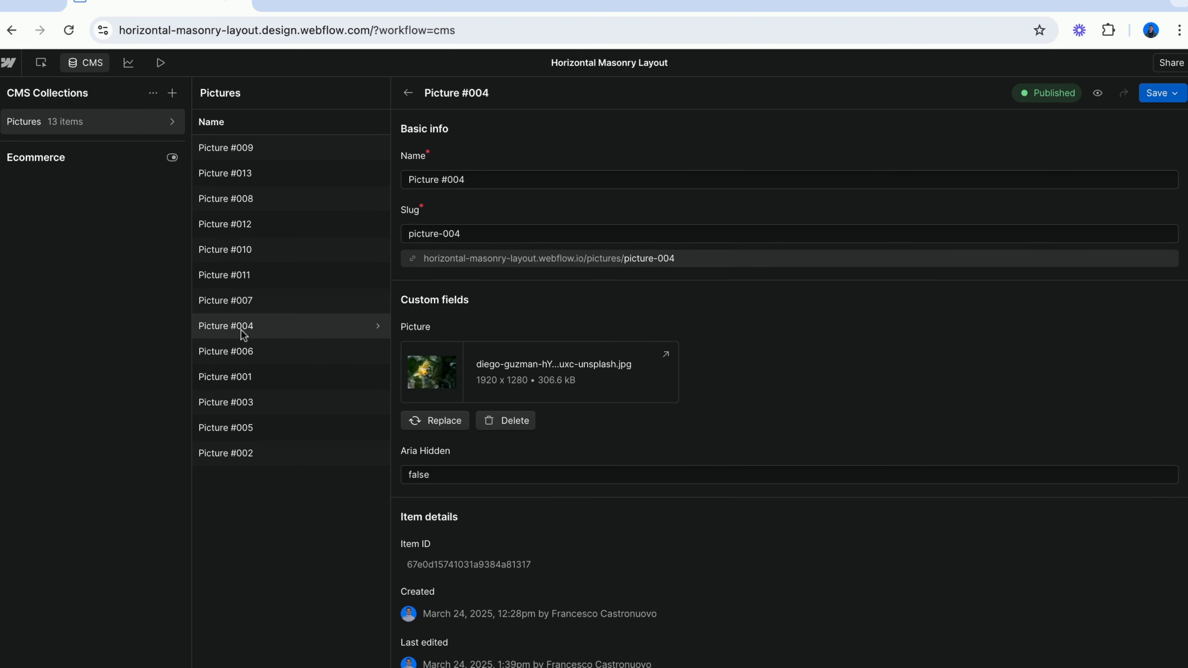
click(244, 353)
click(247, 400)
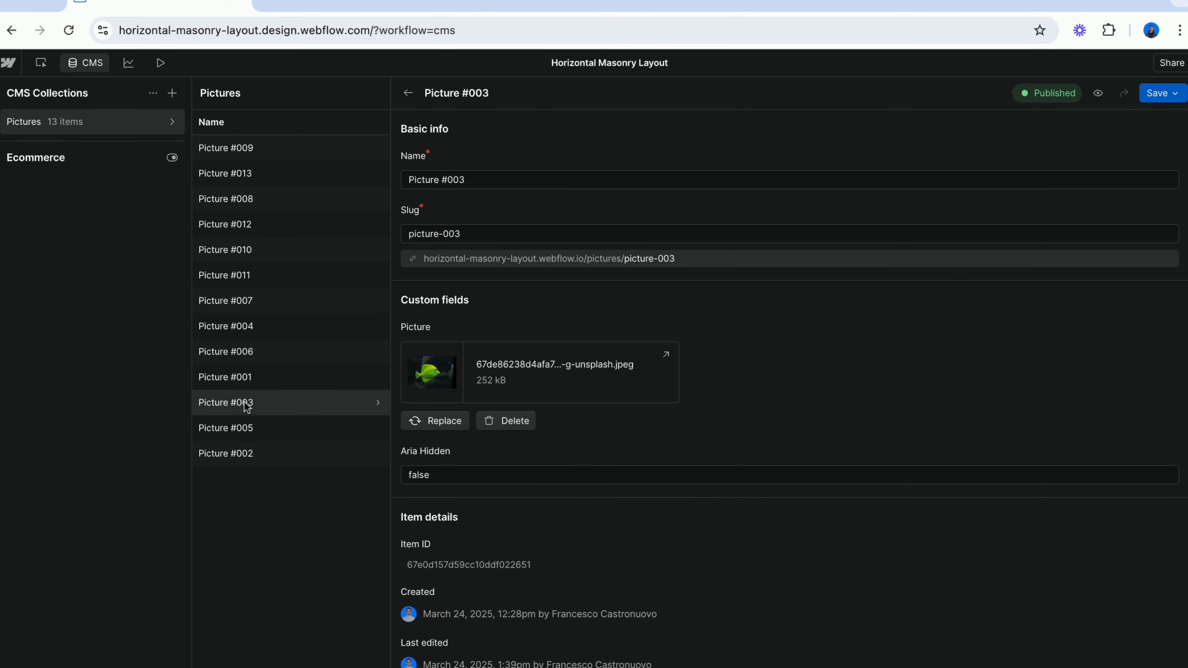
click(289, 180)
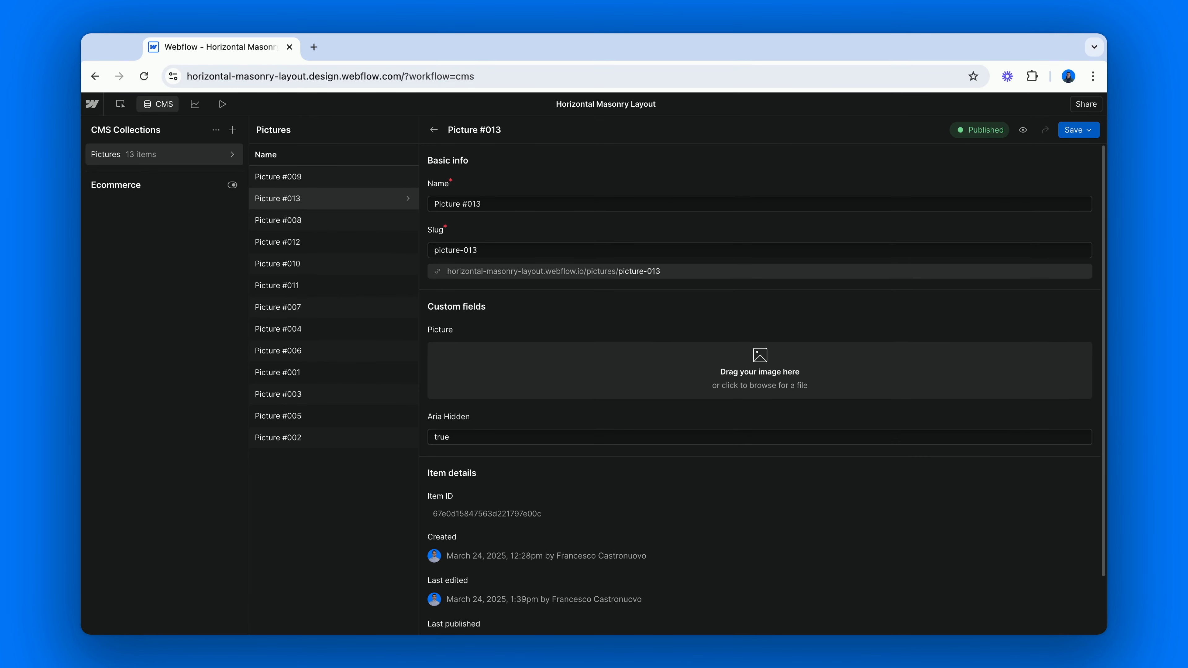
Back on the canvas, add a custom attribute named aria-hidden to gallery_item and connect its value to the collection's Aria Hidden field
click(161, 104)
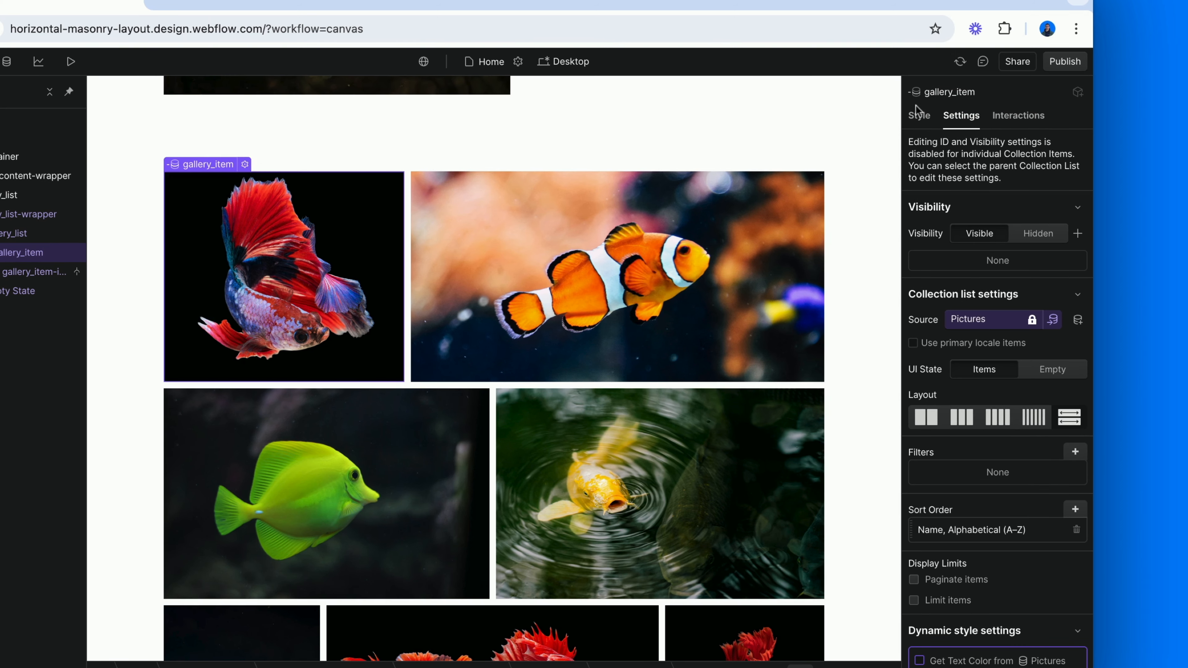
scroll(1016, 451, down, 5)
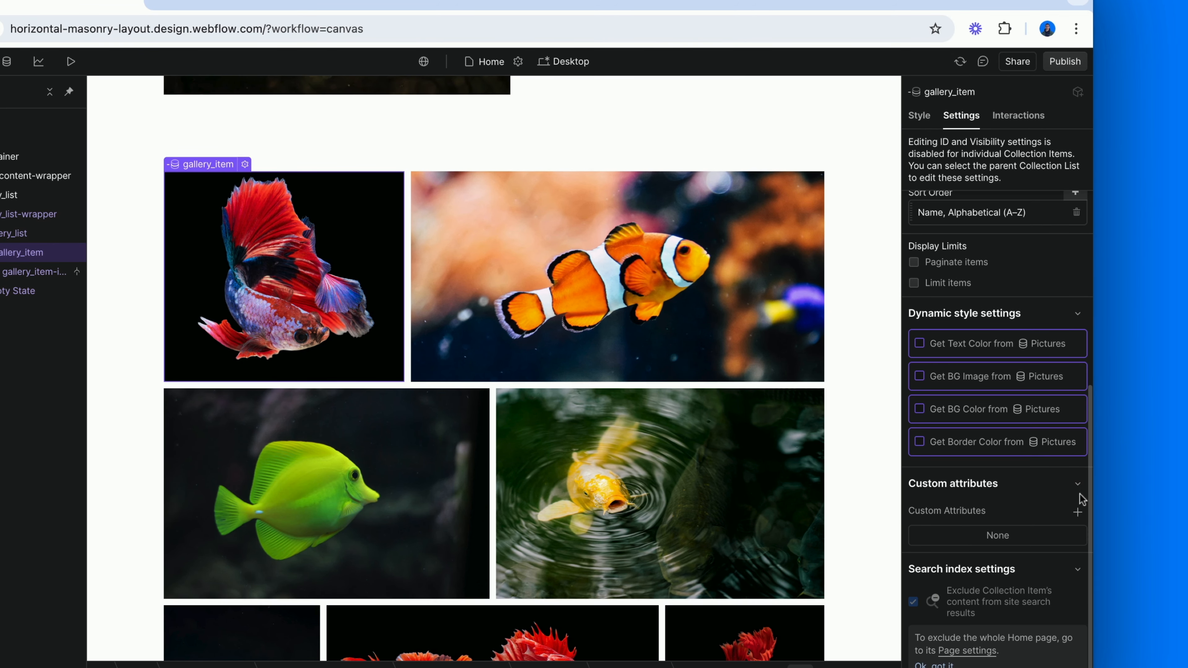
click(1077, 512)
text(ari)
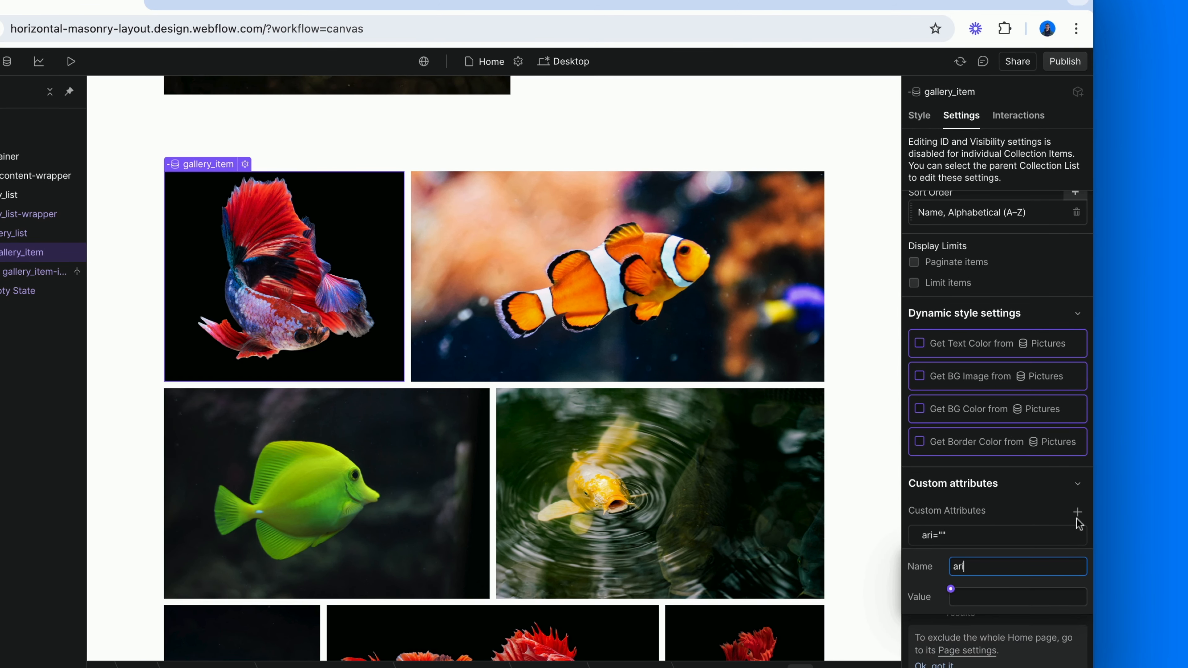
text(a-hidden)
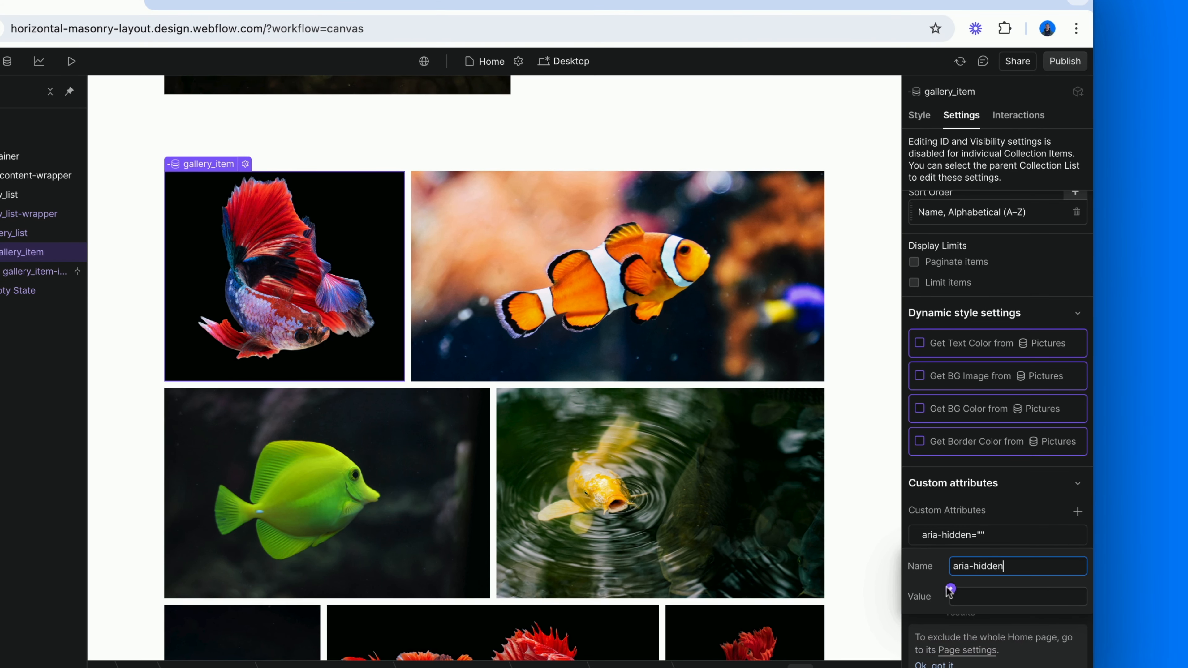
click(951, 589)
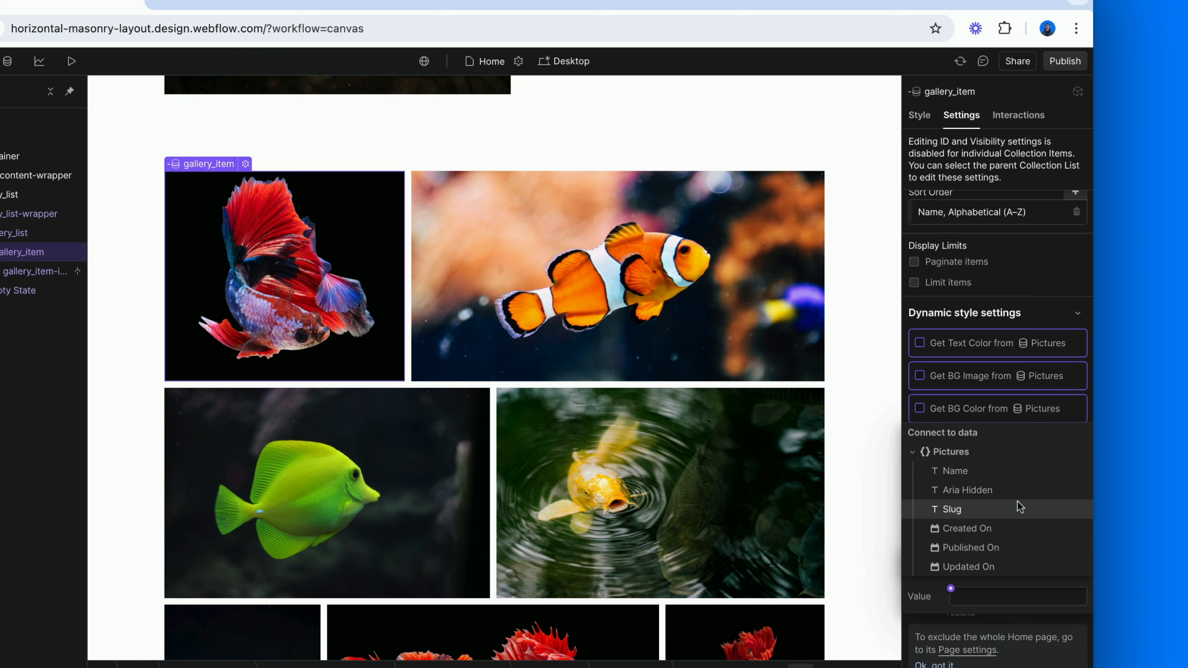
click(1018, 490)
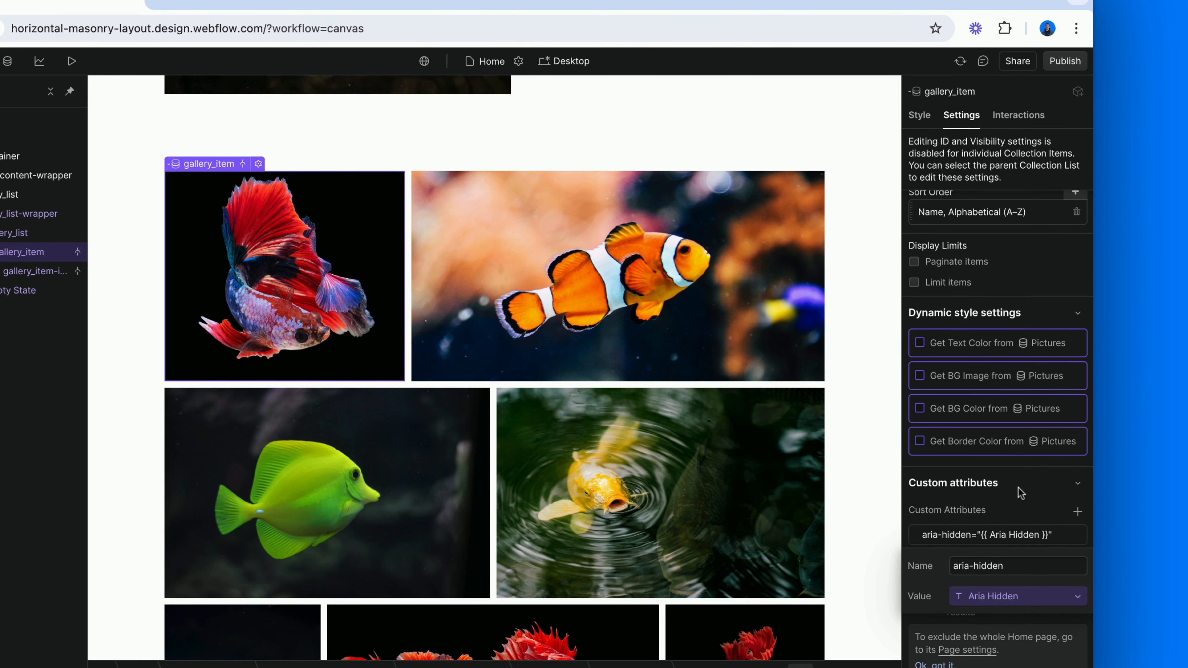
click(893, 487)
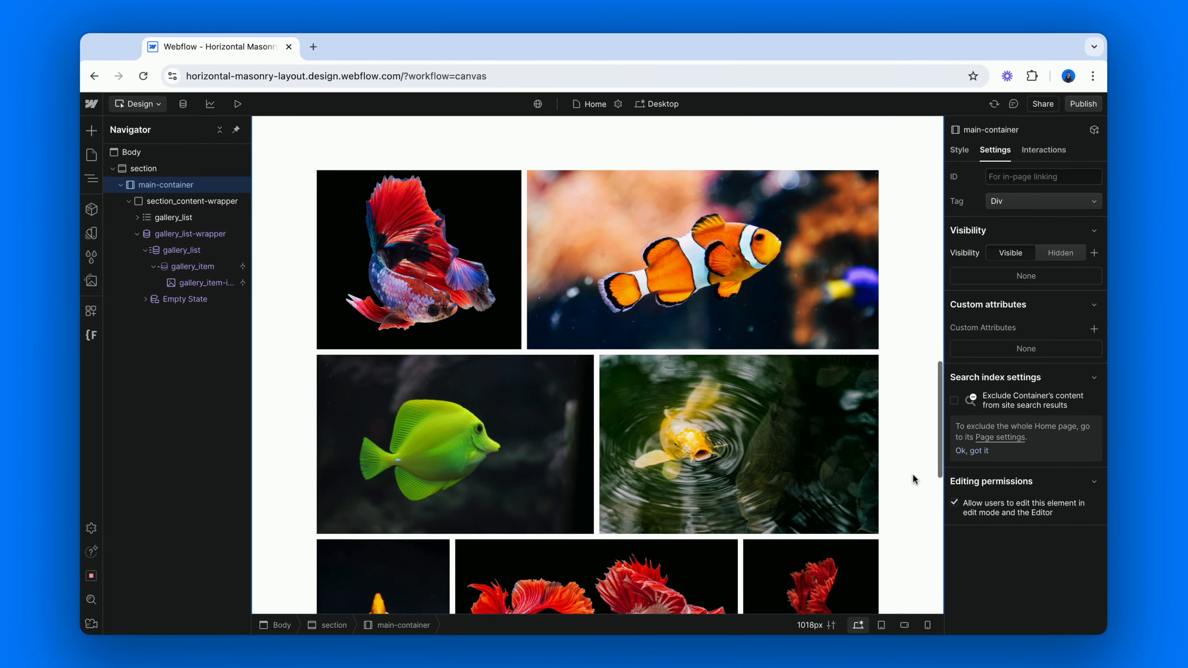
scroll(914, 478, down, 3)
scroll(598, 365, down, 10)
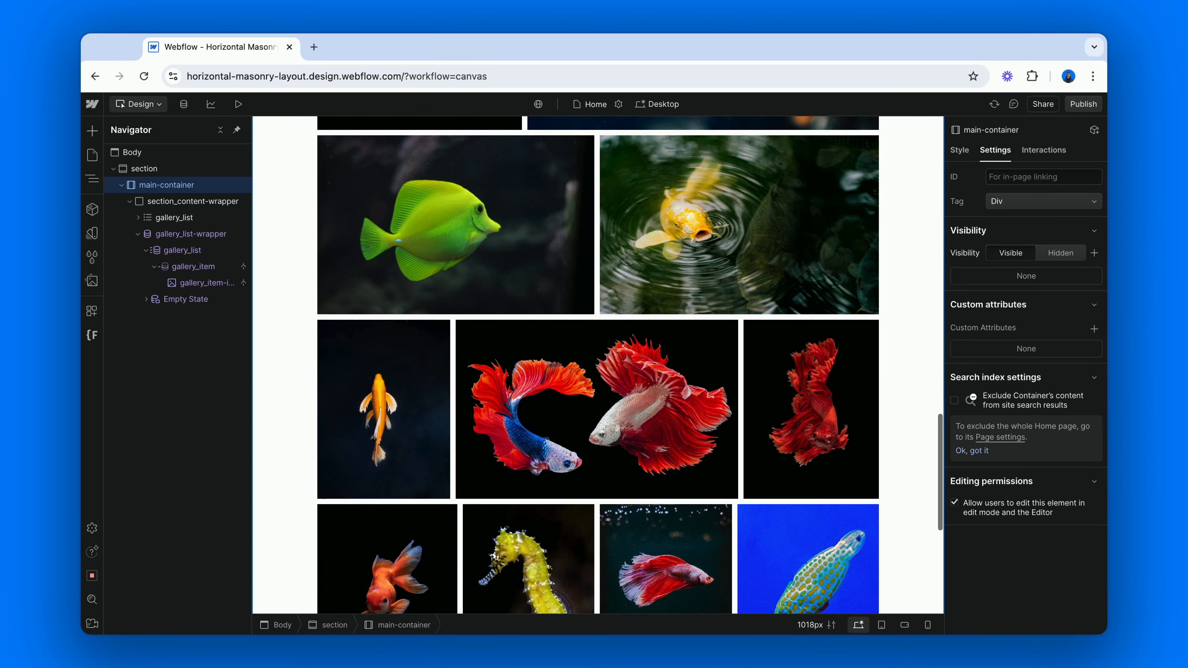
scroll(597, 365, down, 5)
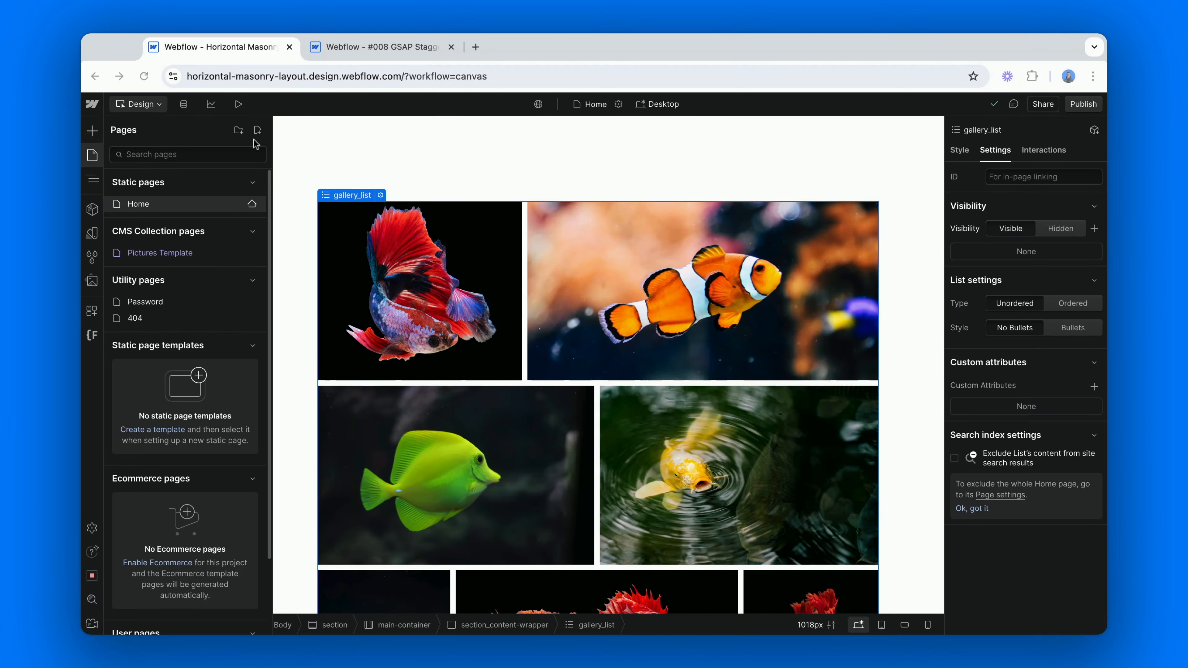
Copy the GSAP staggered animation script from the #008 GSAP site's before-body code into the Home page's custom code, and save the page settings
click(348, 51)
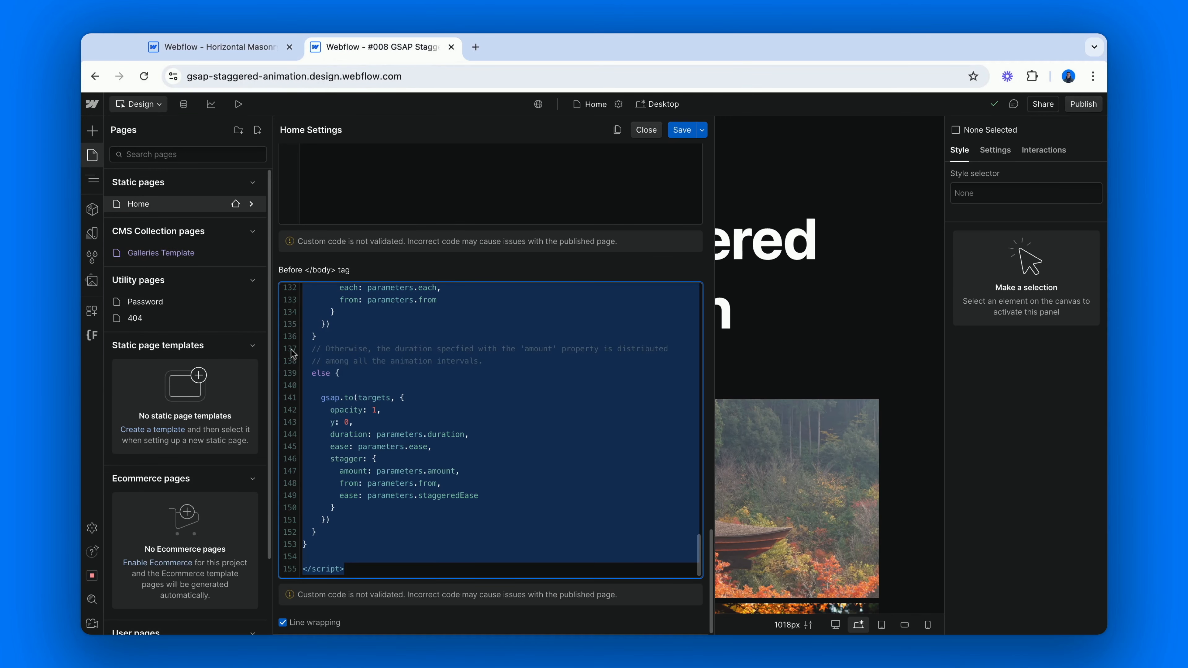
click(260, 54)
click(251, 206)
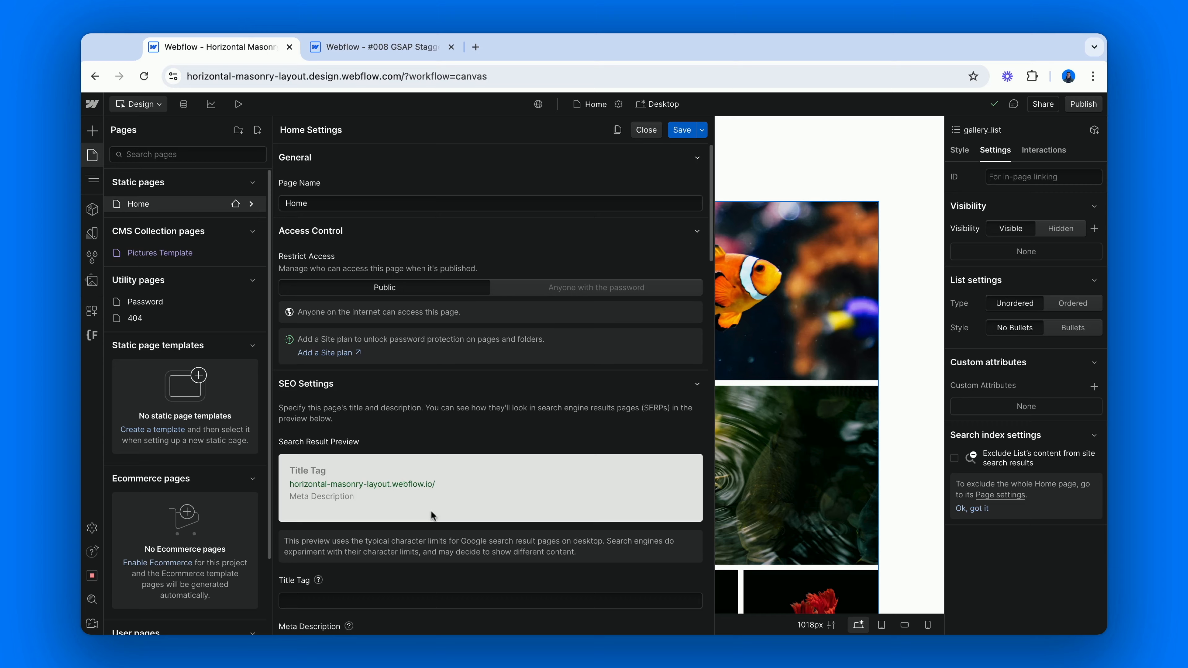
scroll(431, 509, down, 15)
click(678, 127)
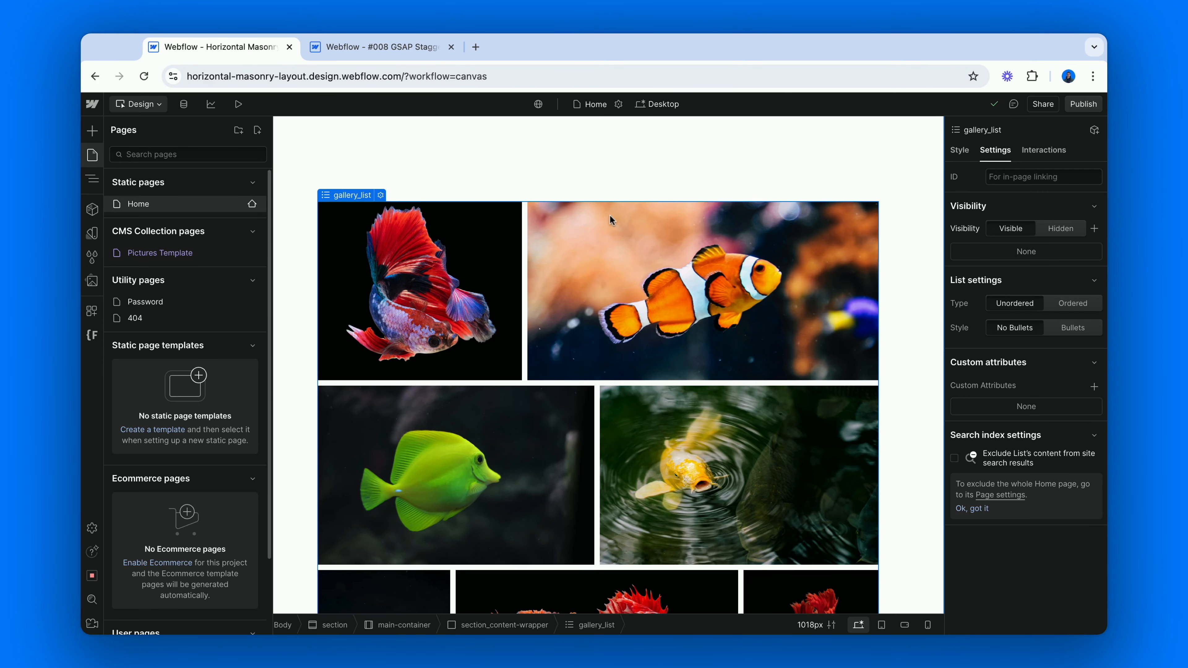
Add a custom attribute named fc-gsap-staggered with the value list to the static gallery_list, and copy the attribute name
key(z)
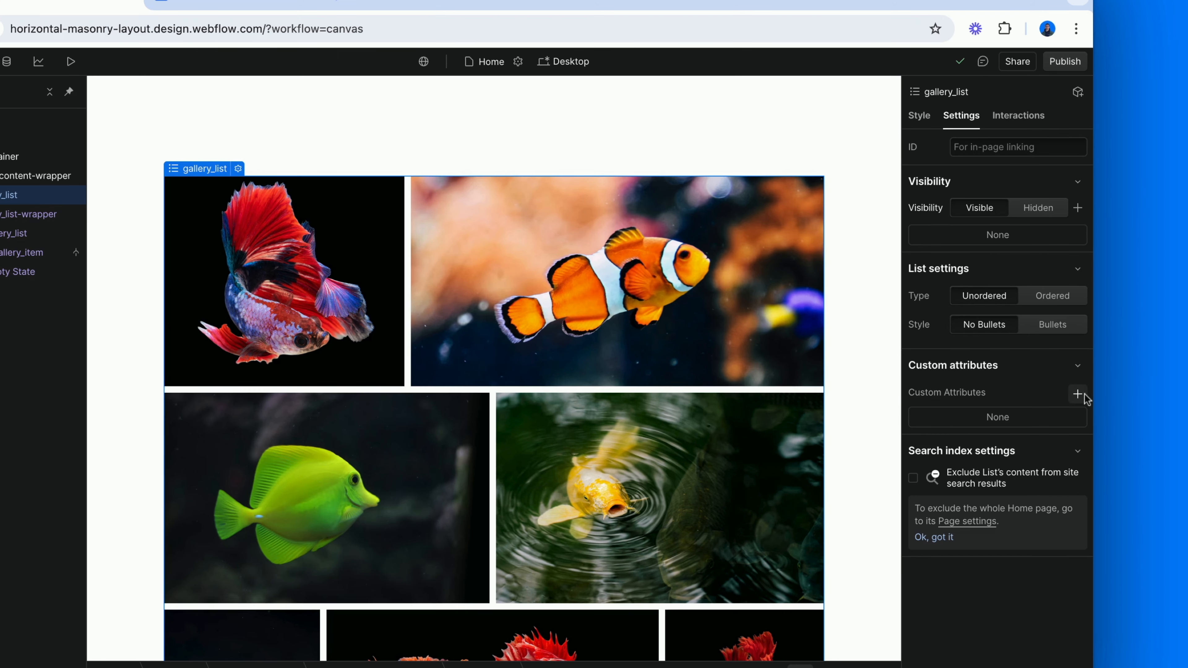
click(1081, 392)
text(fc-gsap-staggered)
key(Tab)
text(list)
triple_click(1036, 448)
key(ctrl+c)
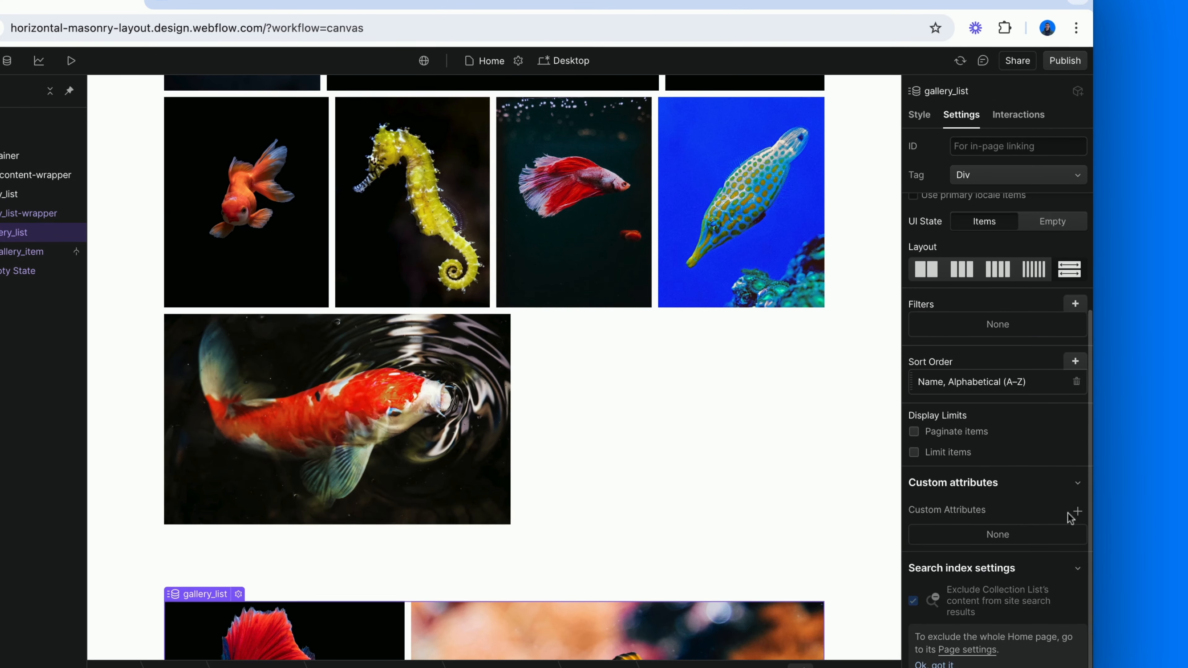
Give the collection list's gallery_list the same fc-gsap-staggered custom attribute with the value list
click(1078, 511)
key(ctrl+v)
click(972, 596)
text(list)
key(Return)
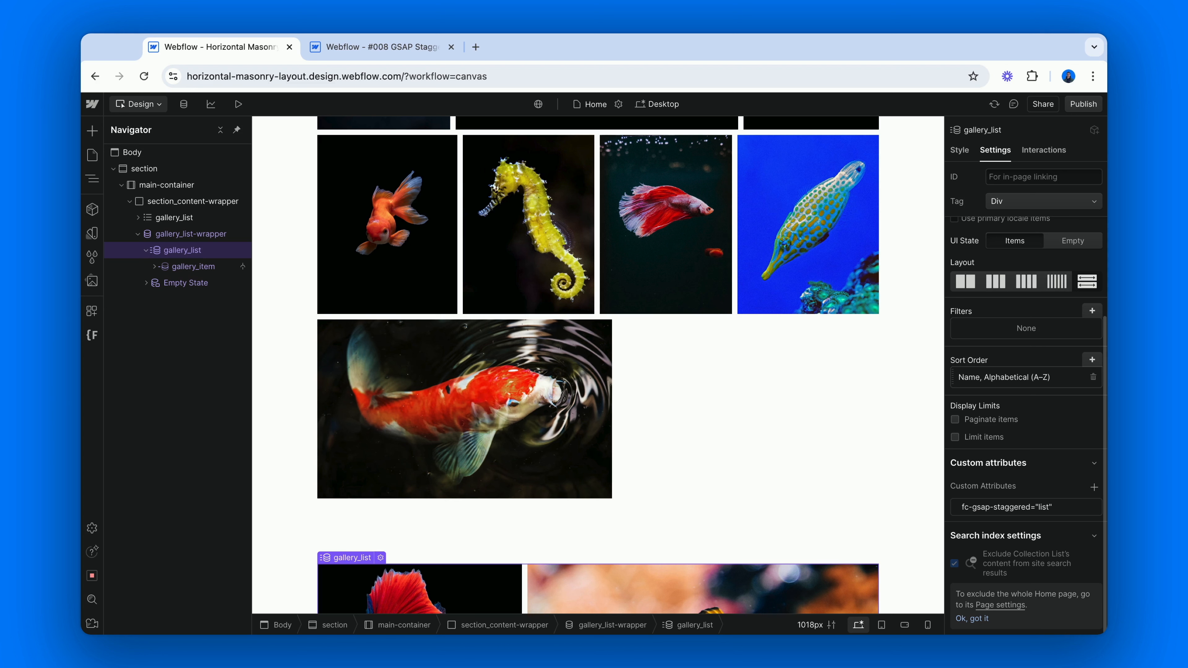
Publish the site to the horizontal-masonry-layout.webflow.io staging domain and check the staggered image animation on the live page
click(1083, 104)
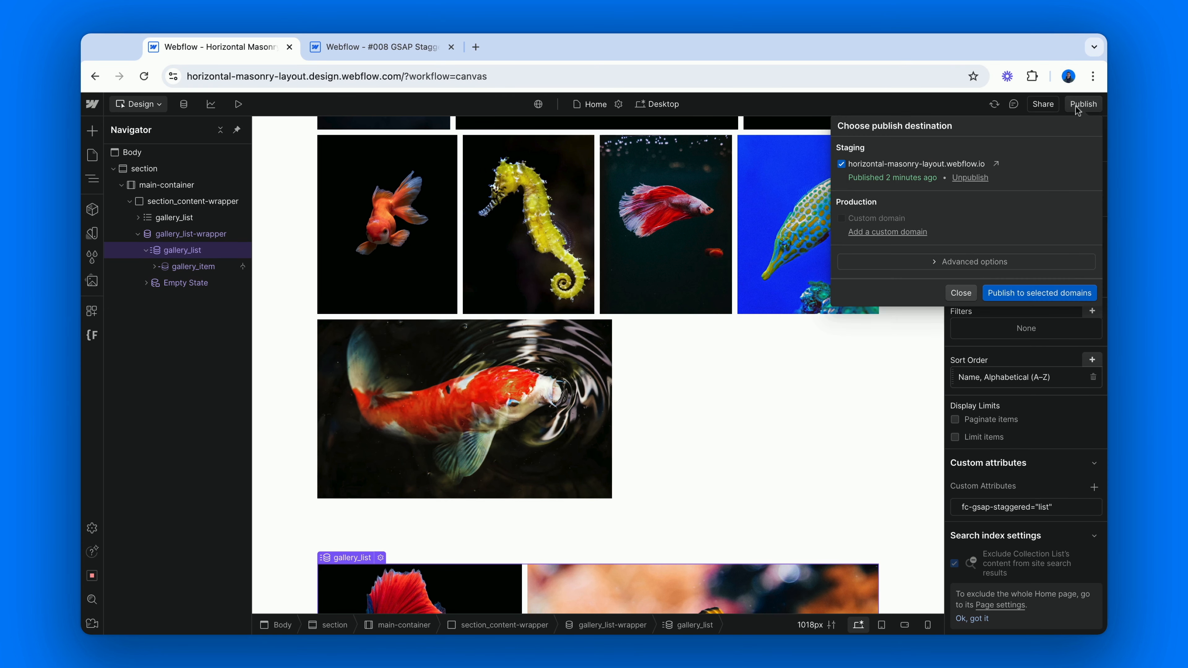
click(1002, 293)
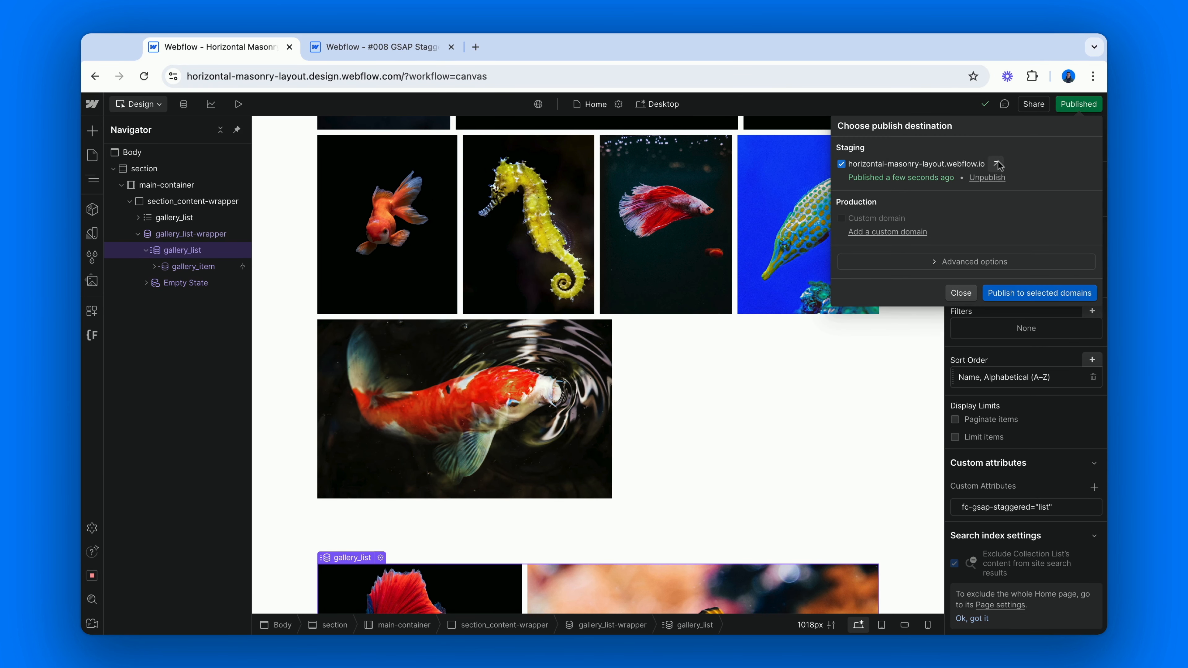
click(997, 163)
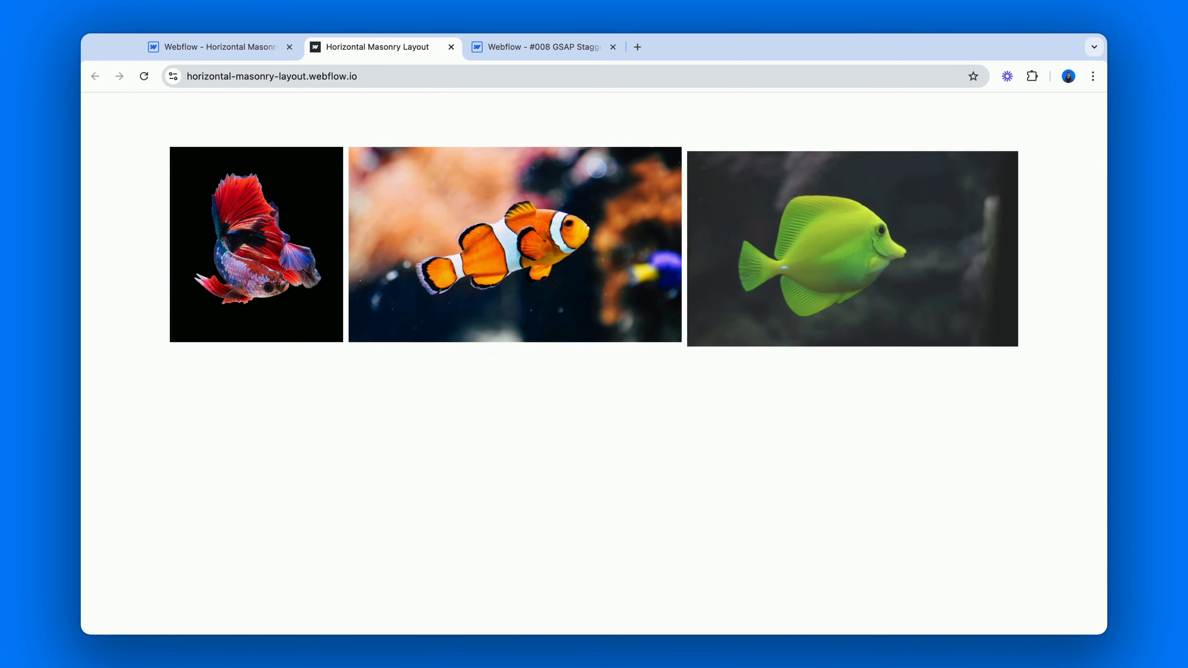
scroll(955, 210, down, 5)
scroll(954, 210, down, 15)
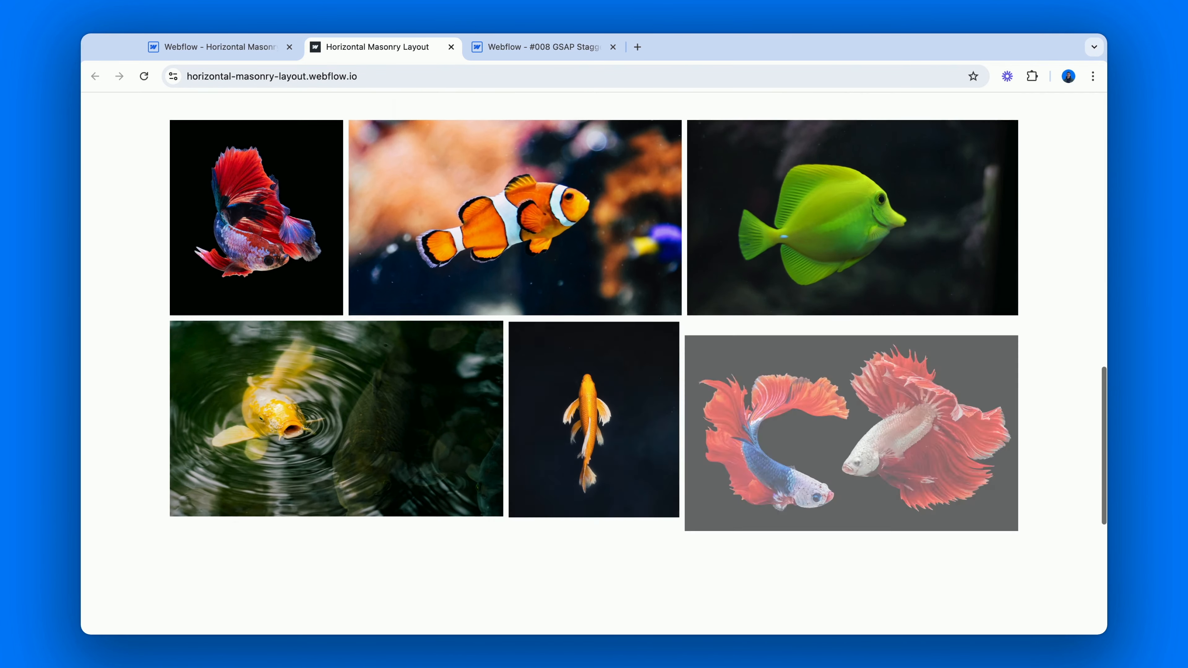
scroll(955, 209, down, 8)
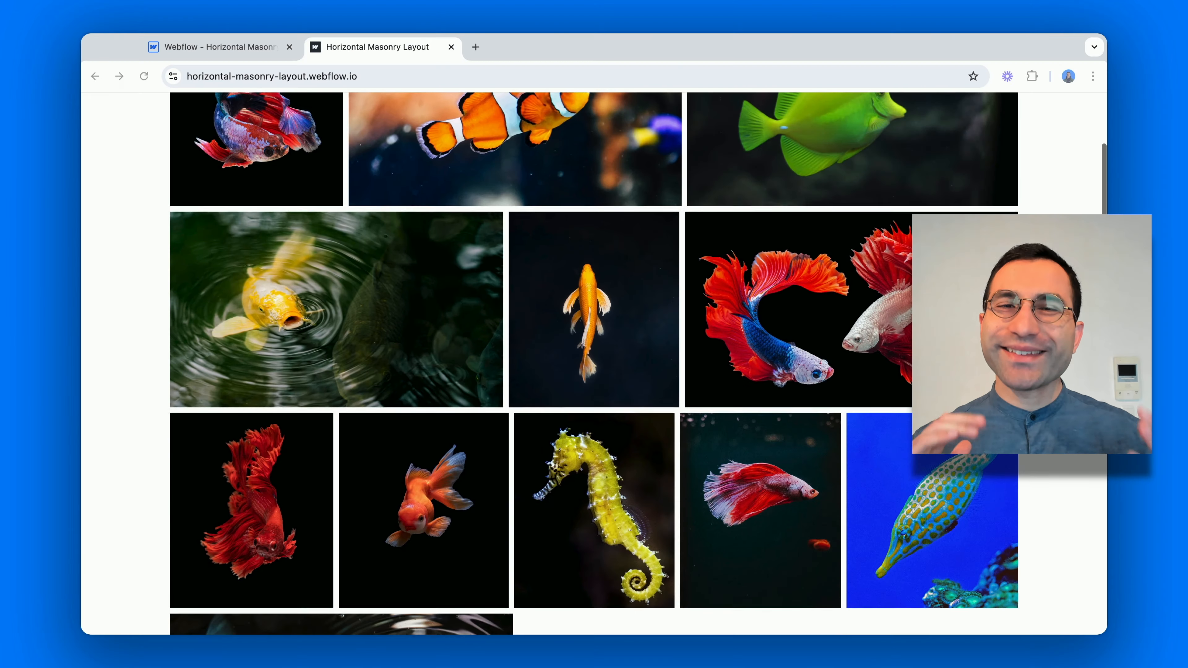
scroll(593, 363, down, 3)
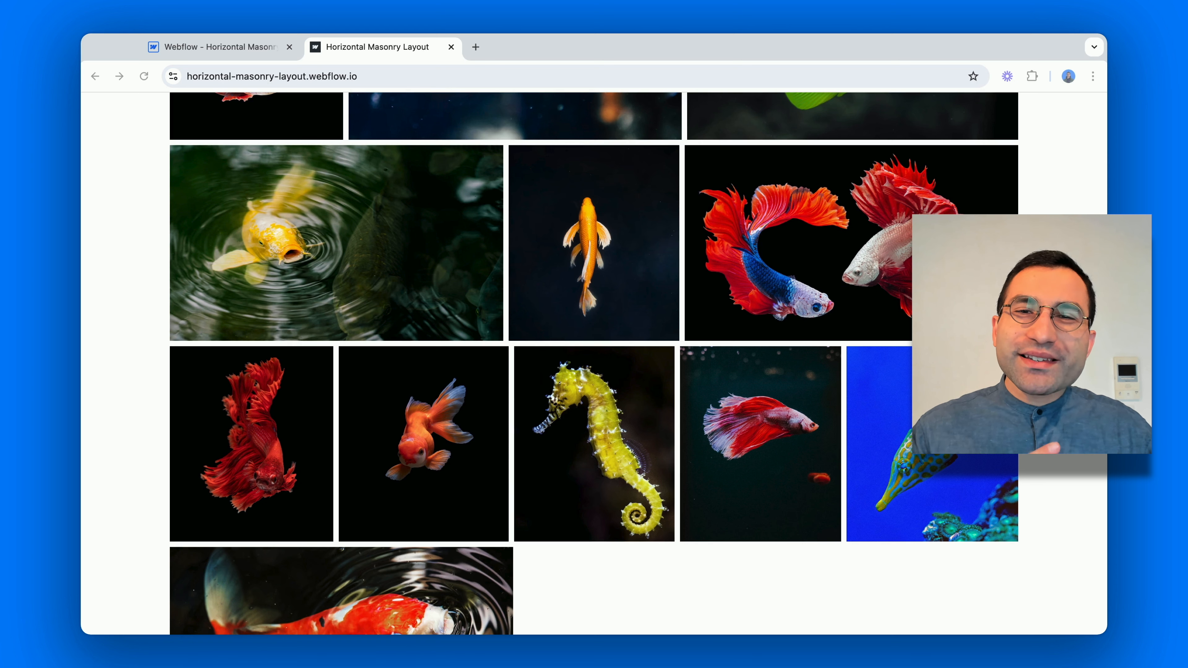